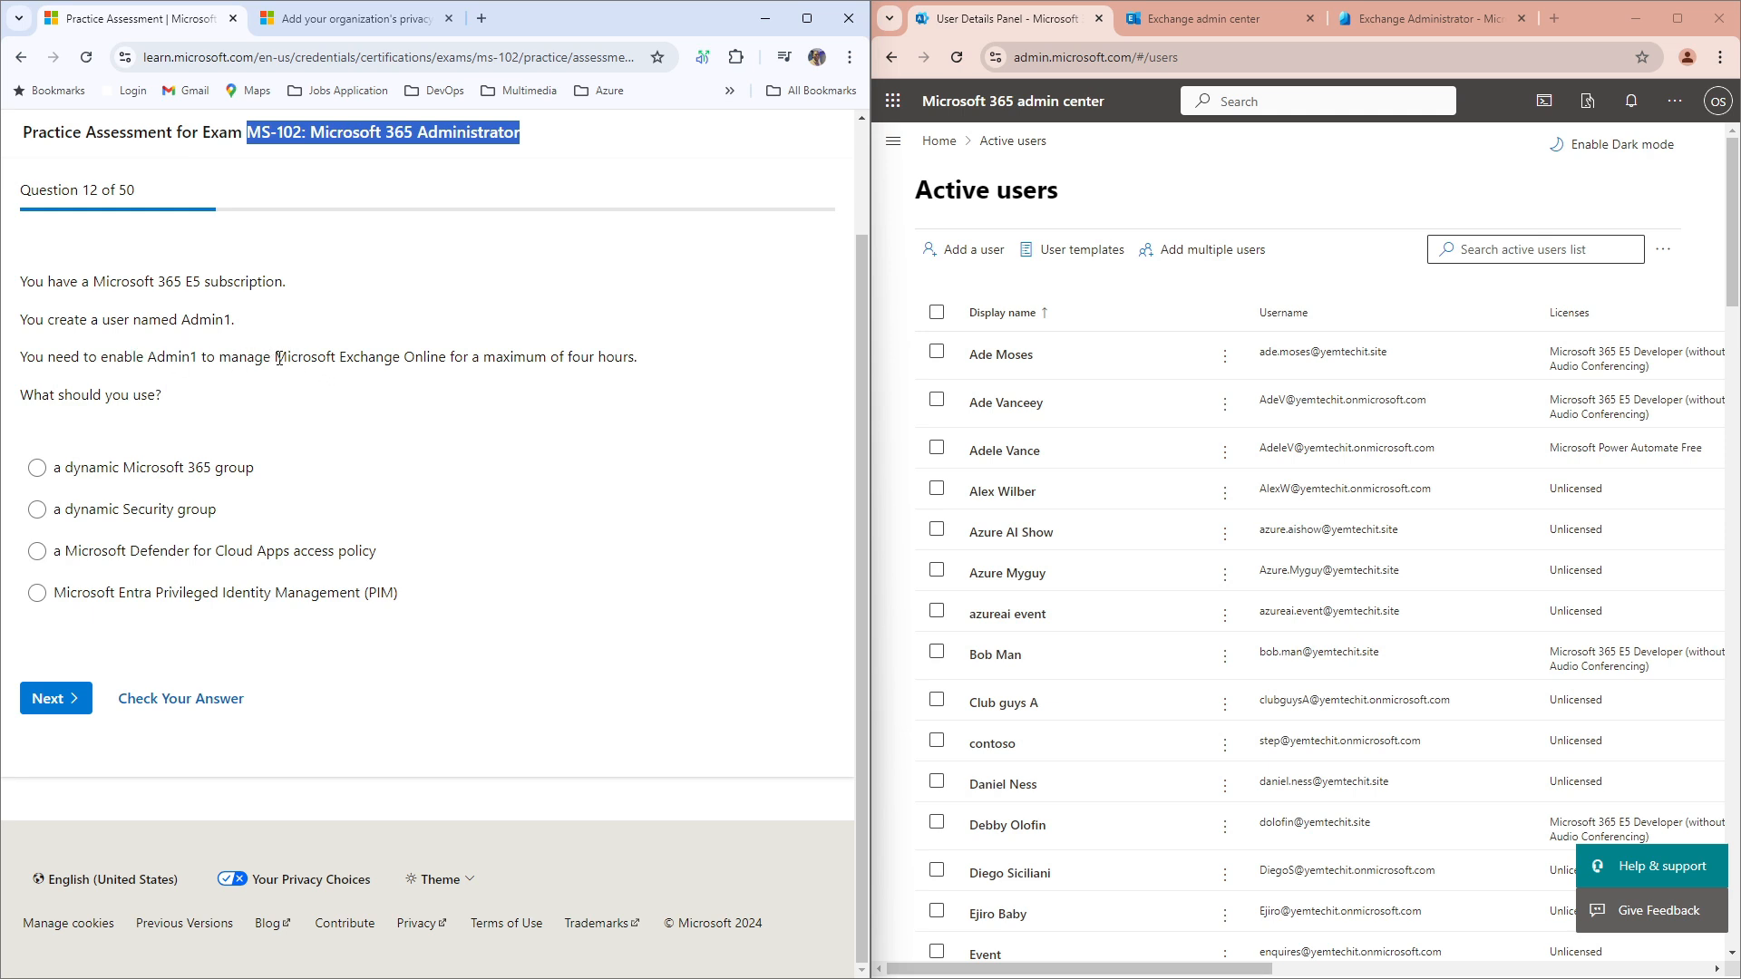
Step: After trying the dynamic group options, pick Microsoft Entra PIM for question 12 and check it
left_click_drag(275, 357, 572, 358)
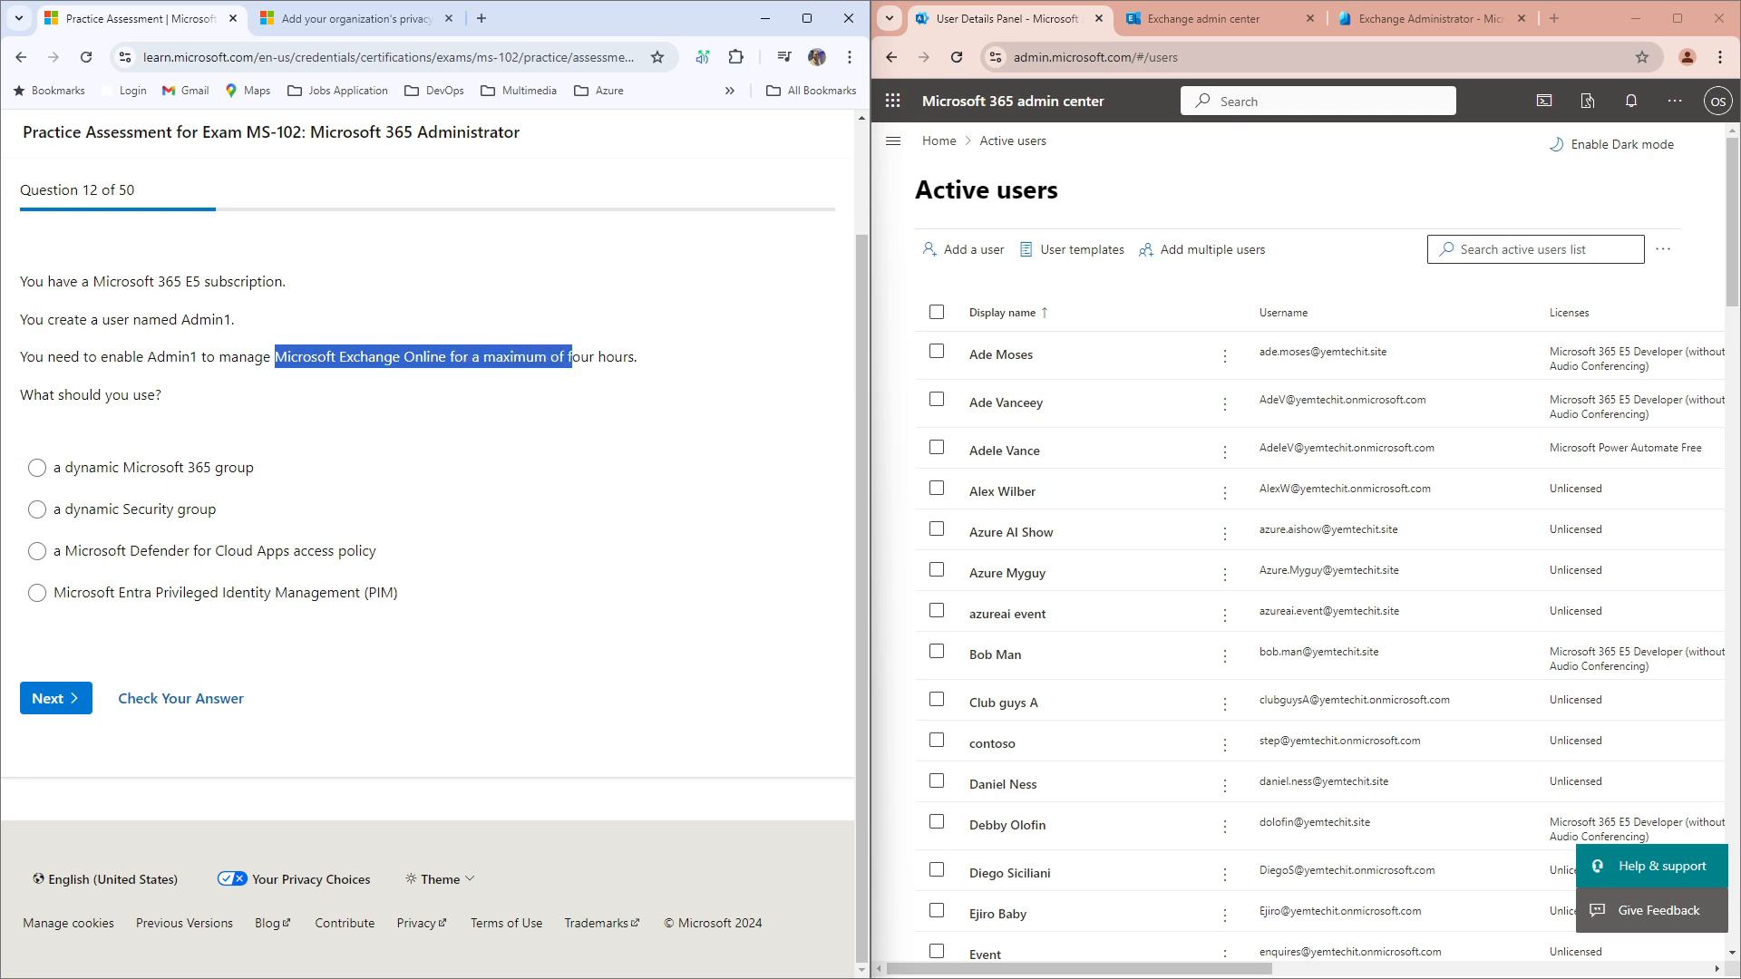
left_click(386, 508)
left_click(328, 483)
left_click(588, 471)
left_click(37, 594)
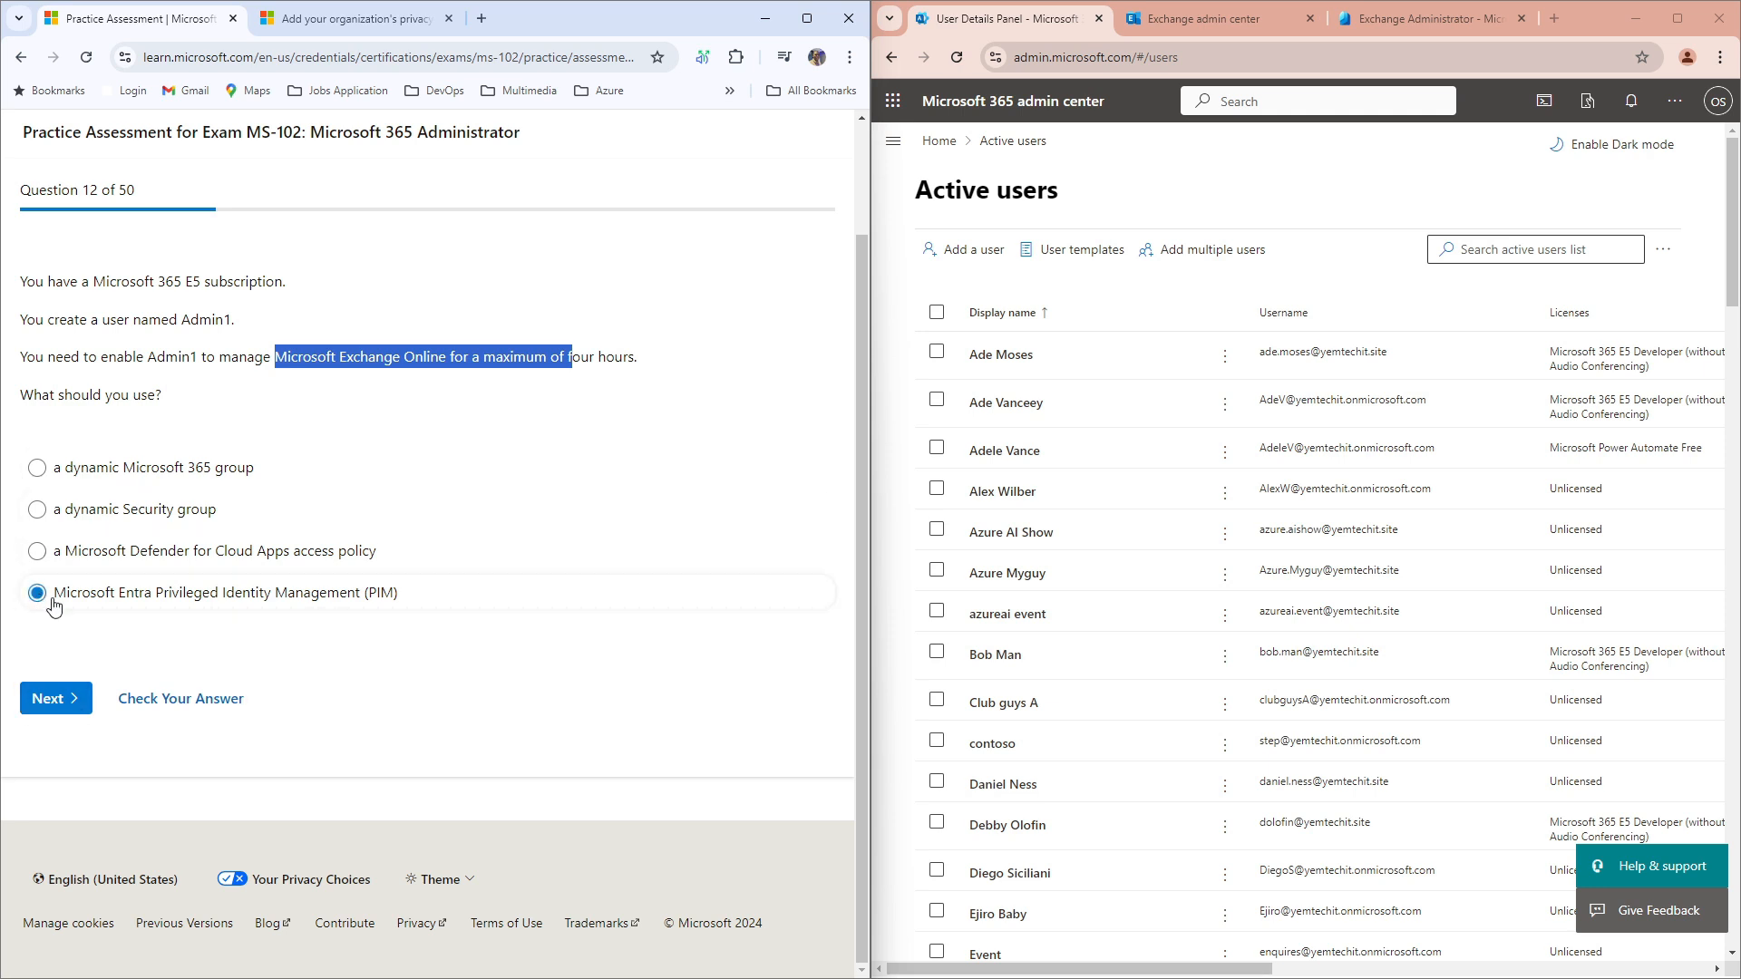
left_click(174, 704)
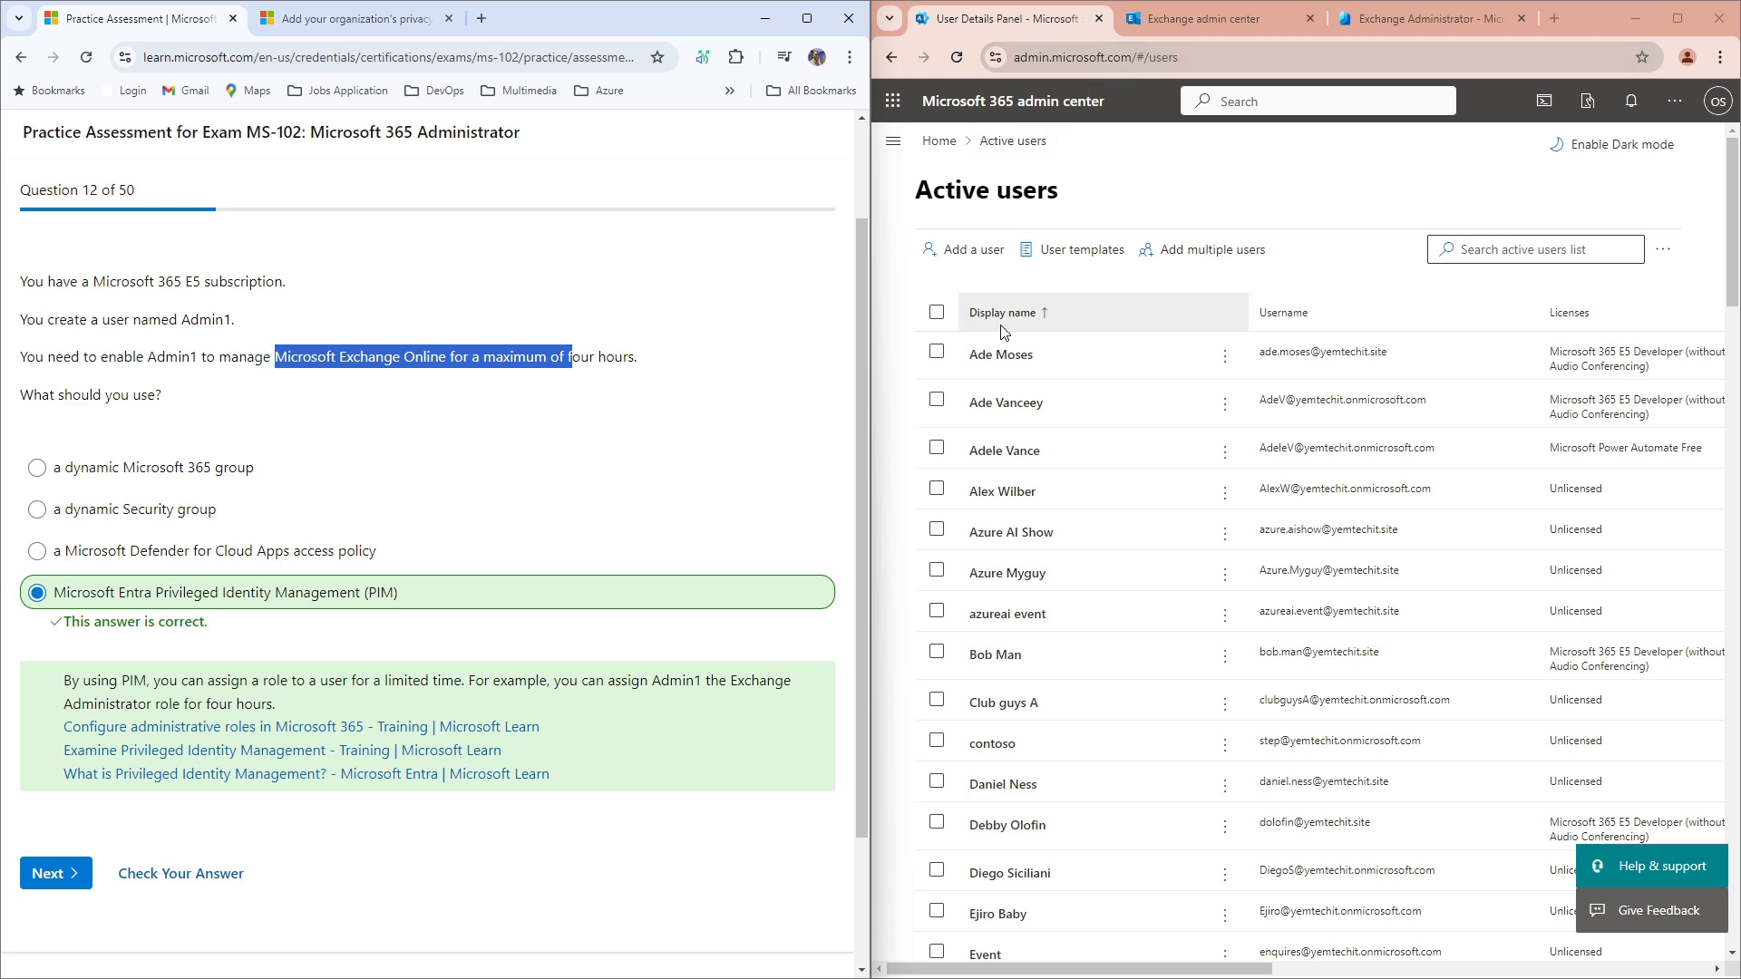
Step: Go to Active users and start adding a new user
left_click(893, 145)
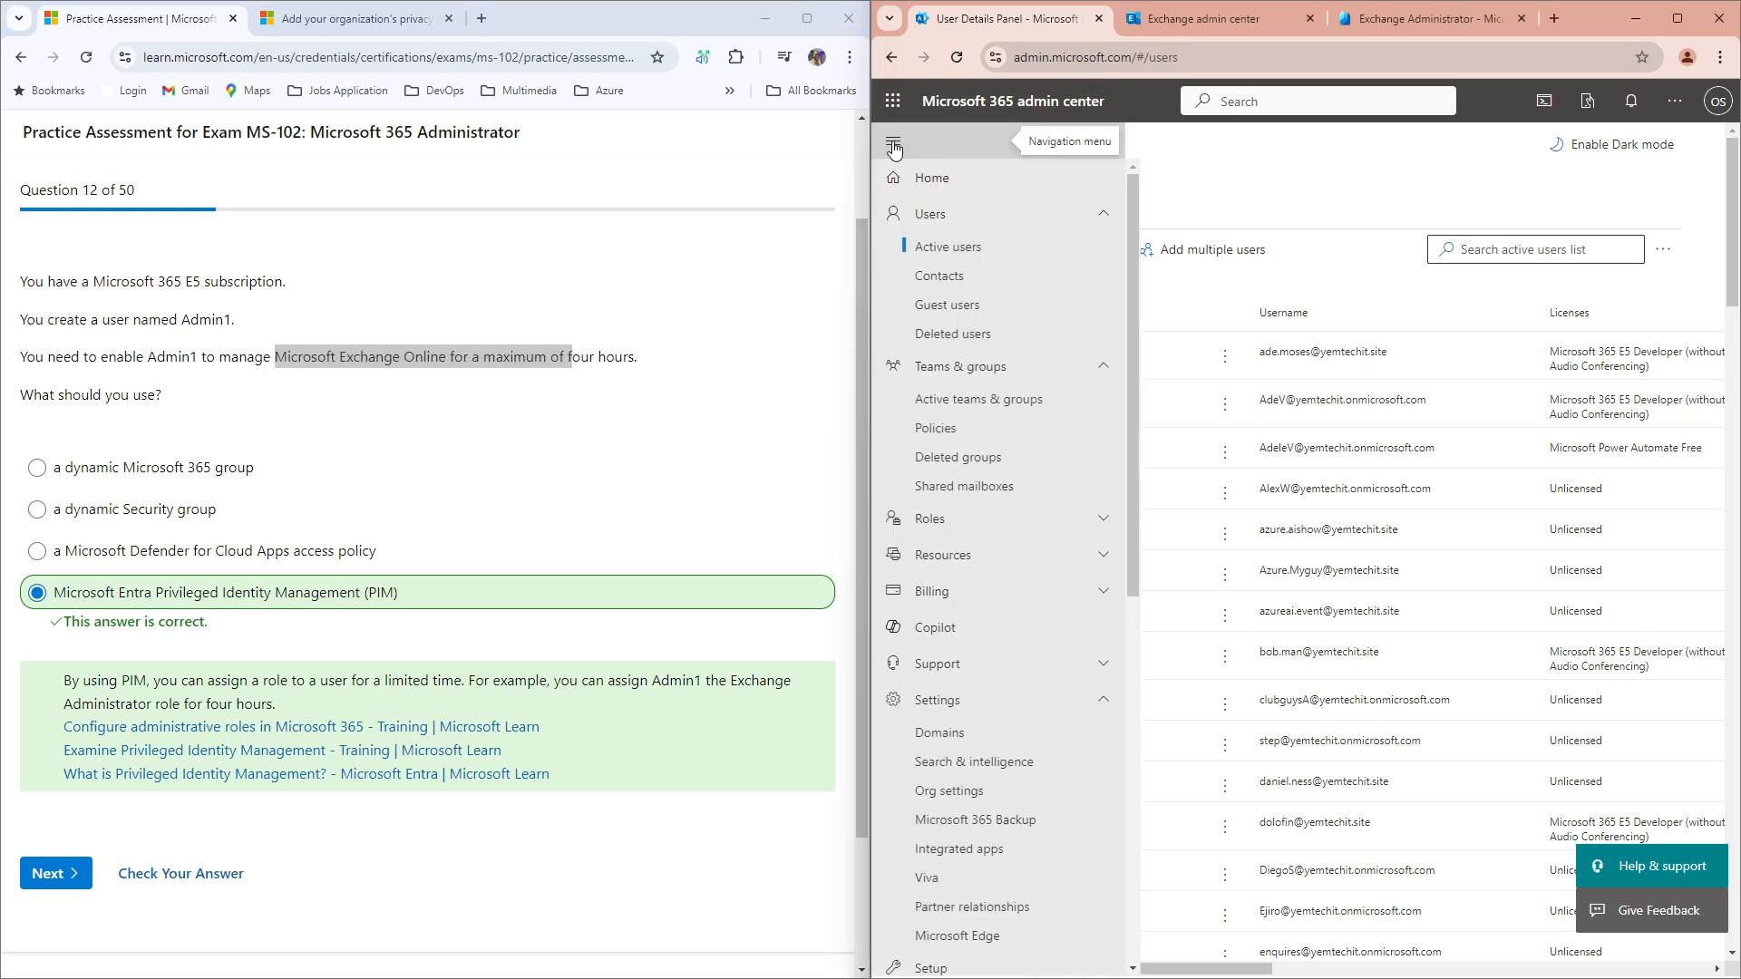
left_click(949, 248)
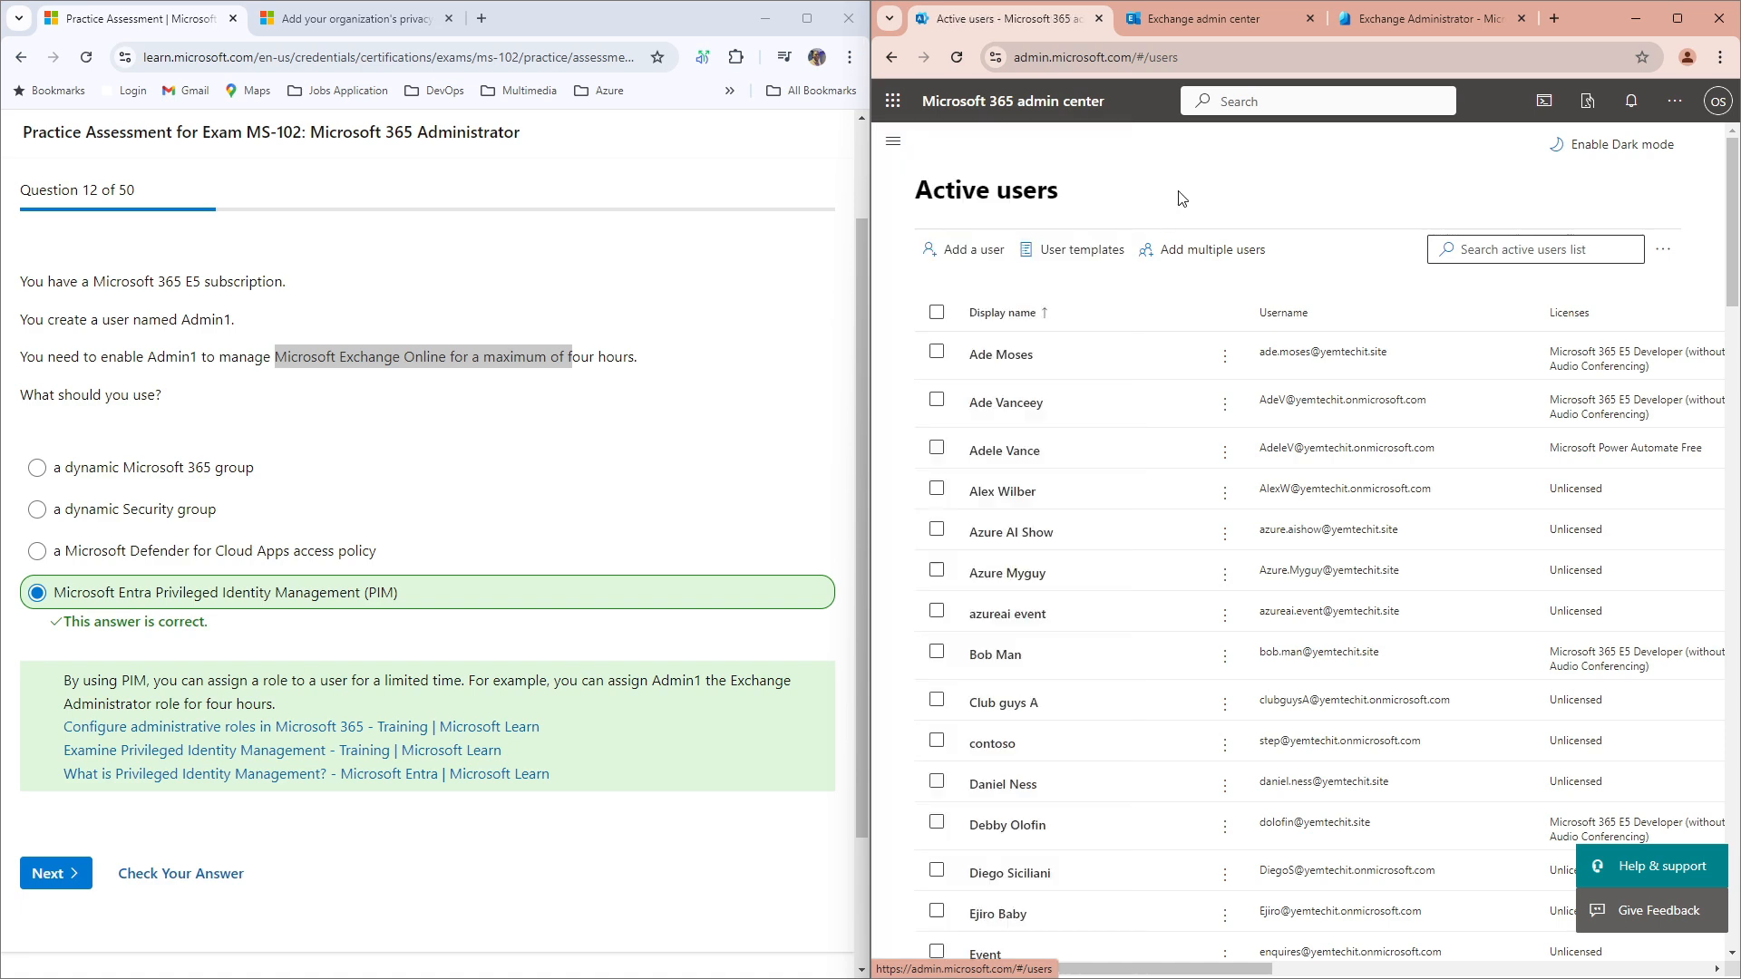
left_click(964, 257)
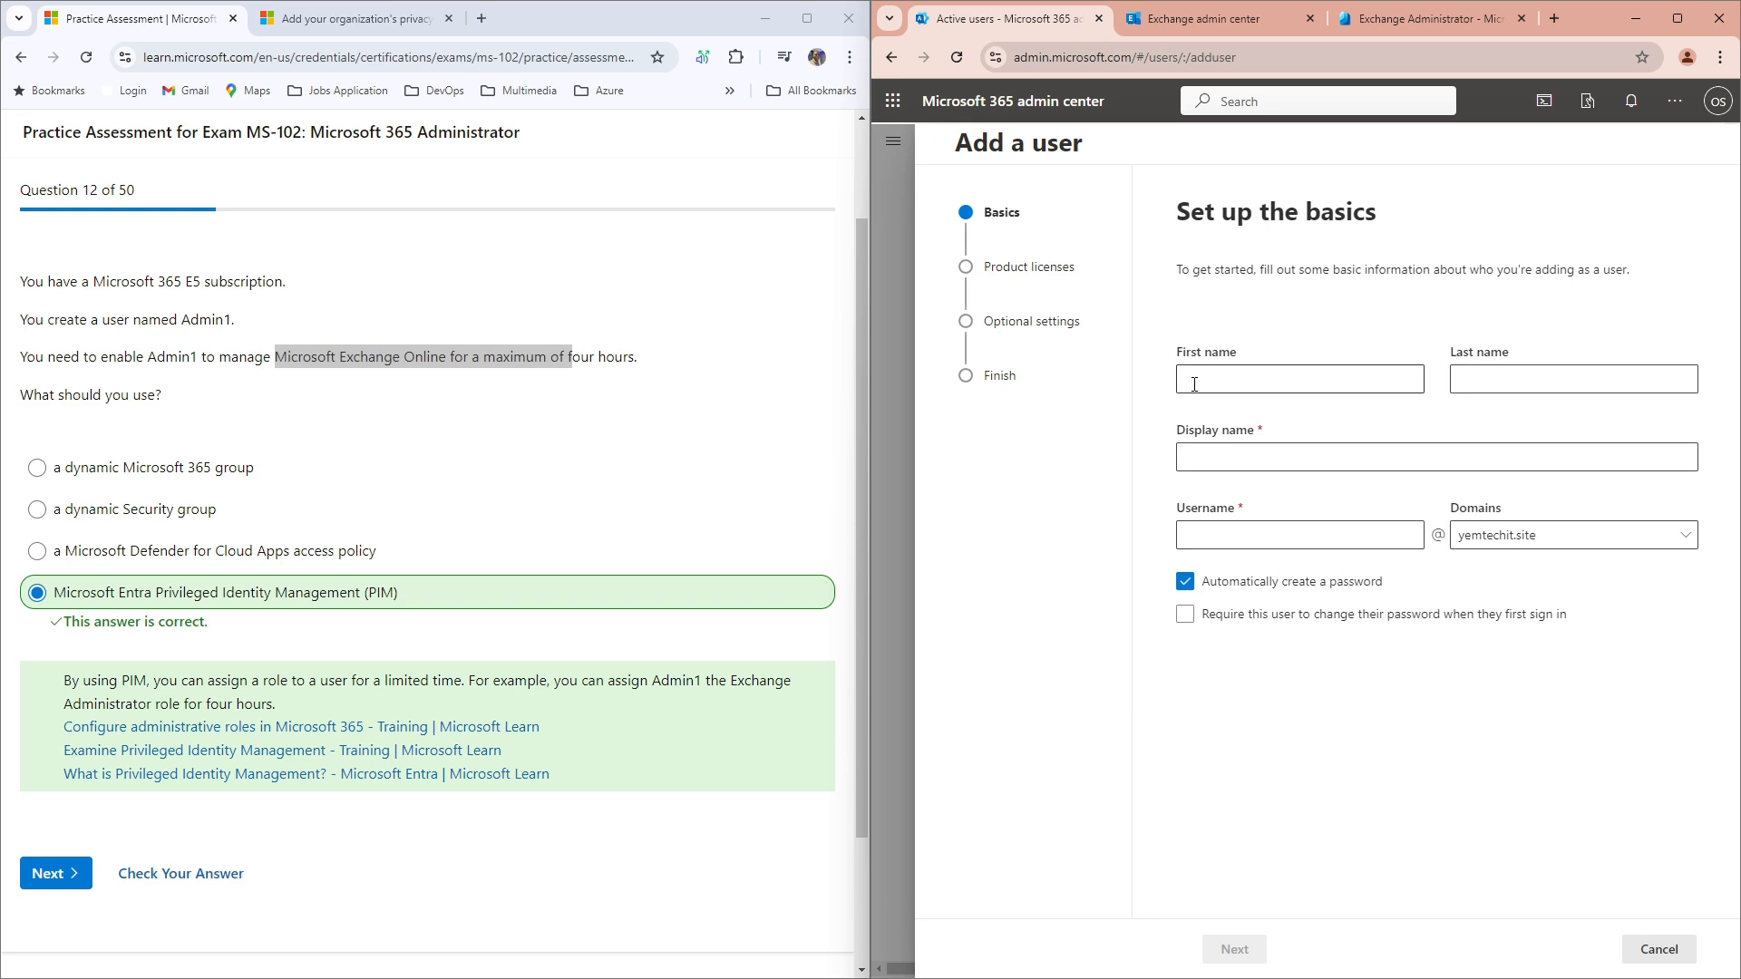
Step: Enter name Admin 1 with username admin1 and continue to product licenses
left_click(1194, 384)
type("Admin")
key("Tab")
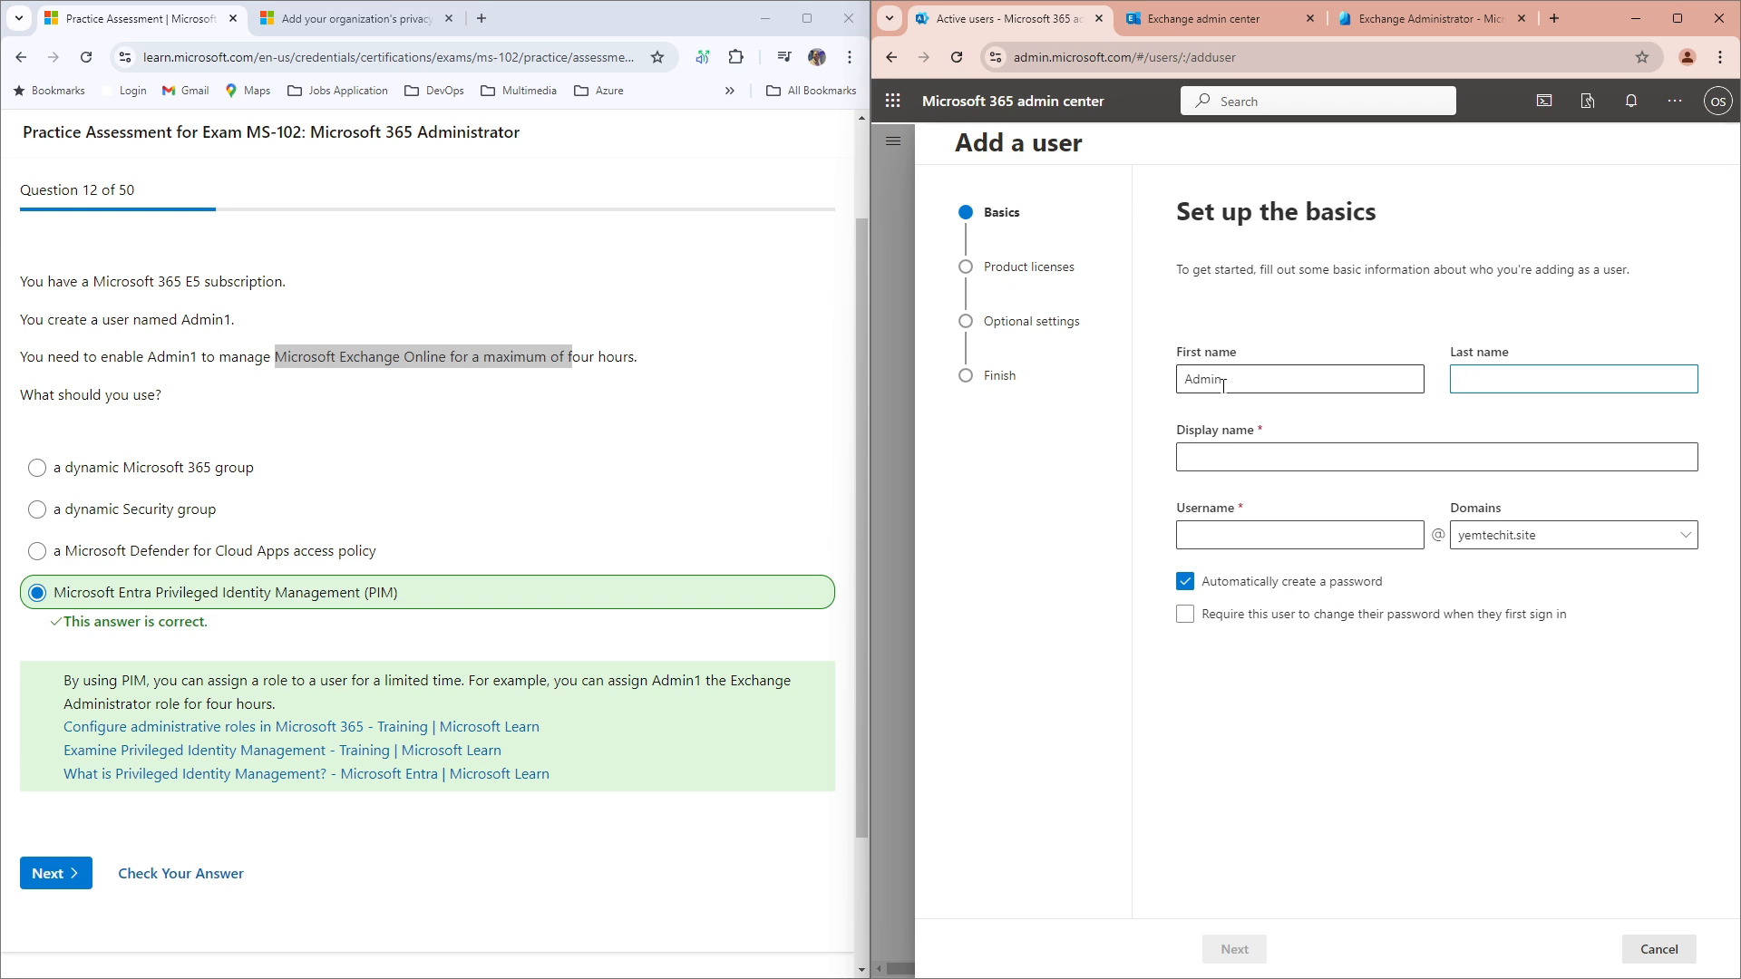
left_click(1246, 455)
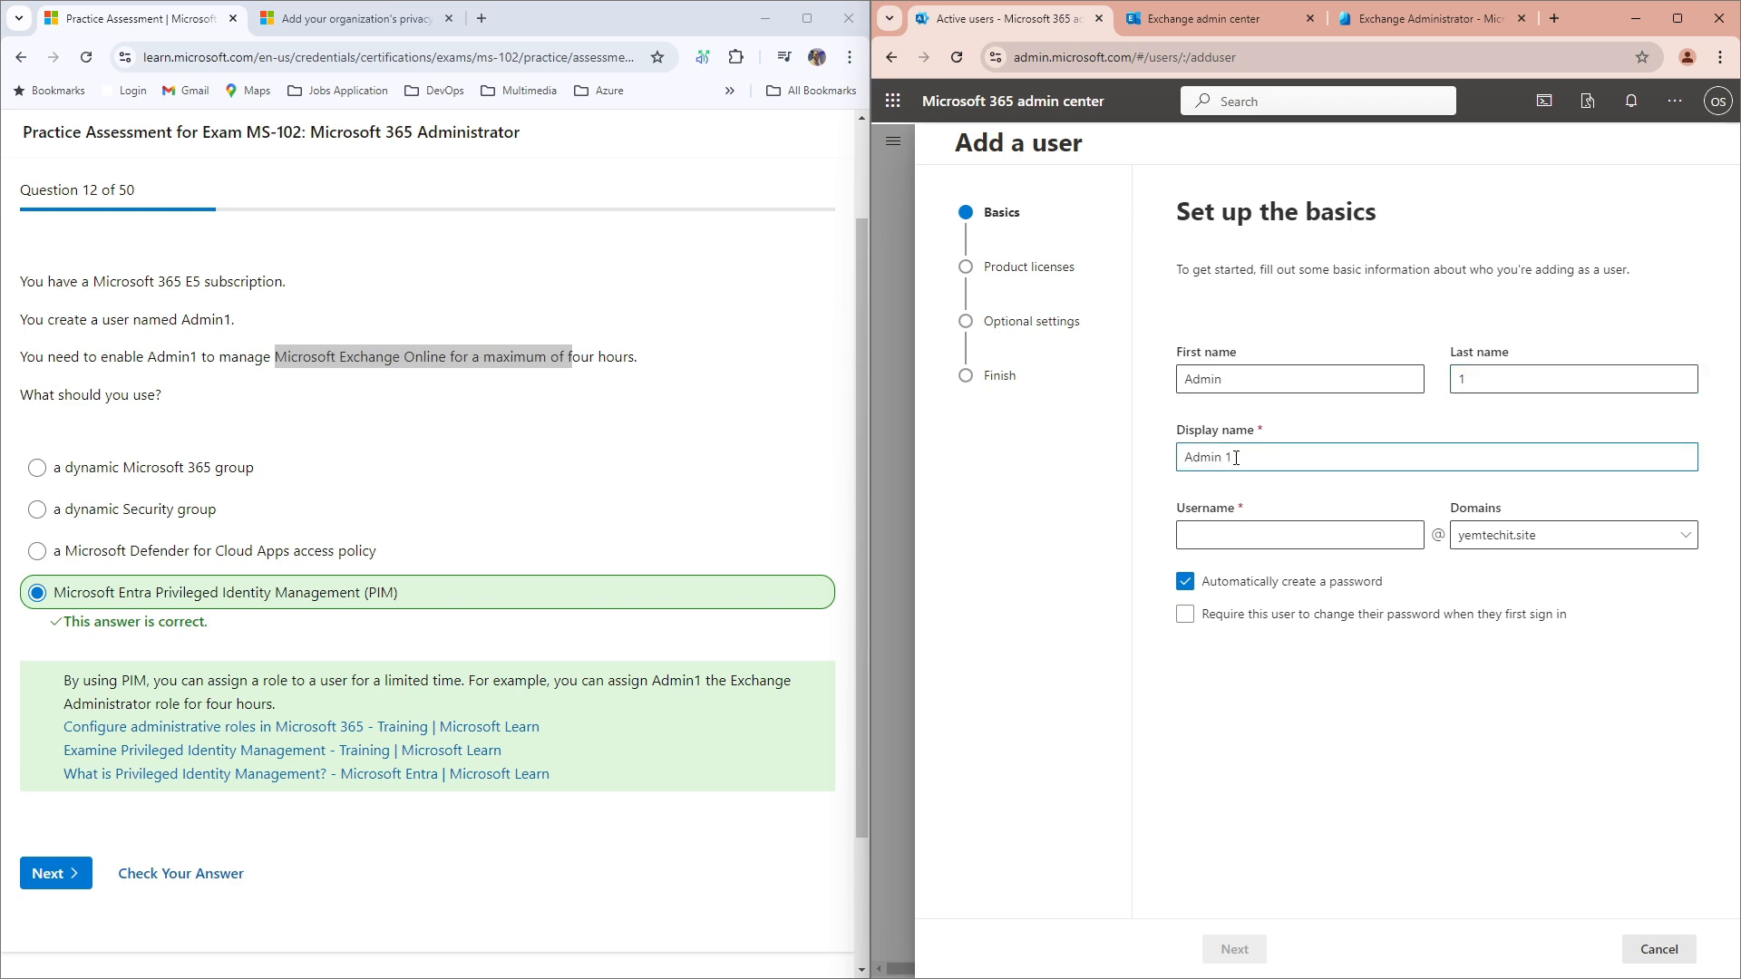
left_click(1223, 534)
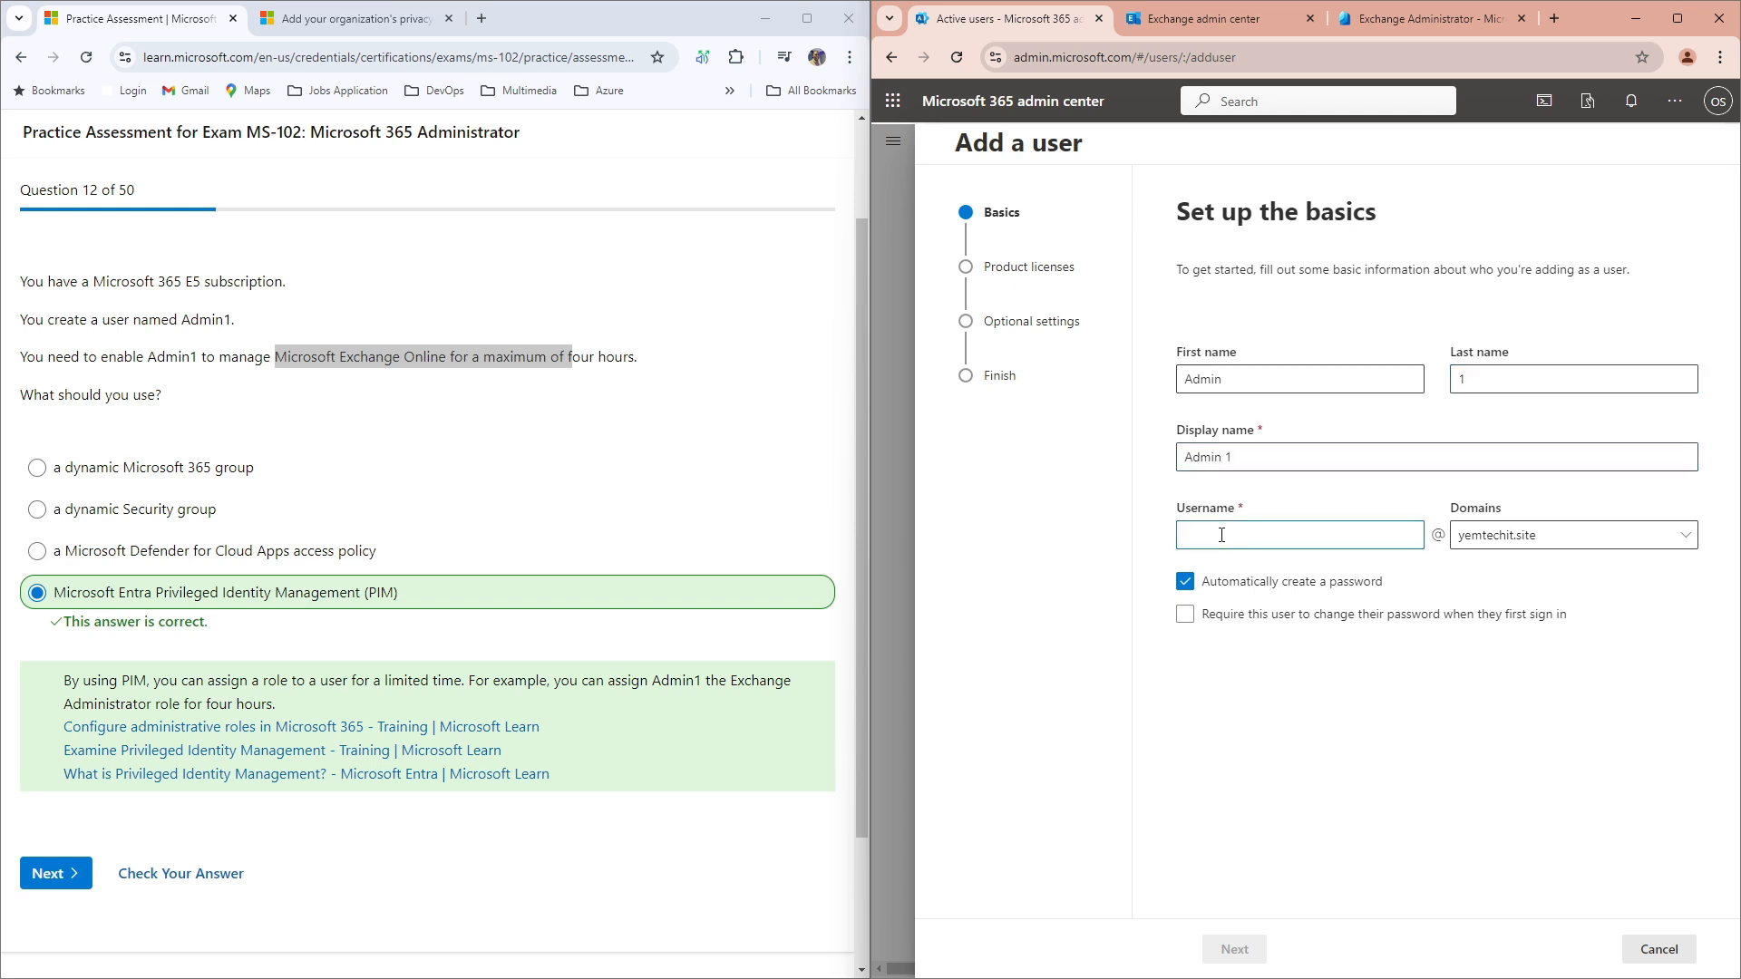
type("admin")
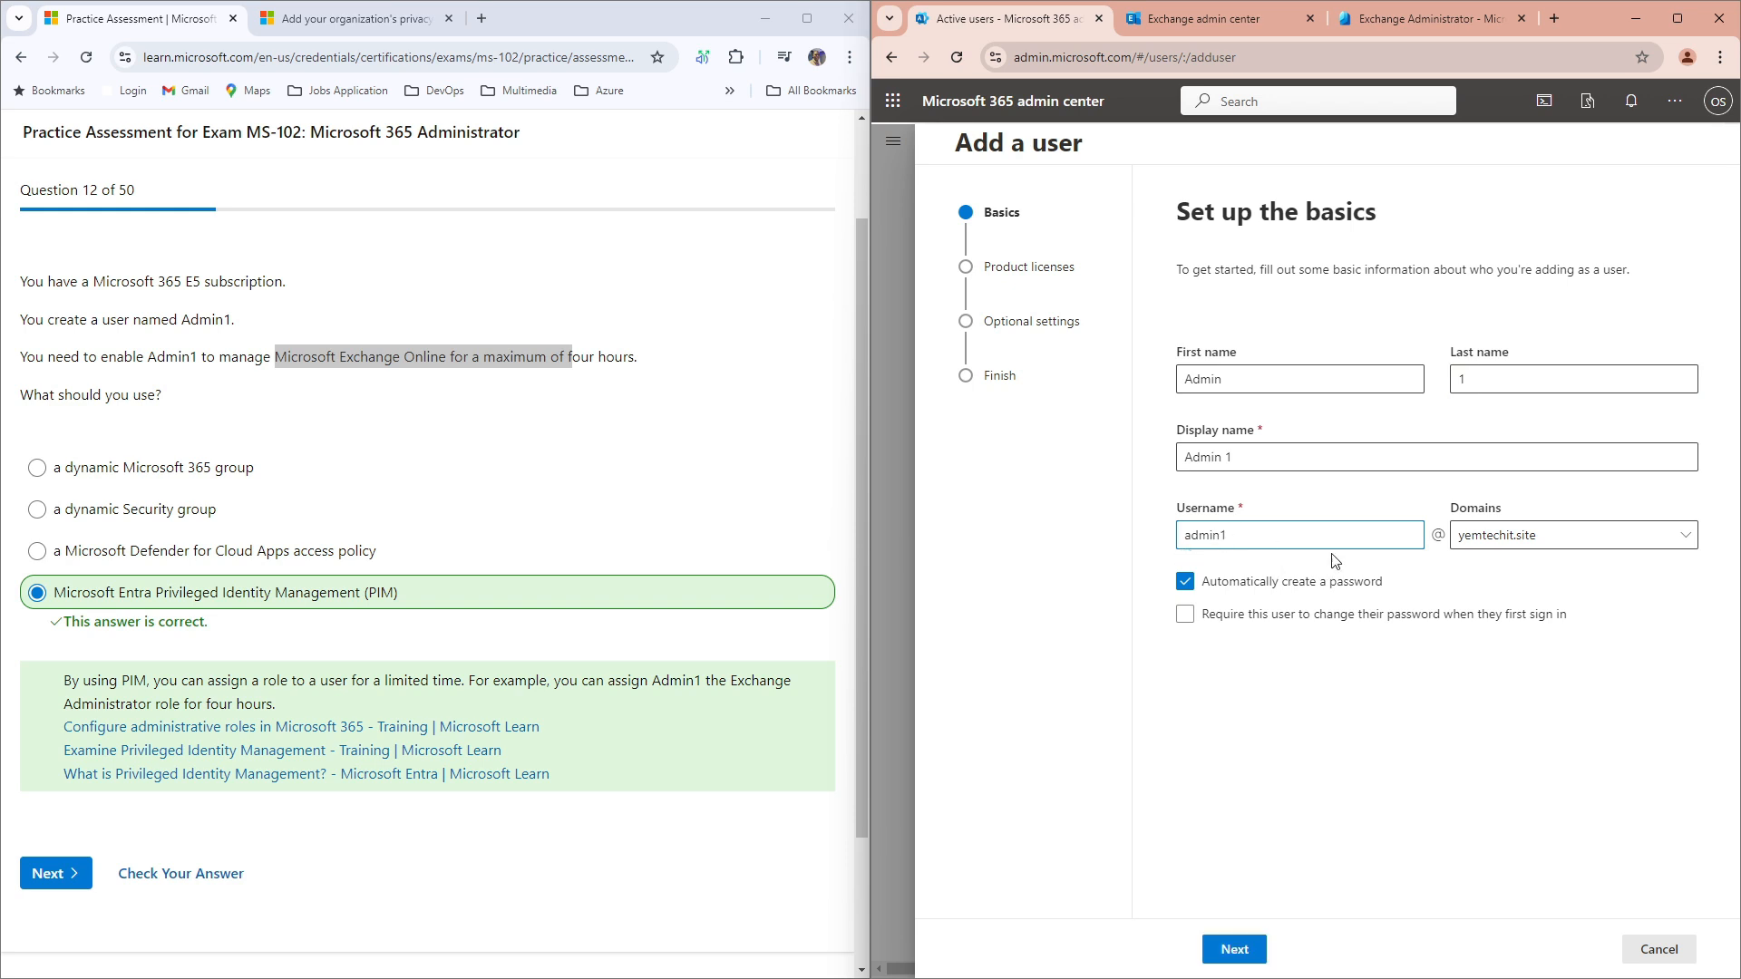
left_click(1236, 950)
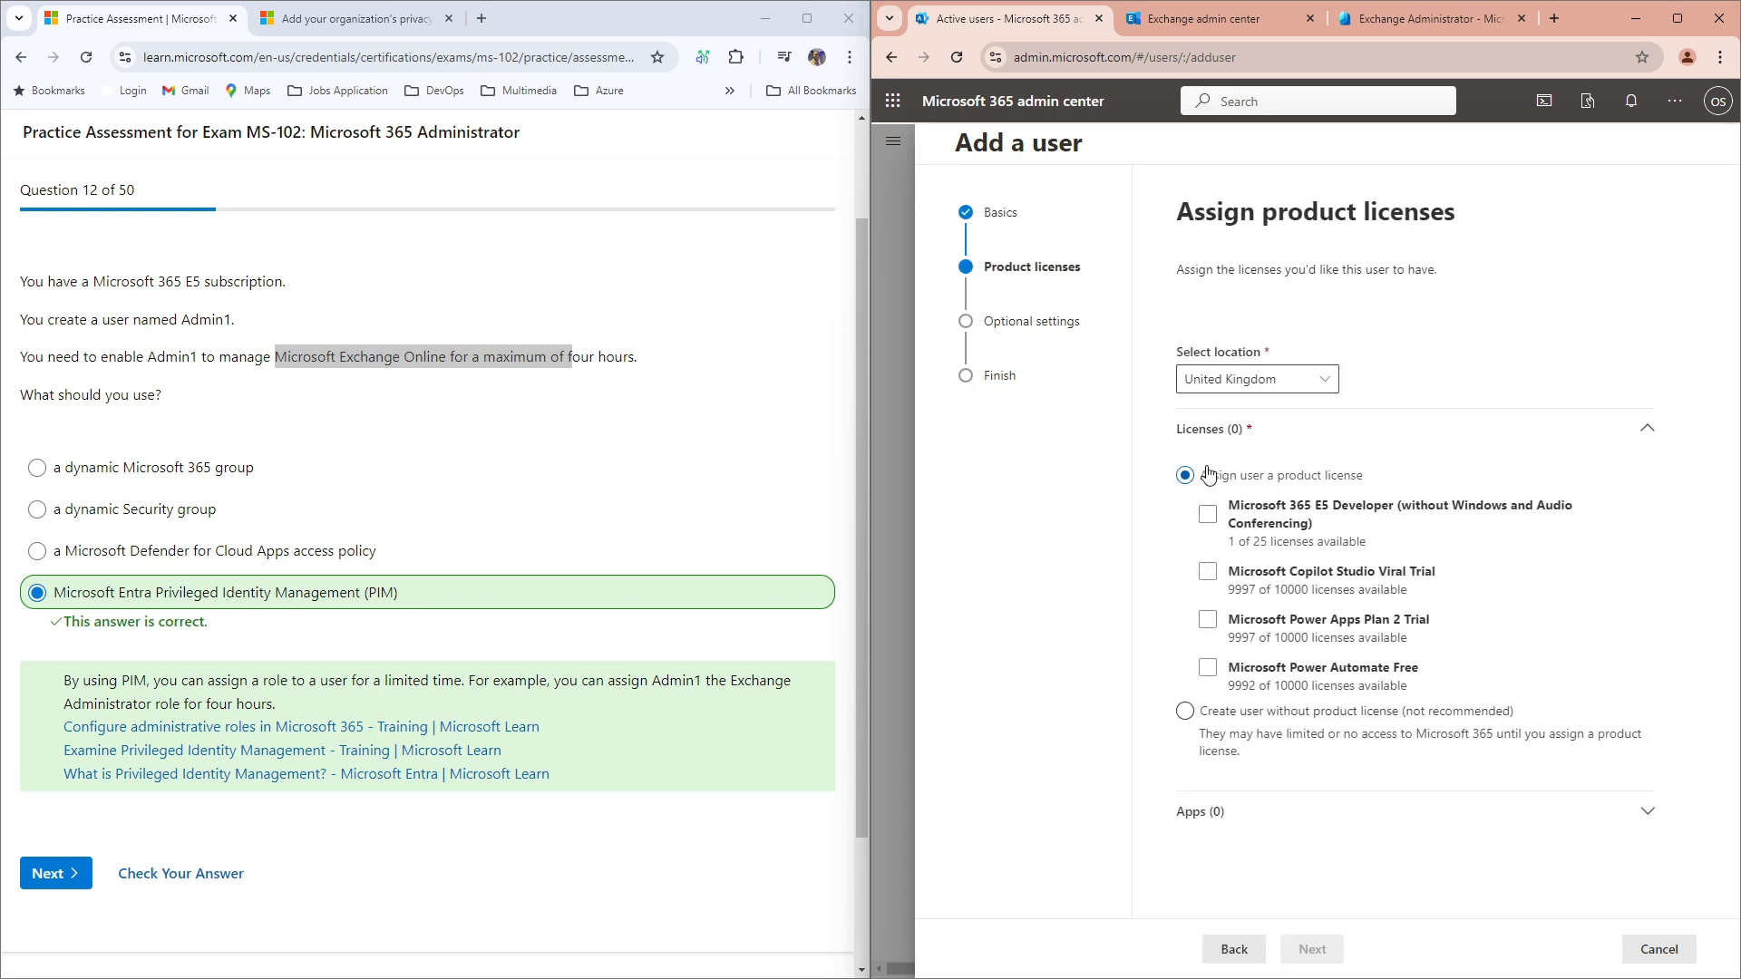
Step: Assign the Microsoft 365 E5 Developer license and finish adding the user
left_click(1210, 517)
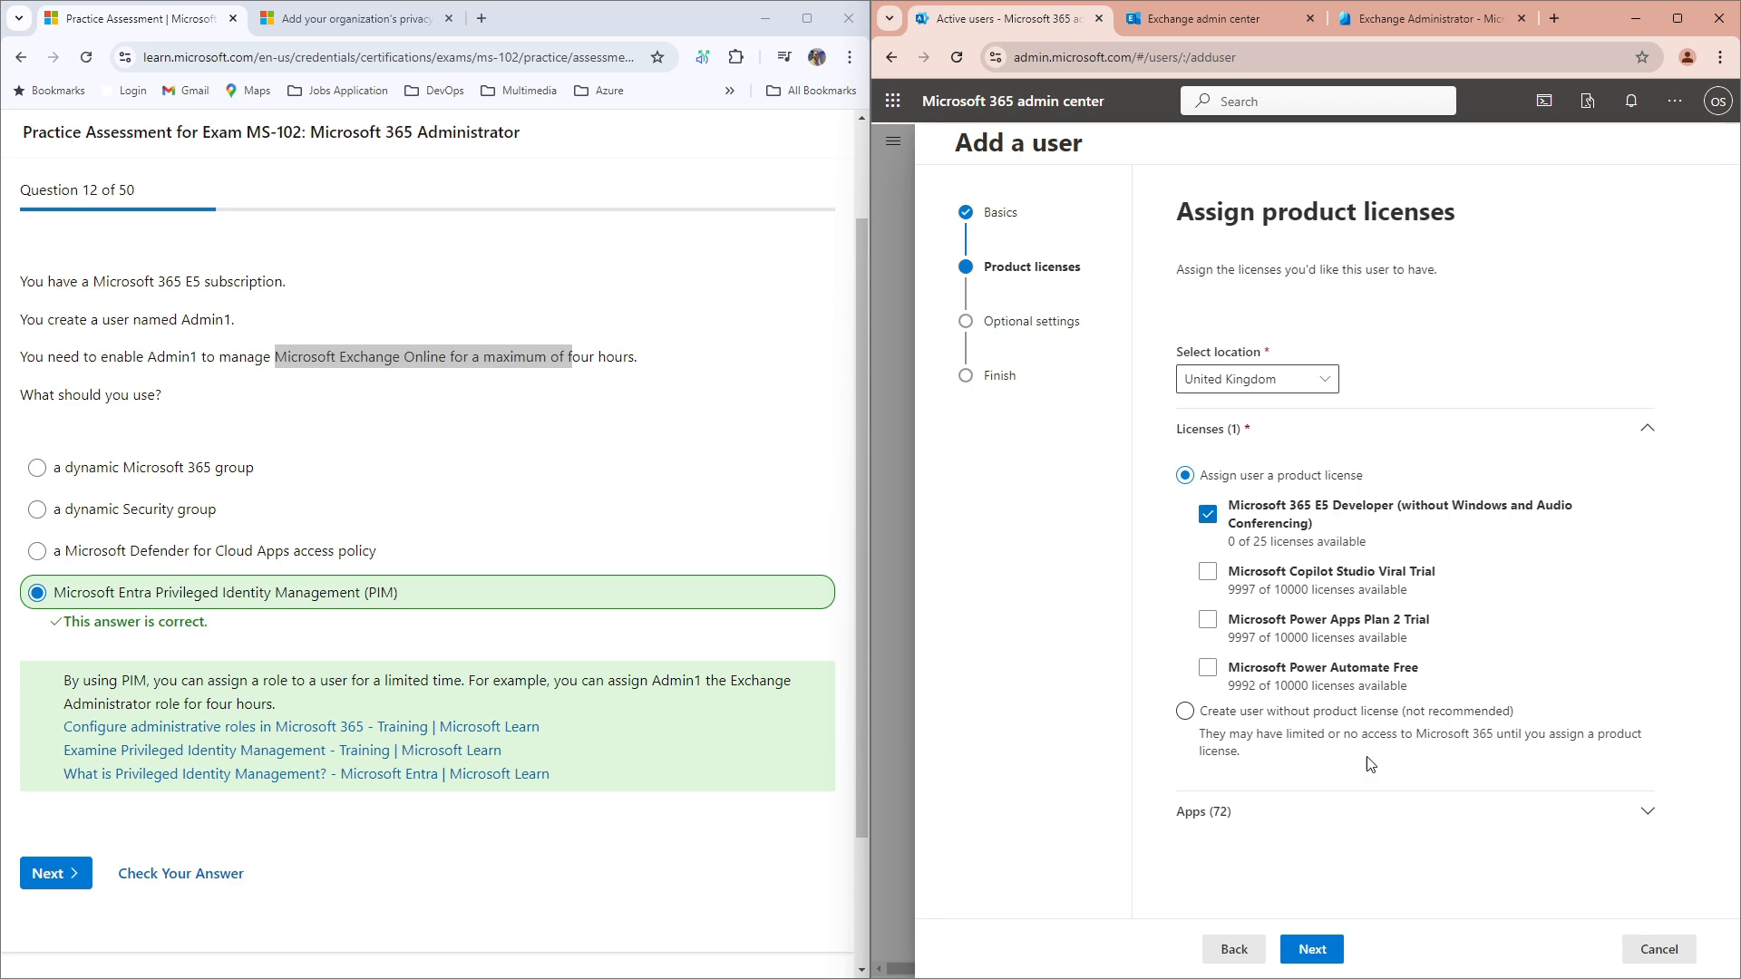
left_click(1312, 951)
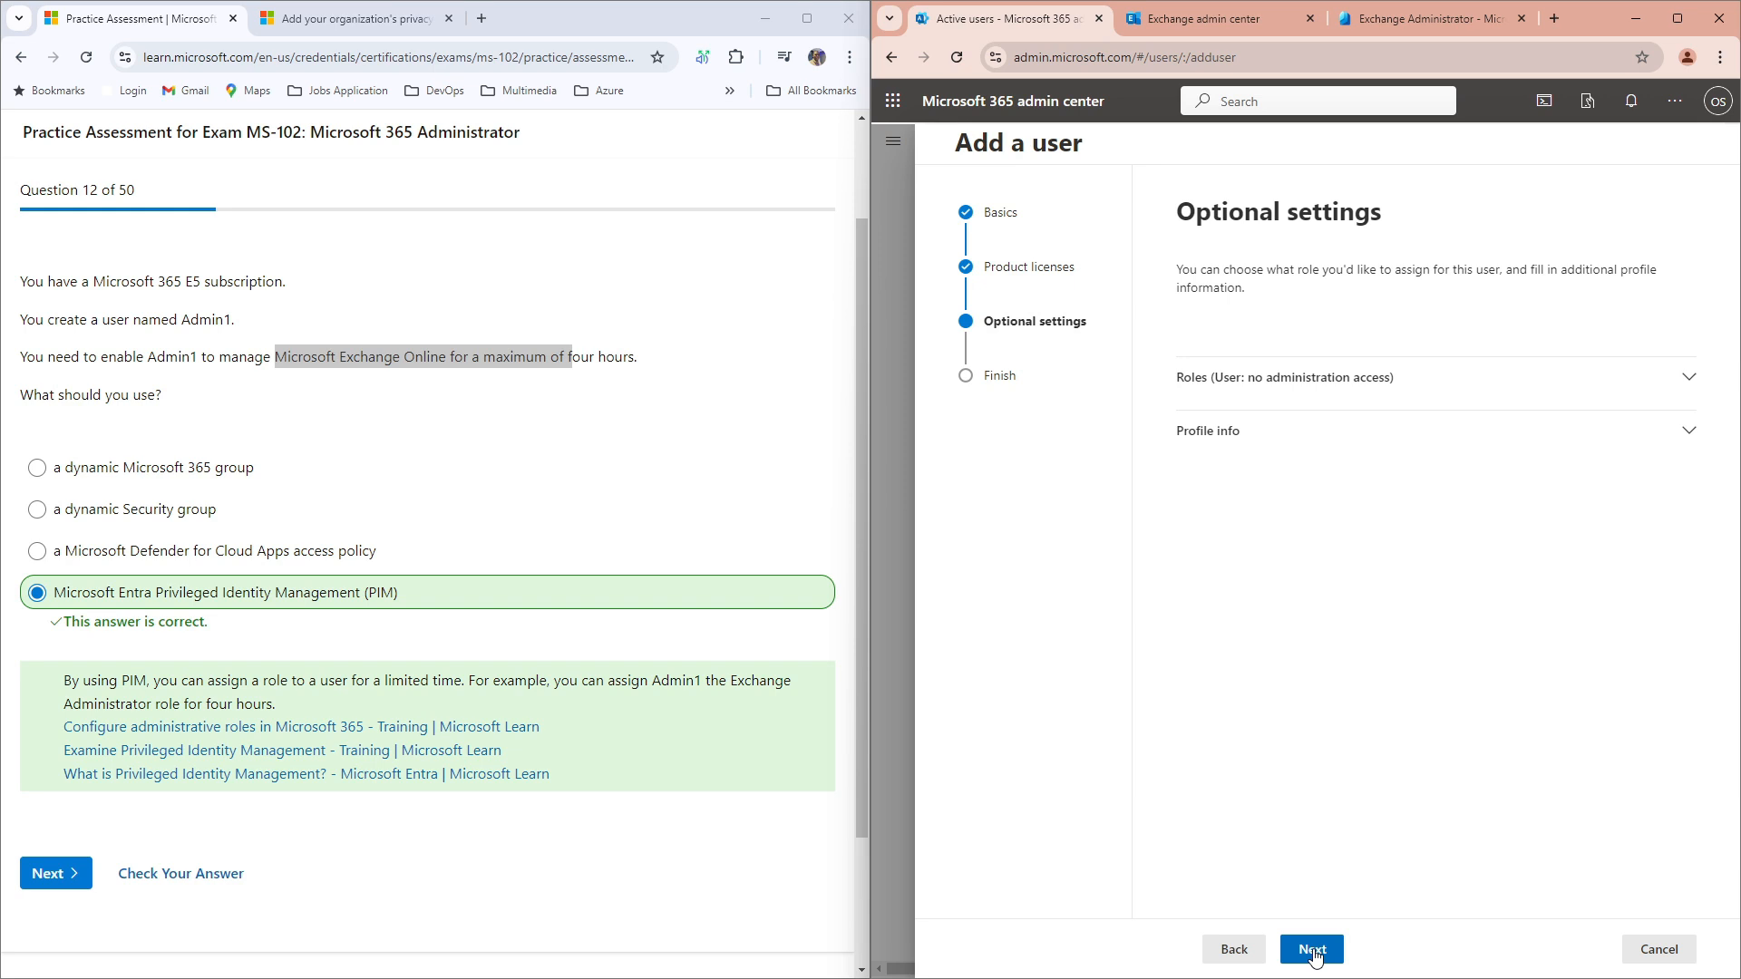
left_click(1314, 954)
left_click(1314, 954)
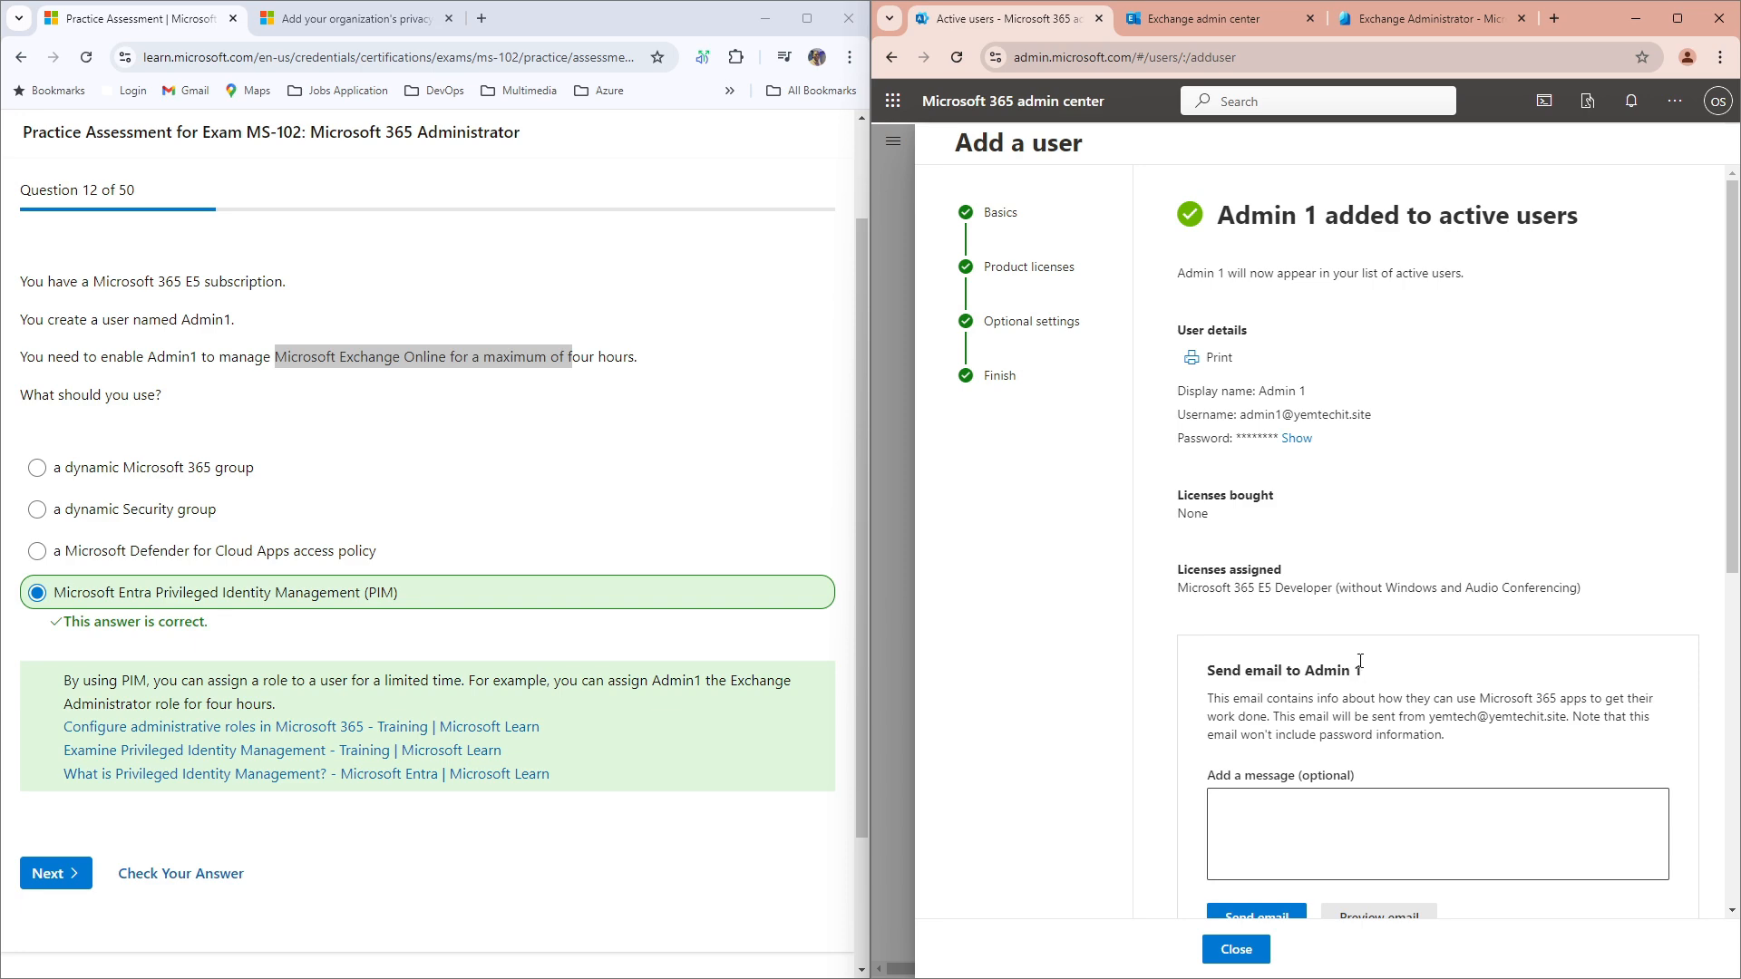
Step: Reveal Admin 1's generated password and copy the username and password
scroll(1356, 591, "down", 3)
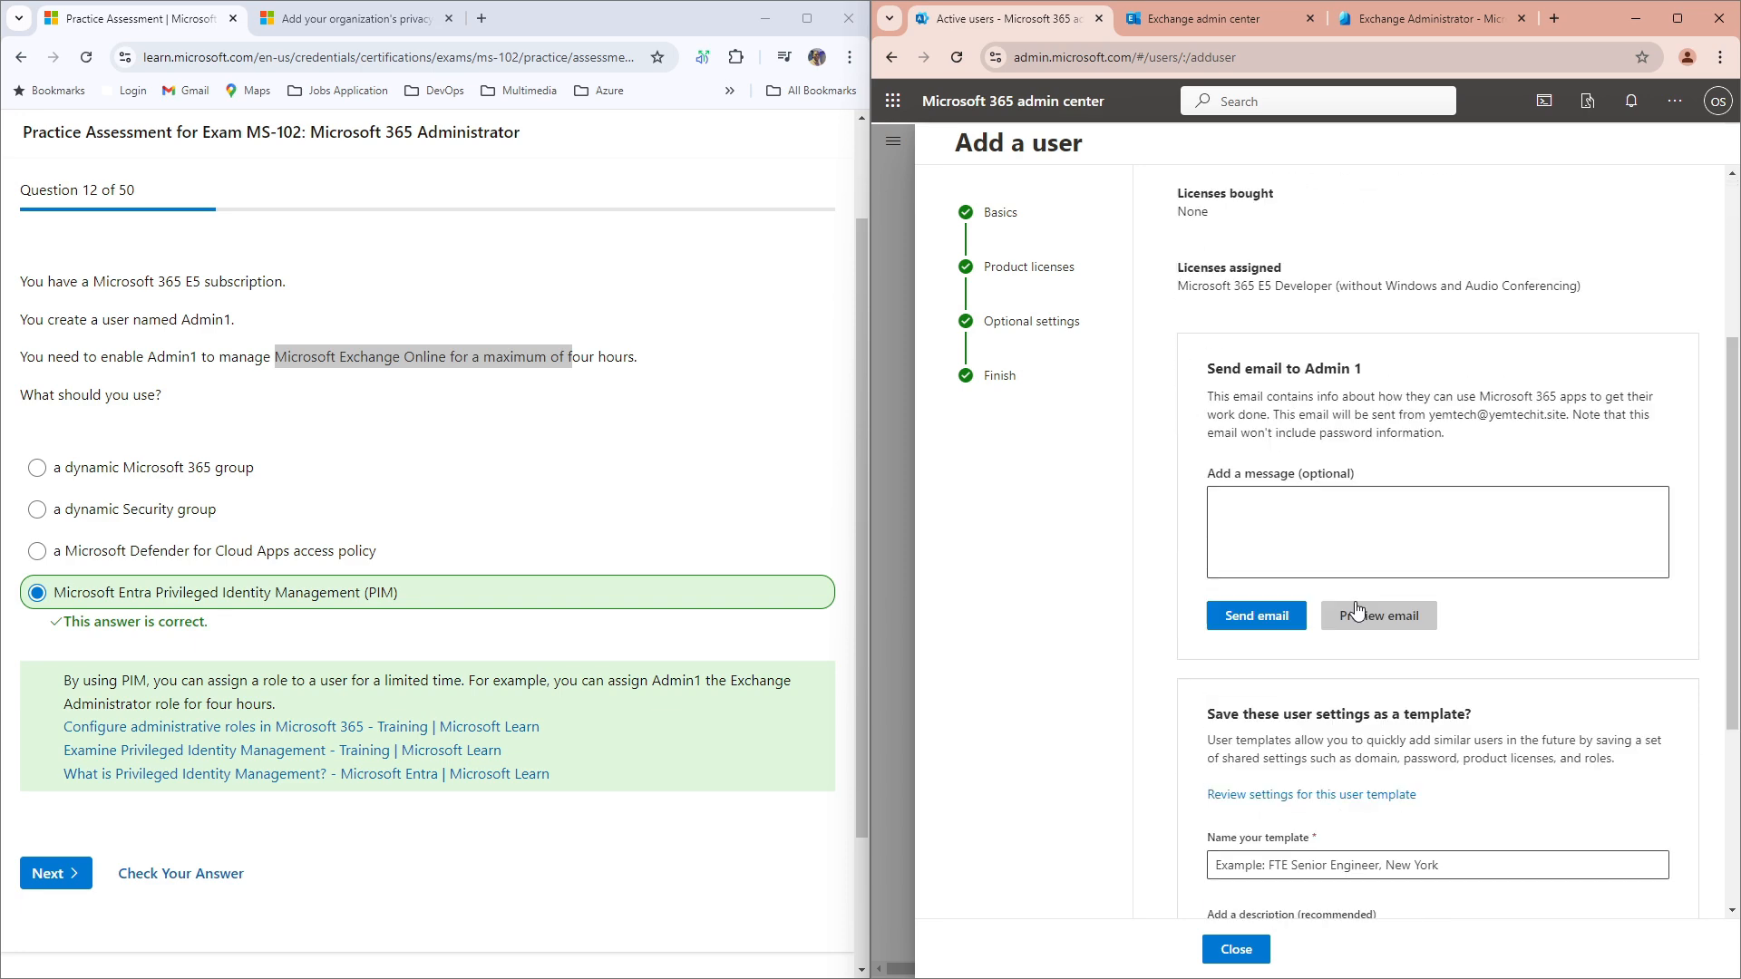
scroll(1357, 585, "up", 3)
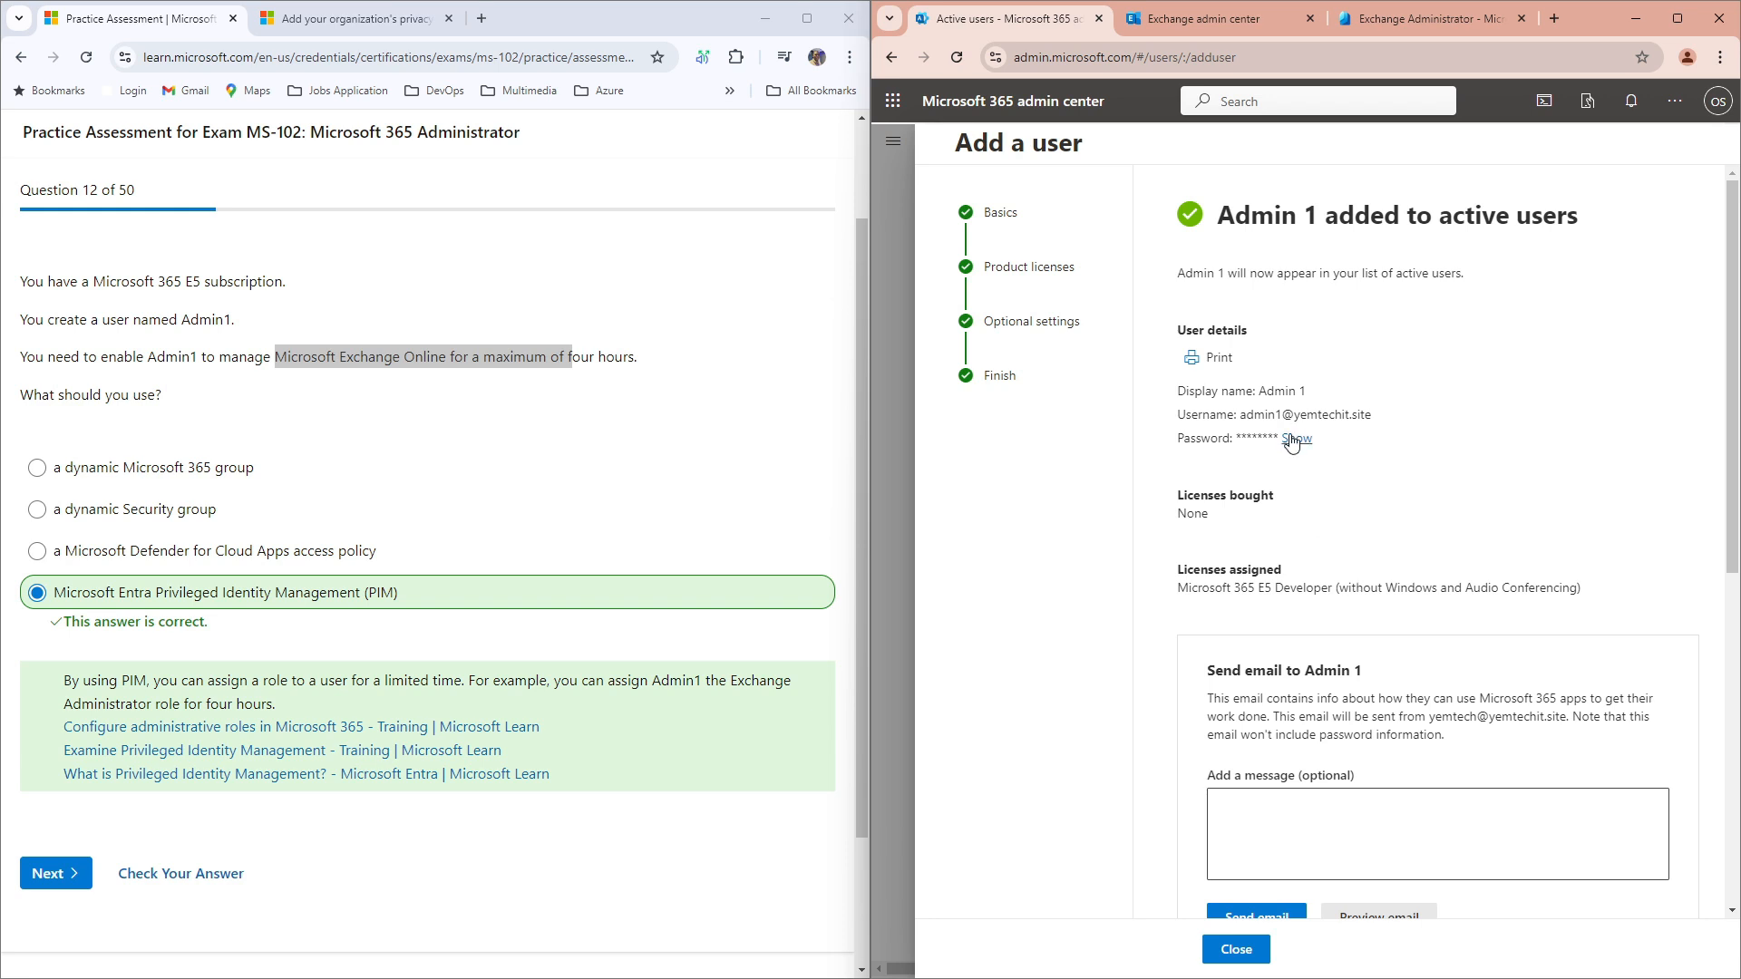
left_click(1293, 437)
left_click_drag(1179, 416, 1330, 442)
right_click(1304, 442)
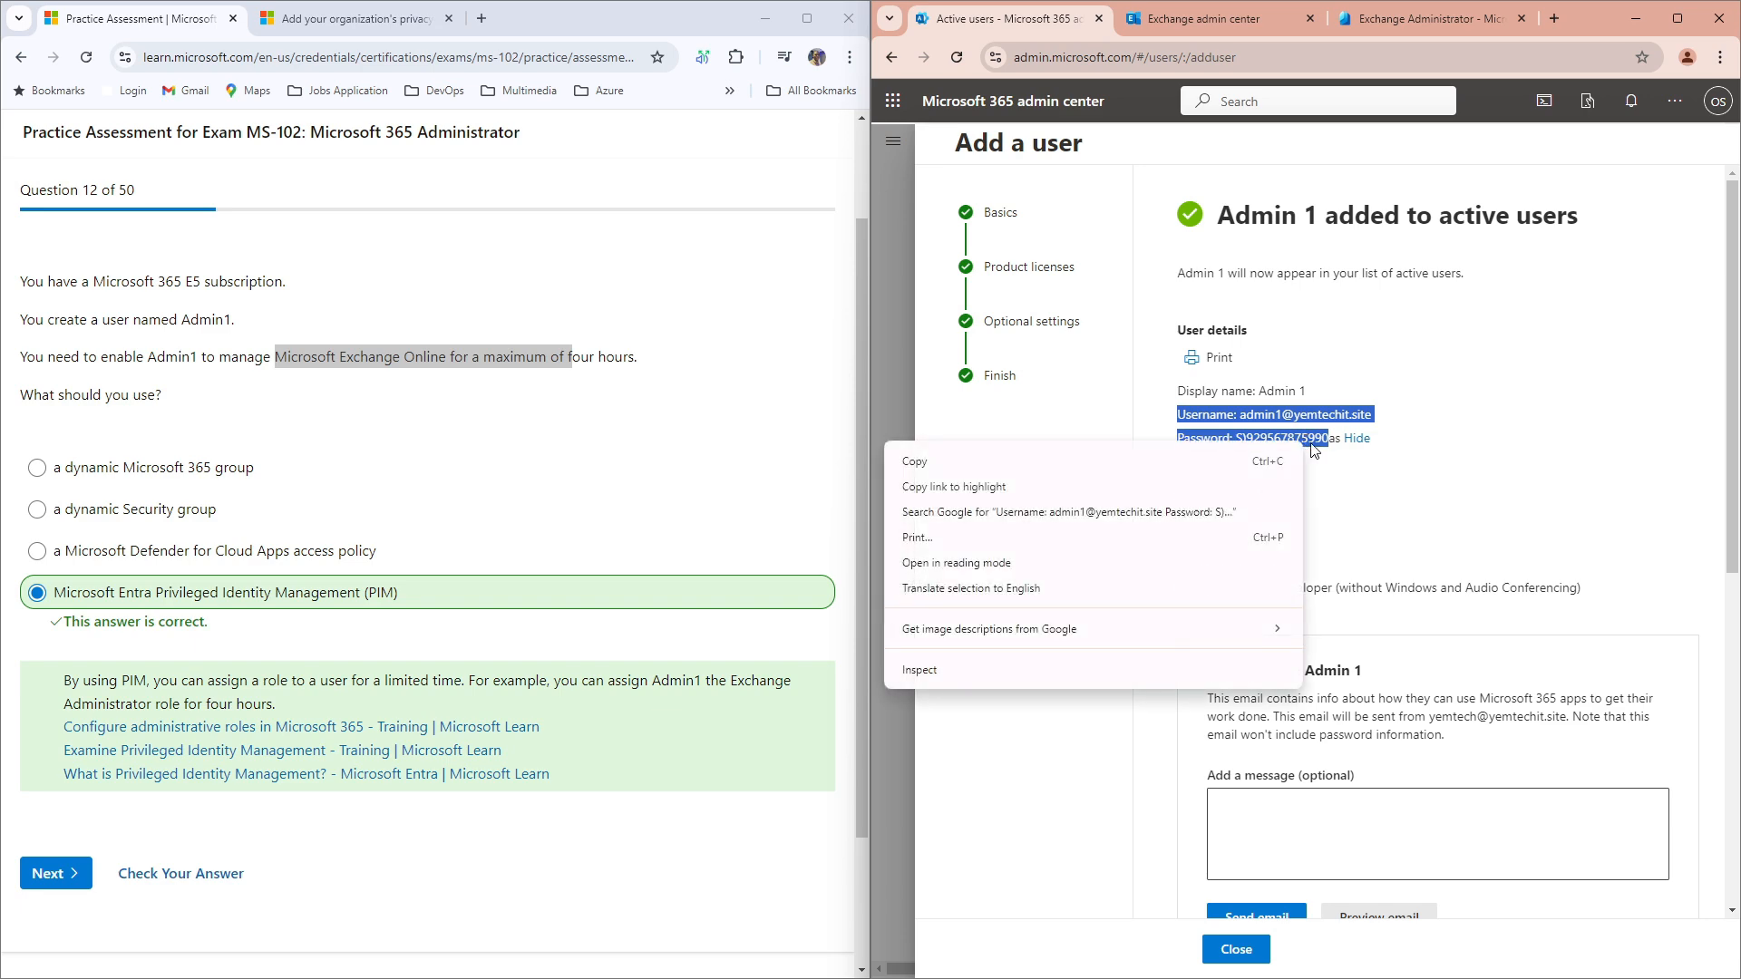
left_click(915, 461)
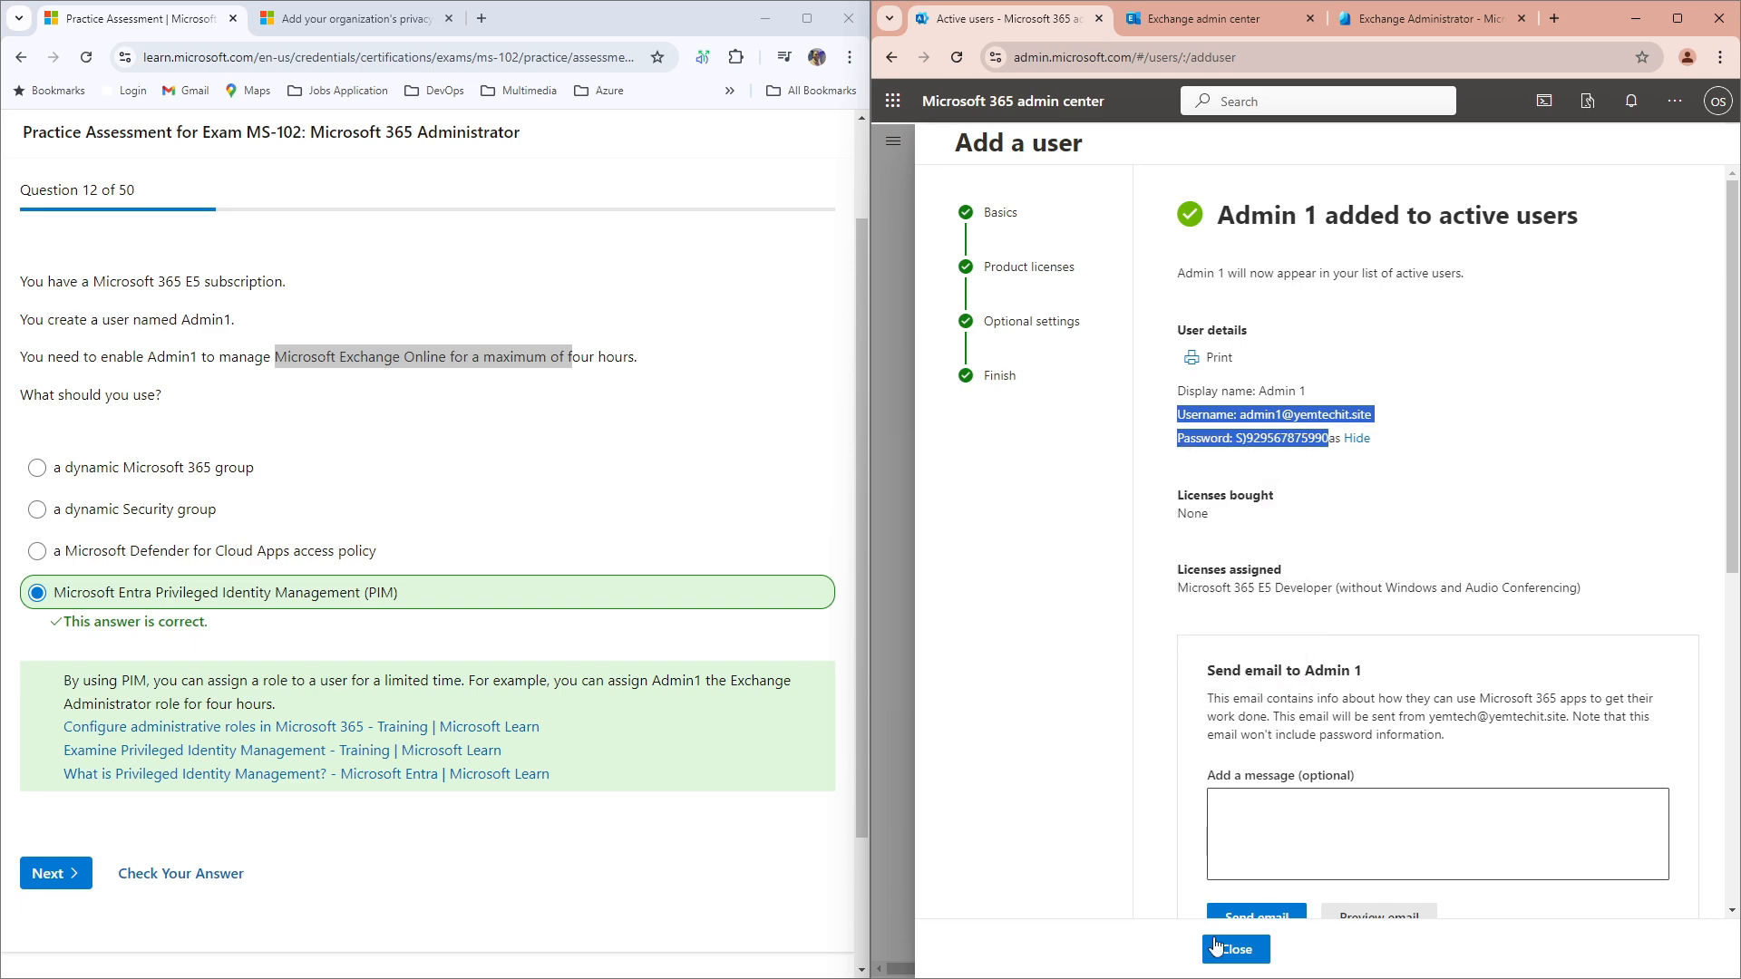
Step: Close the Add a user confirmation panel to return to Active users
left_click(1258, 955)
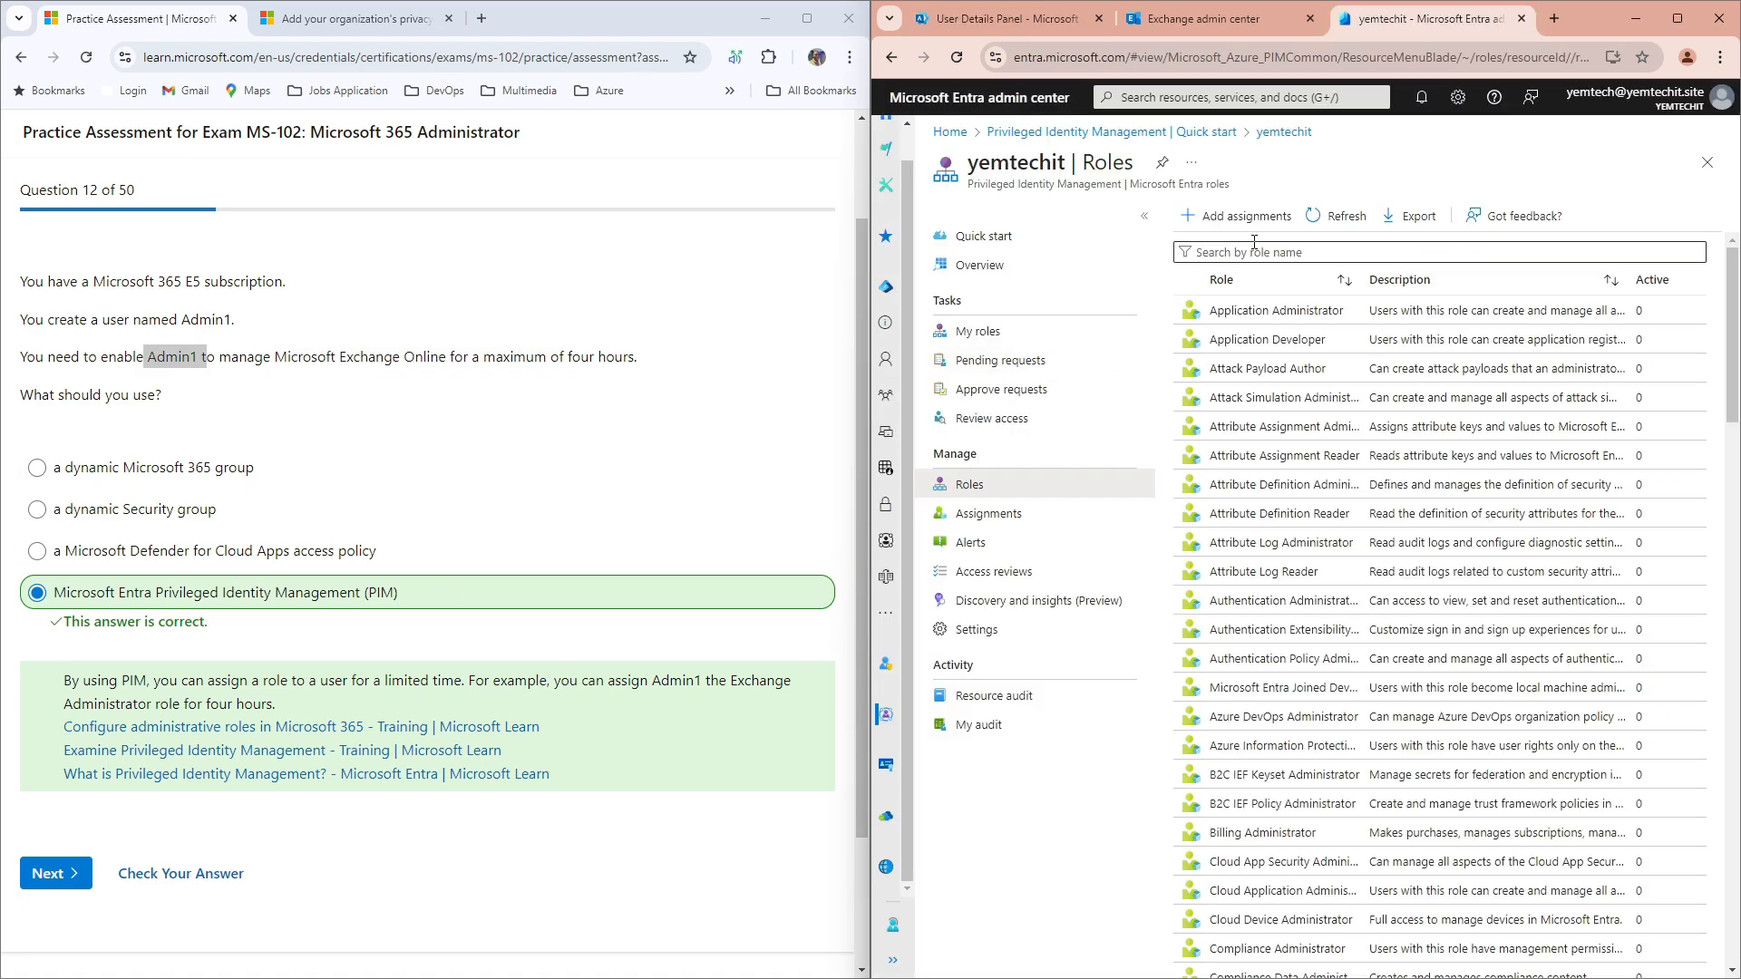
Step: Search PIM roles for 'exchang' and open the Exchange Administrator role
left_click(1255, 252)
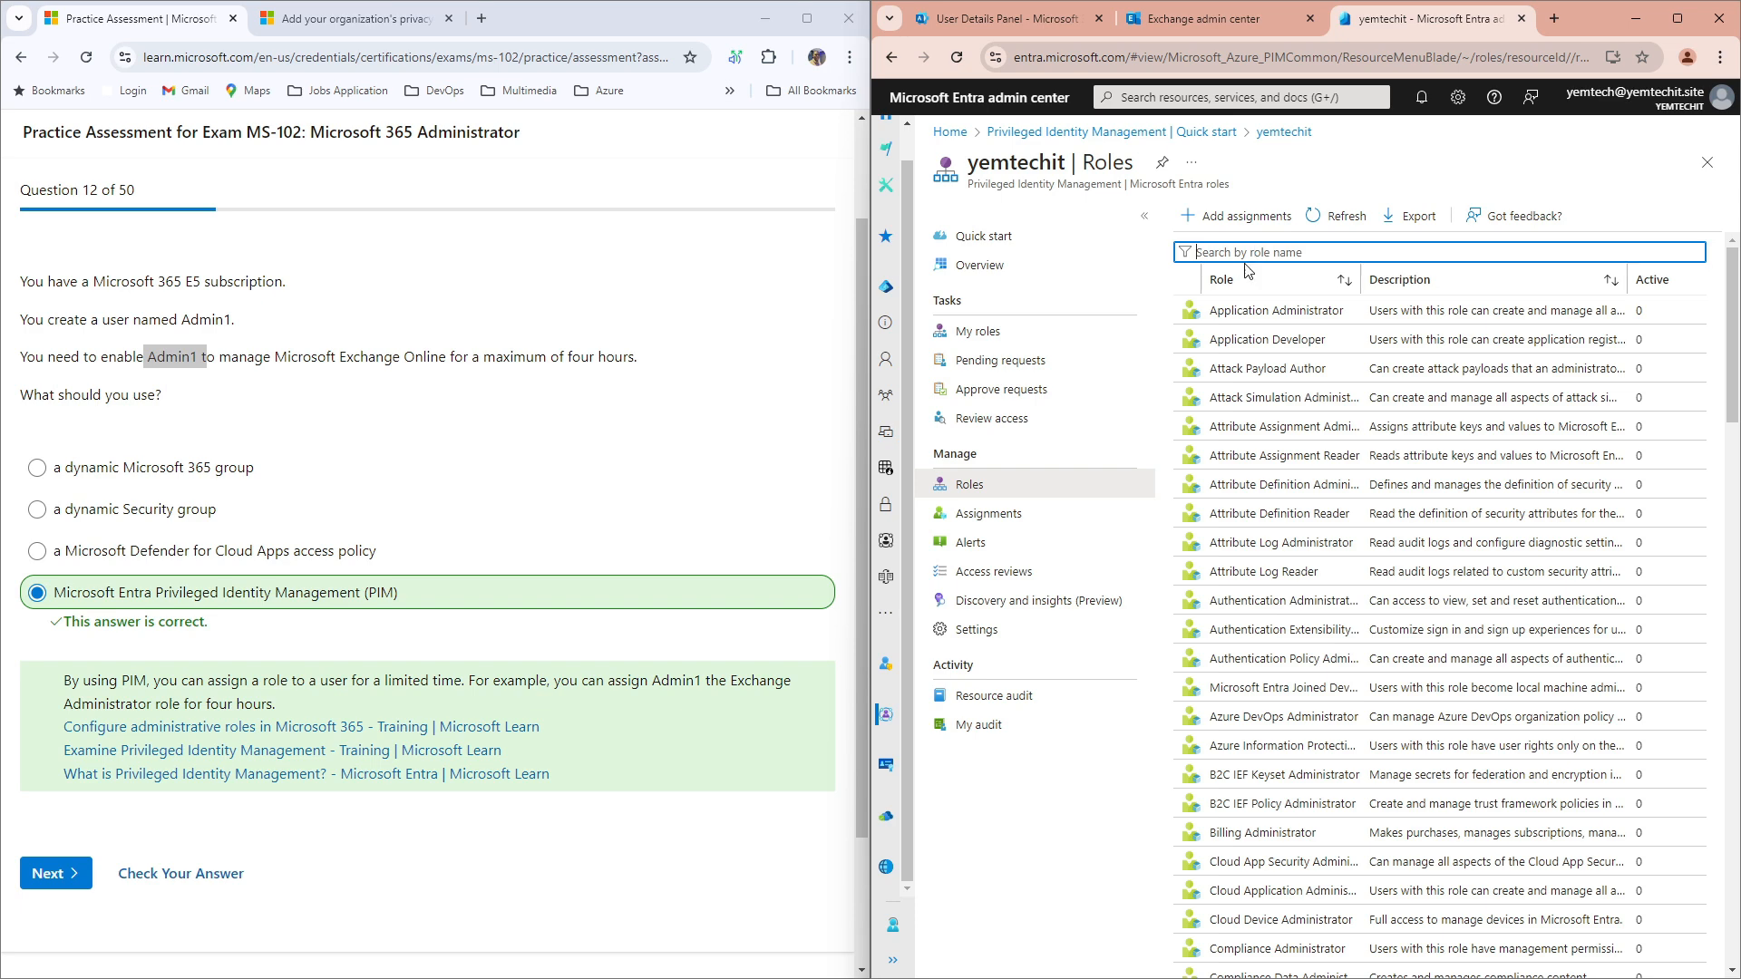
type("exc")
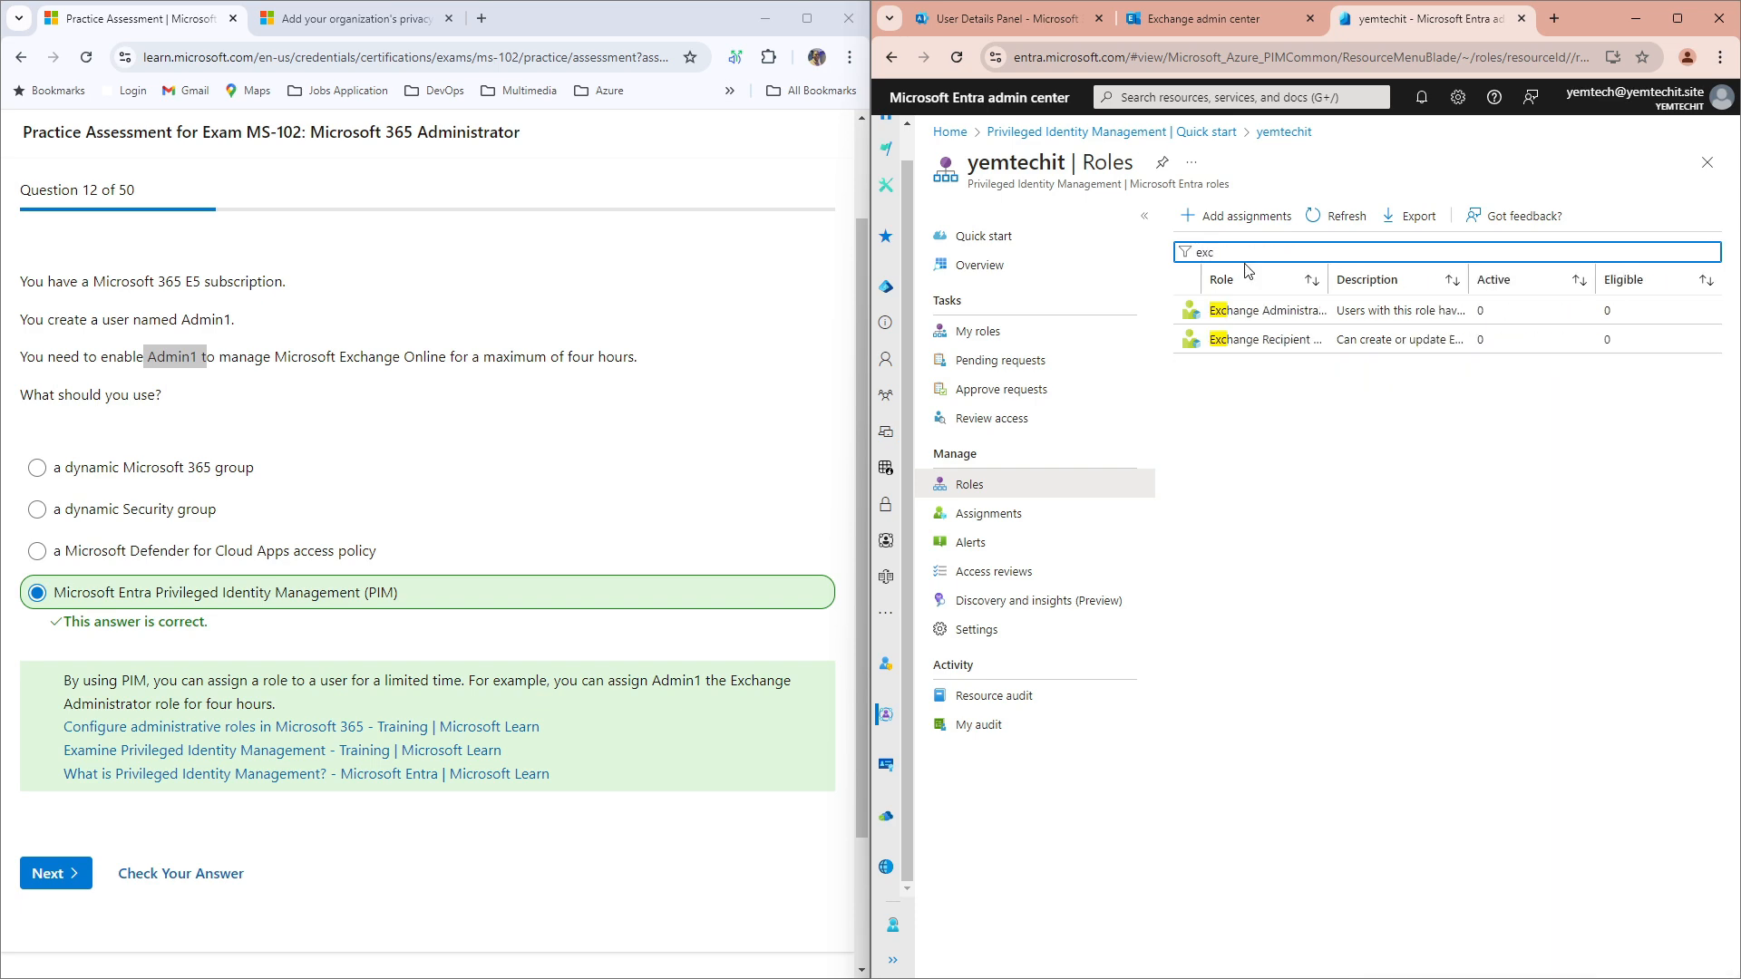
type("hang")
left_click_drag(730, 680, 782, 713)
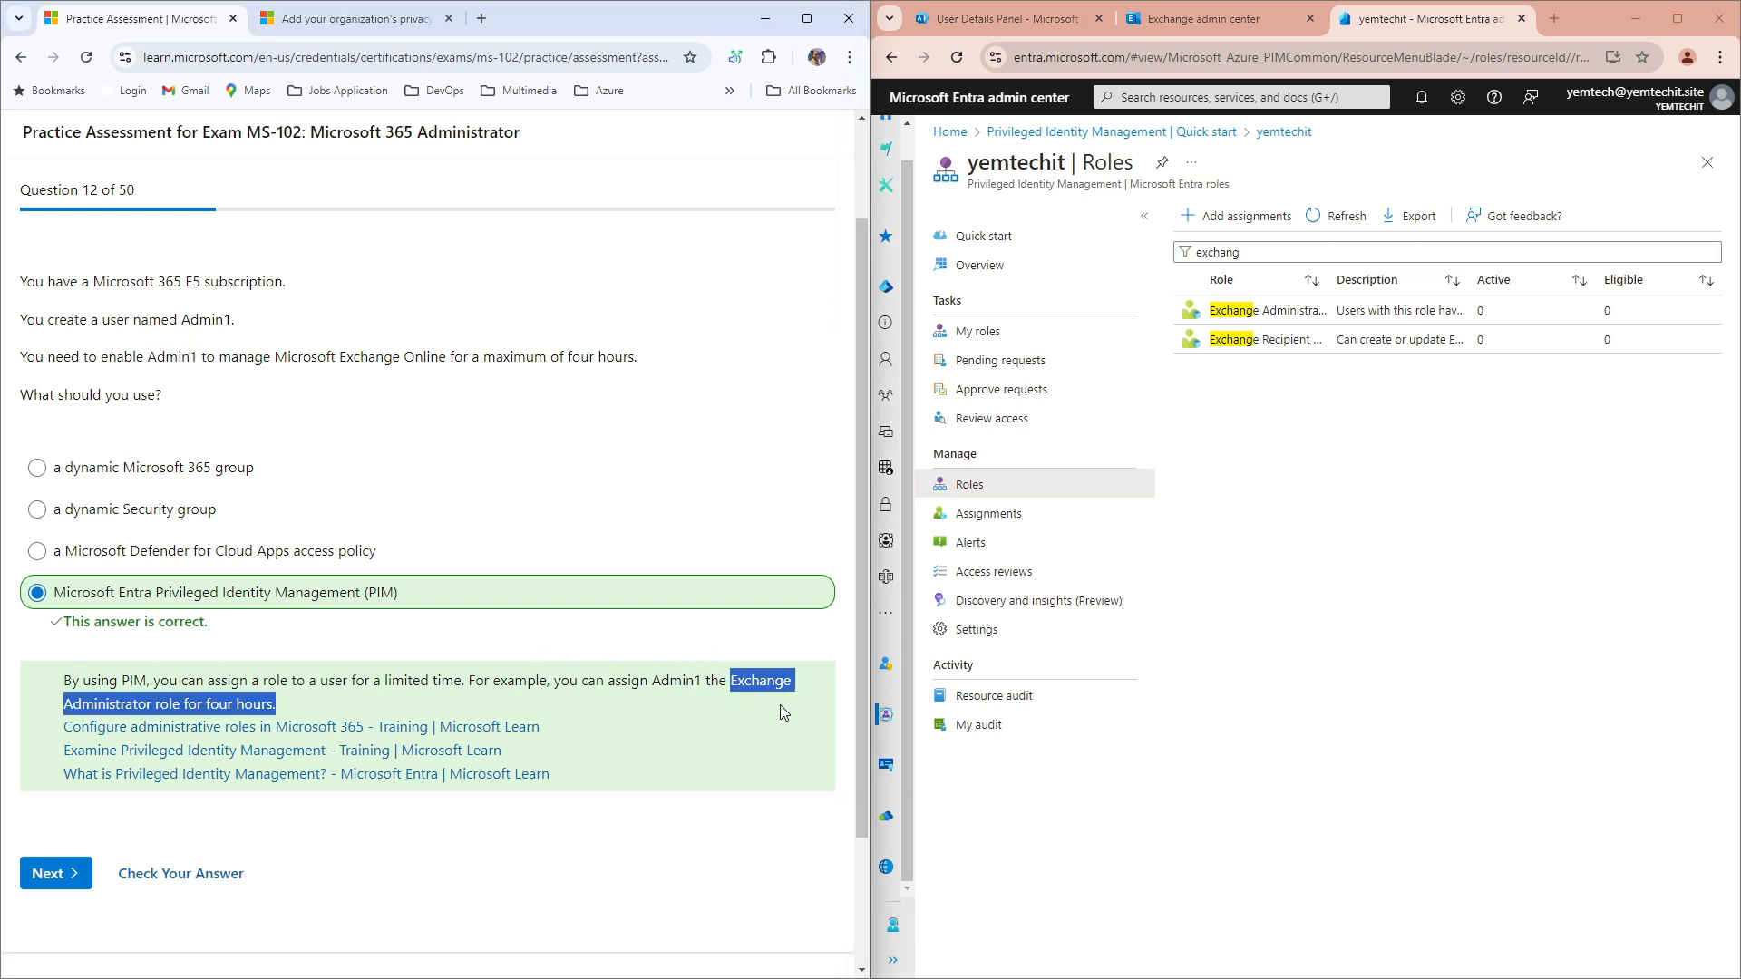
left_click(1239, 312)
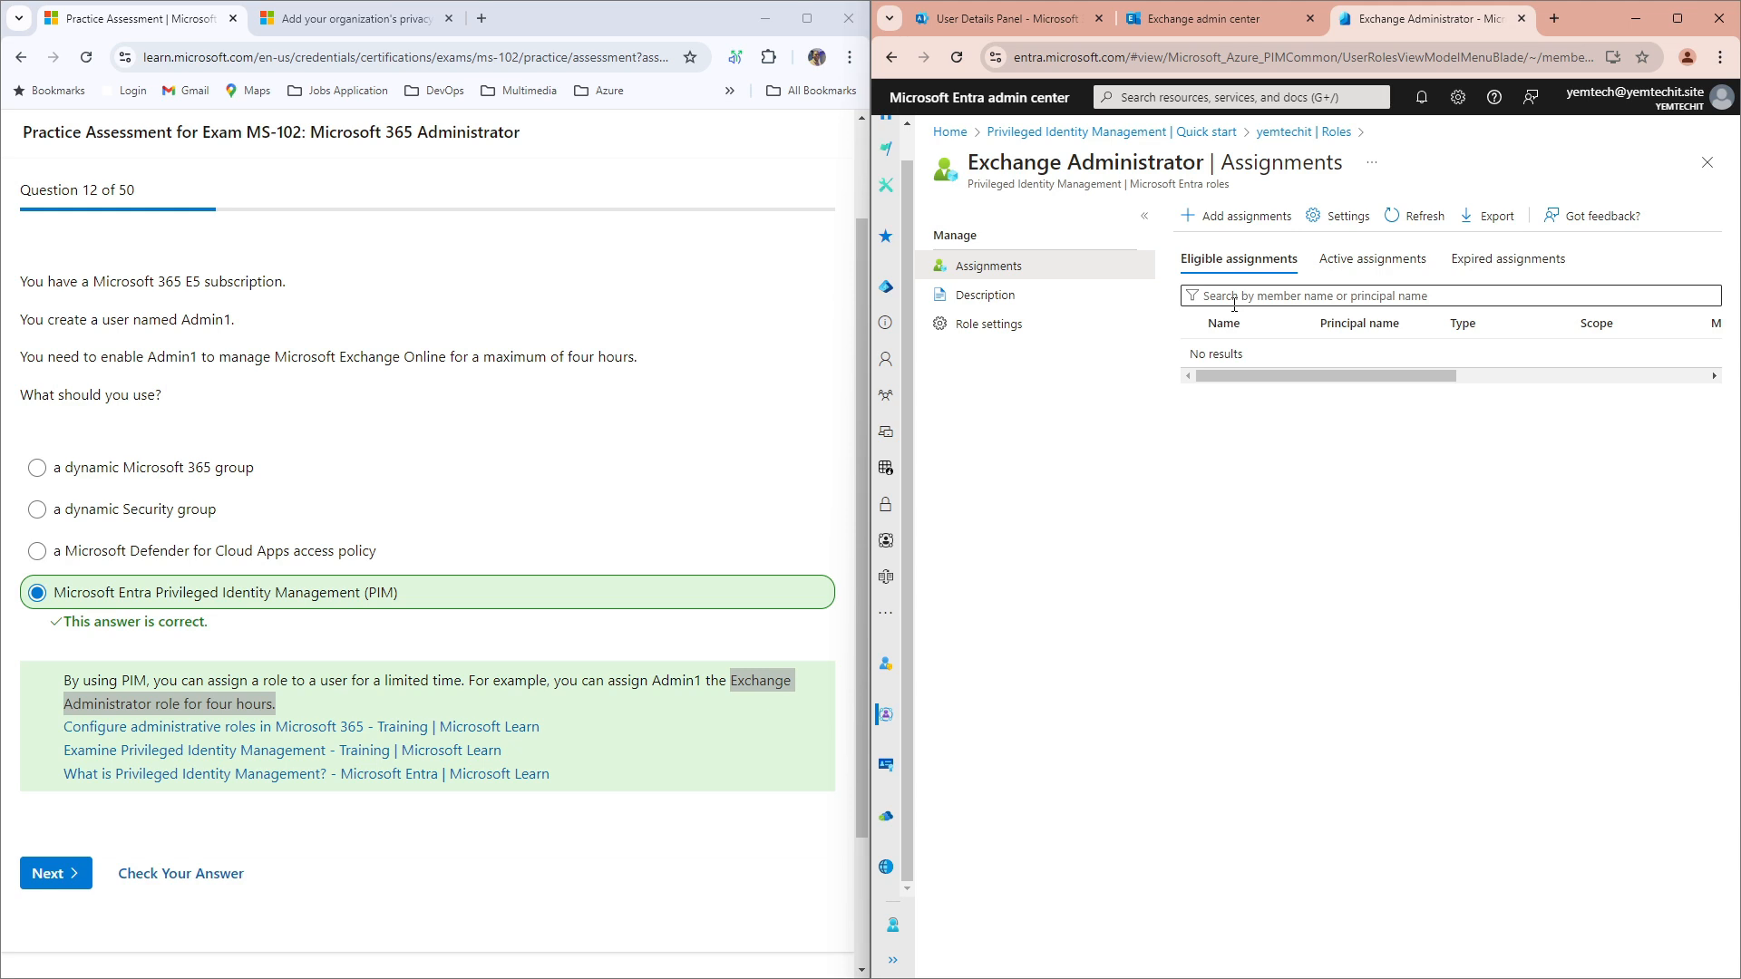
Step: Add an Exchange Administrator assignment with Admin 1, found by searching 'admin', as member
left_click(1244, 221)
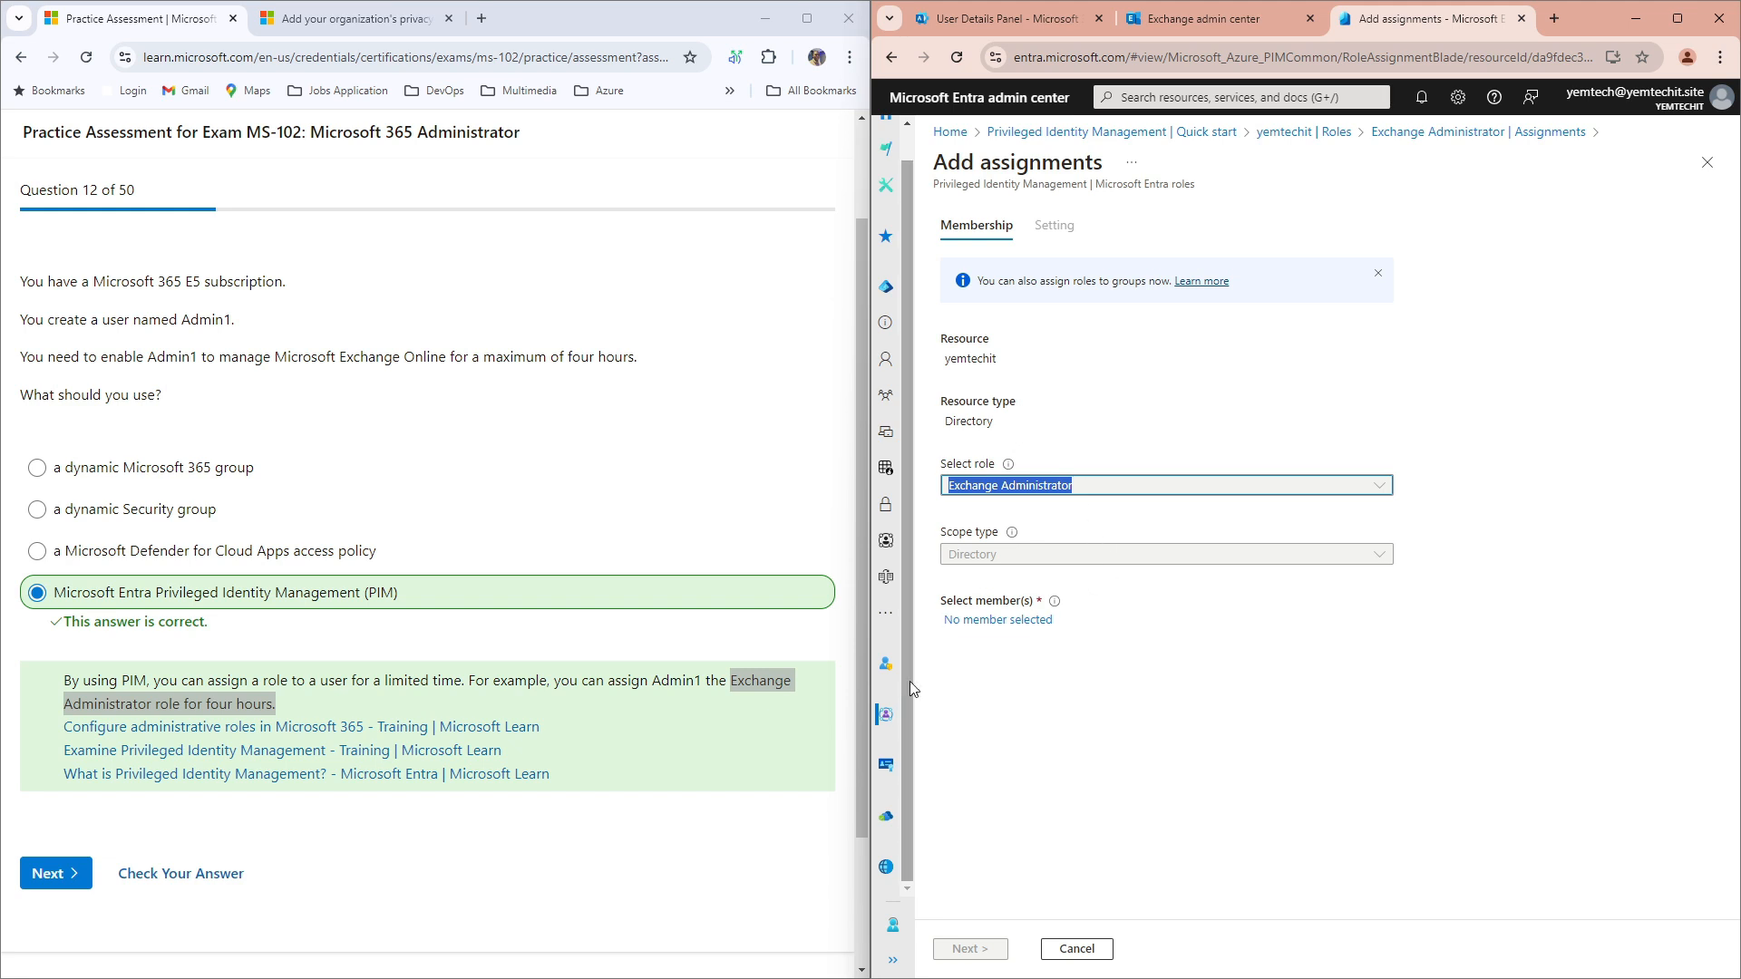
left_click(989, 622)
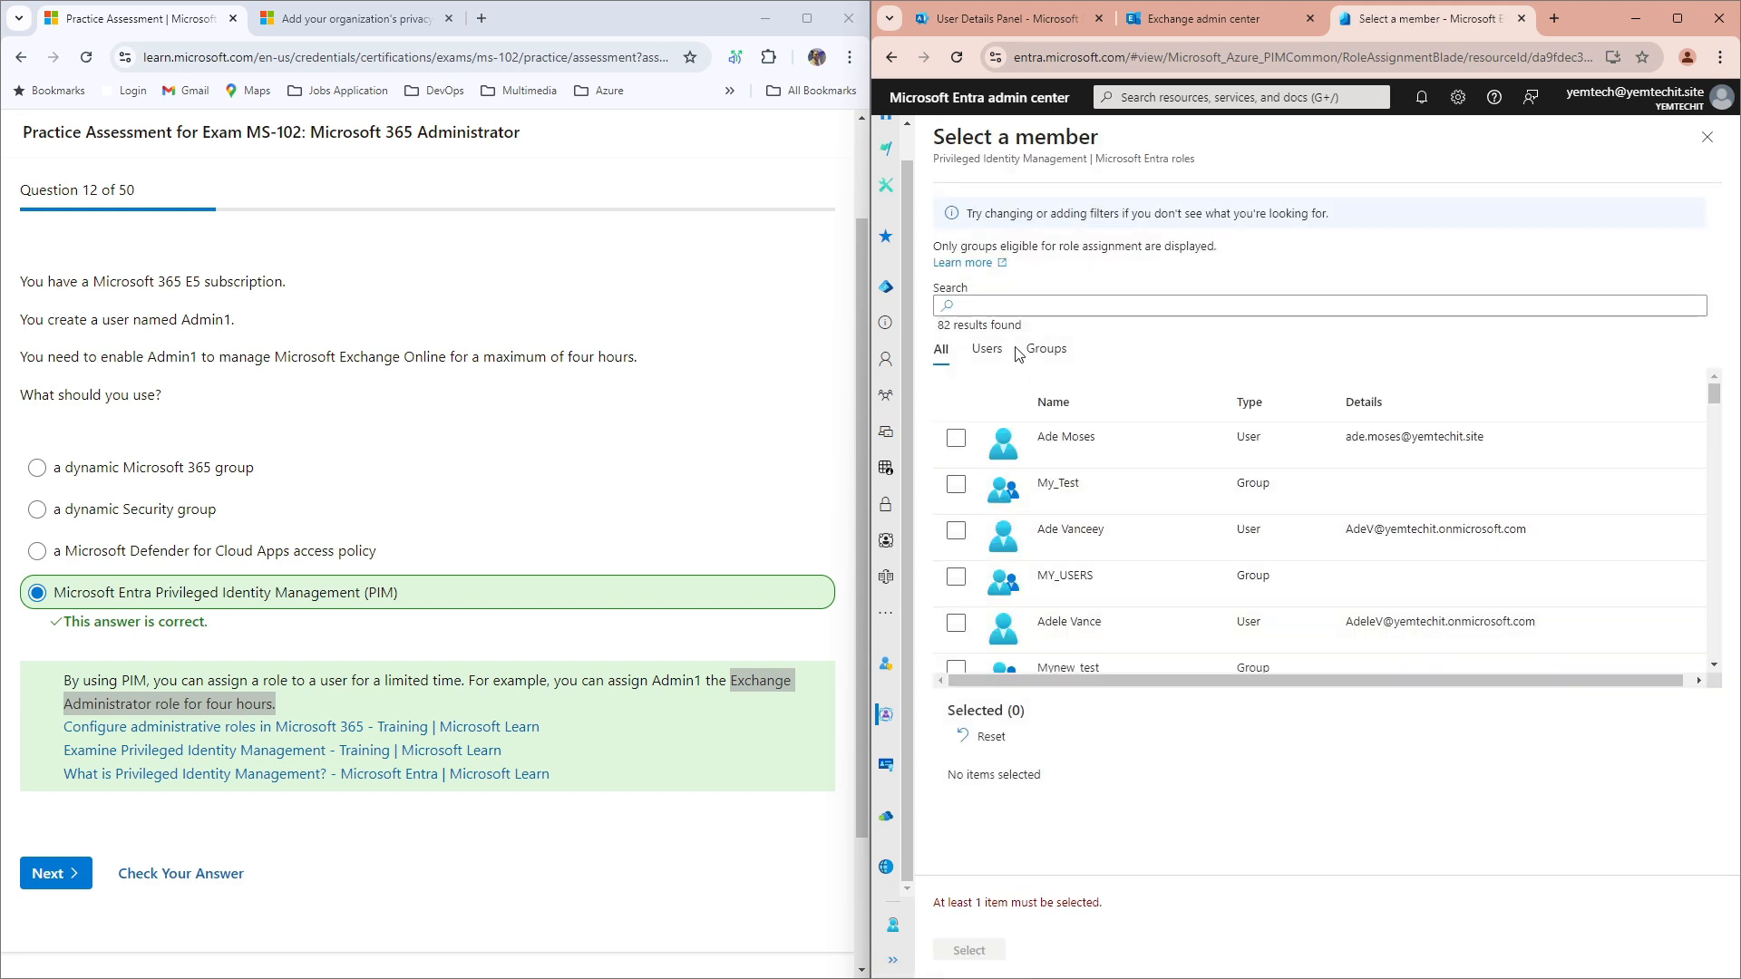
left_click(1002, 309)
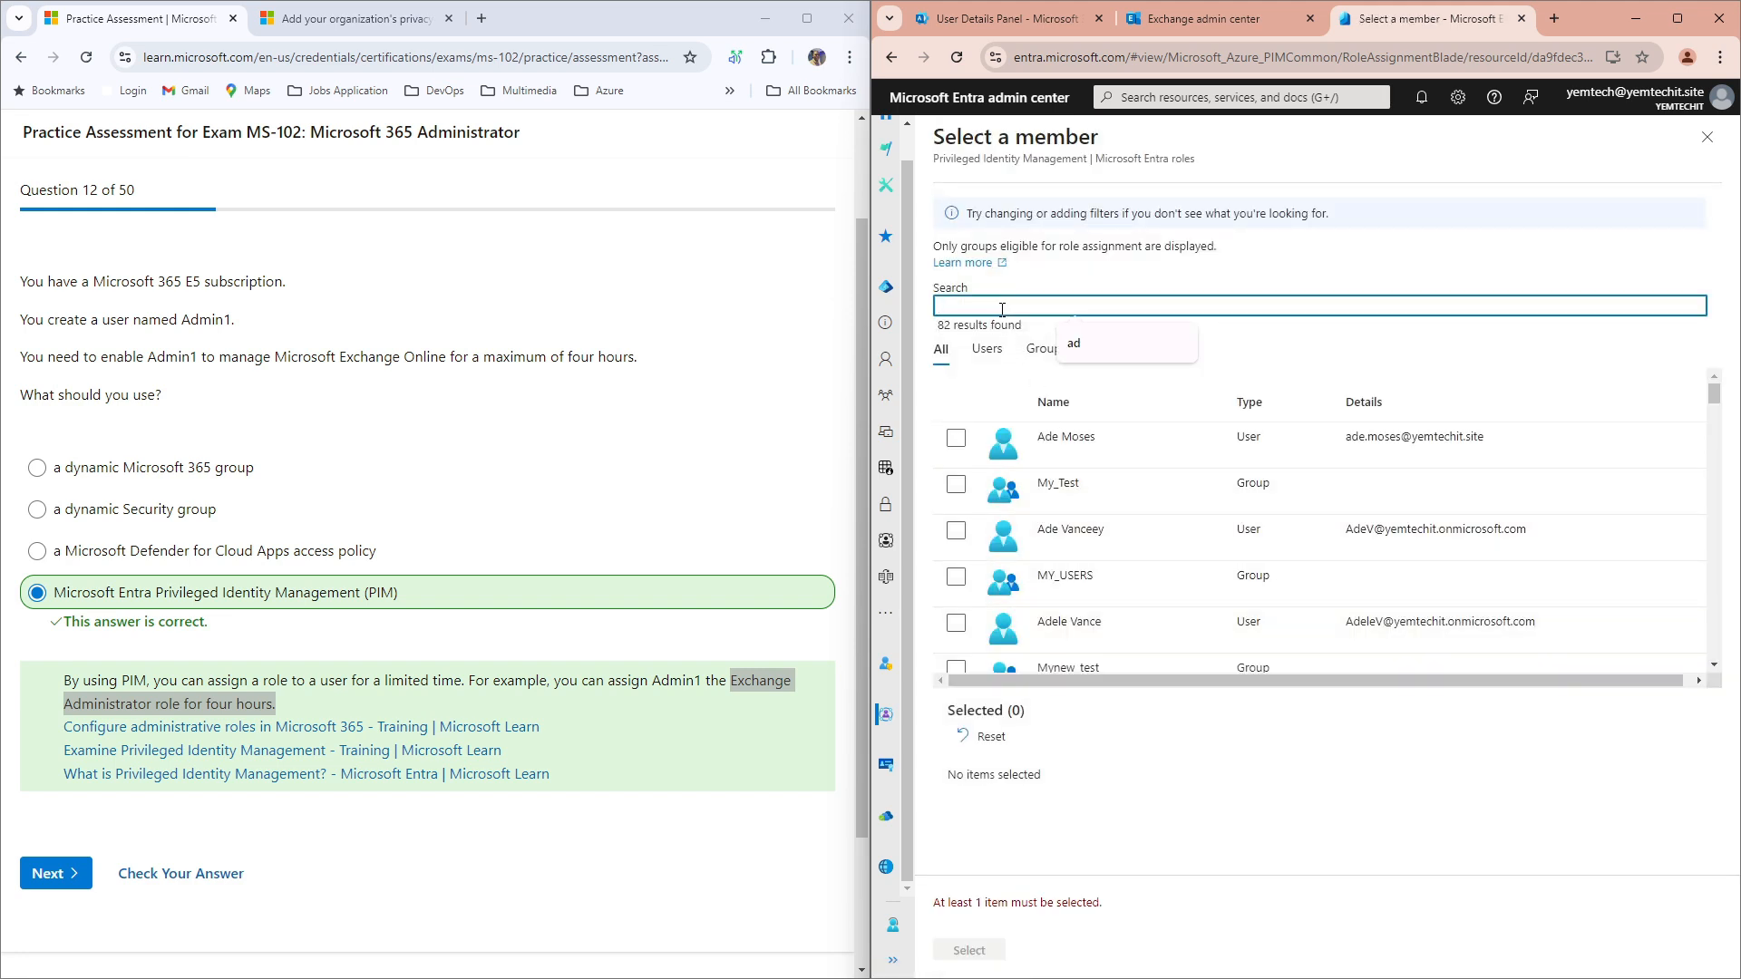
type("admin")
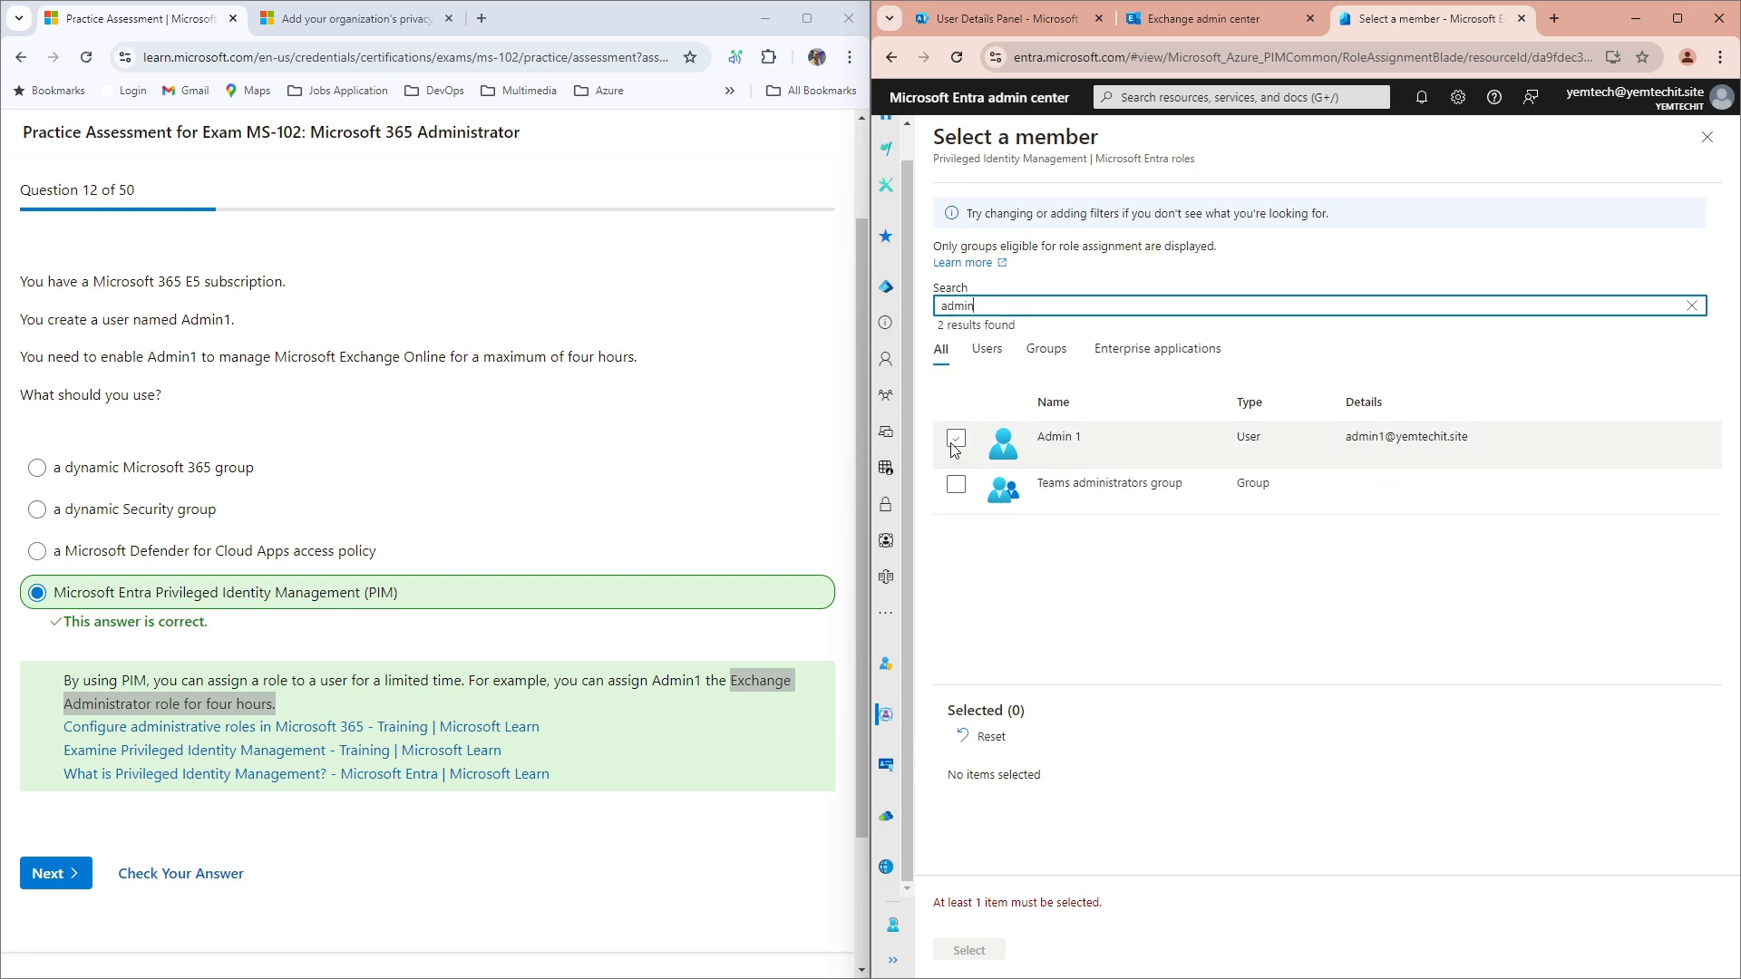
left_click(956, 439)
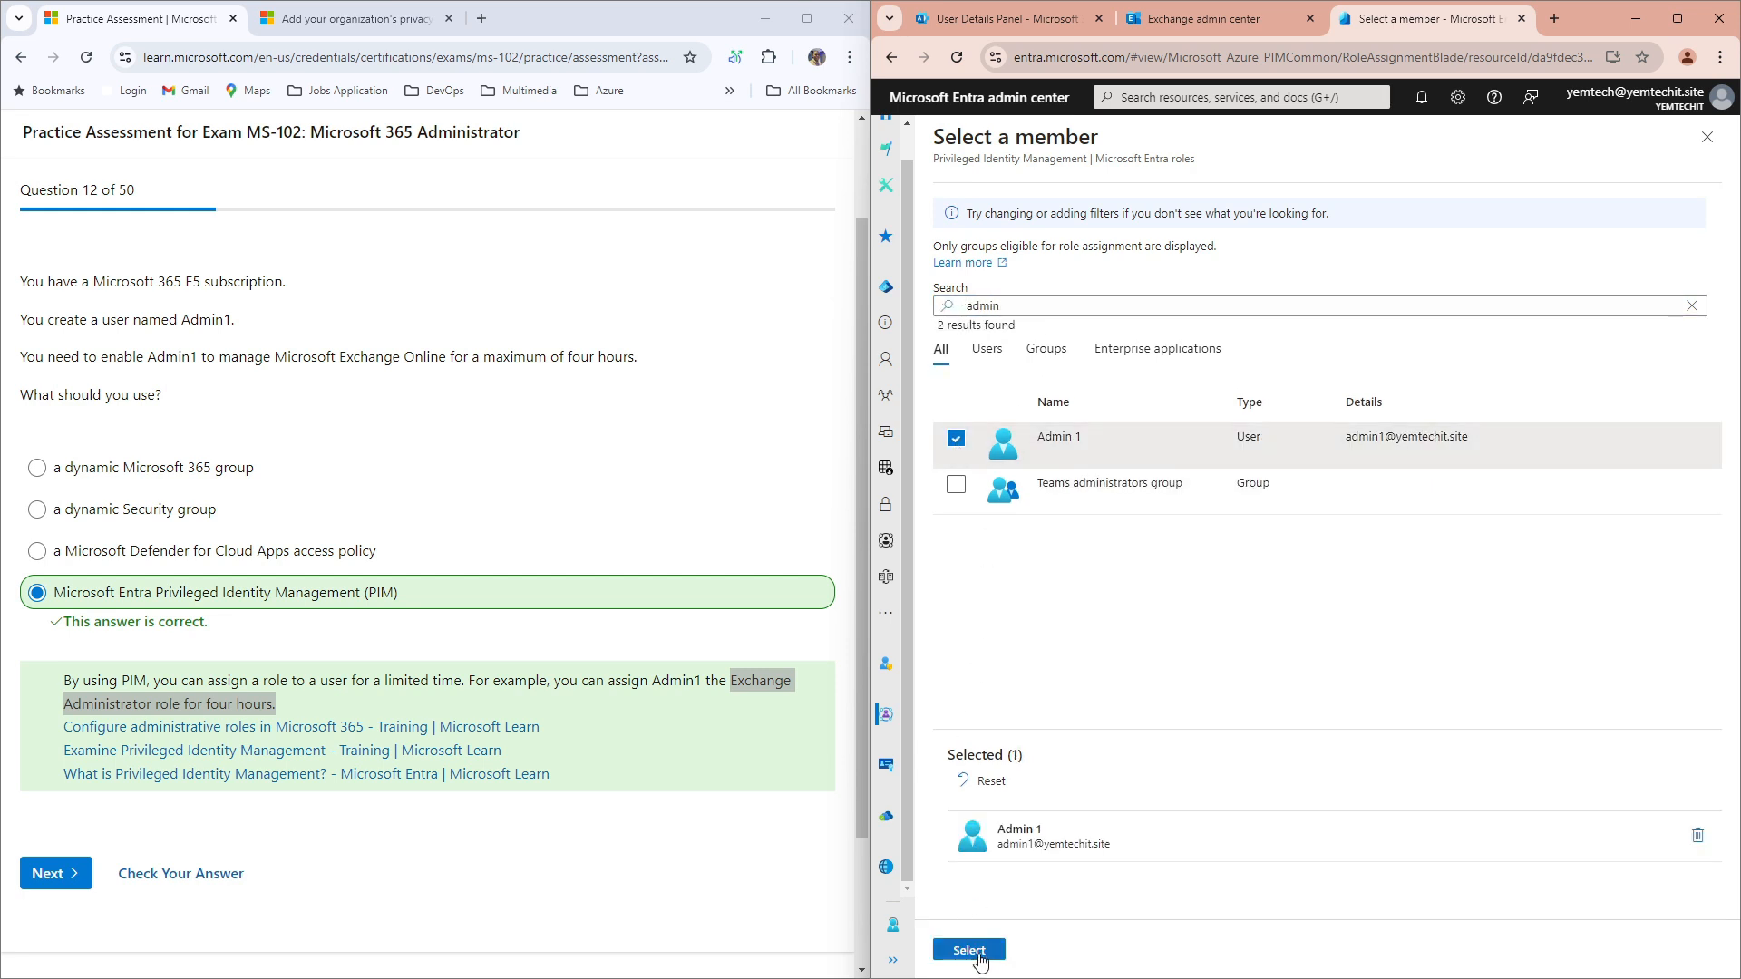
left_click(968, 951)
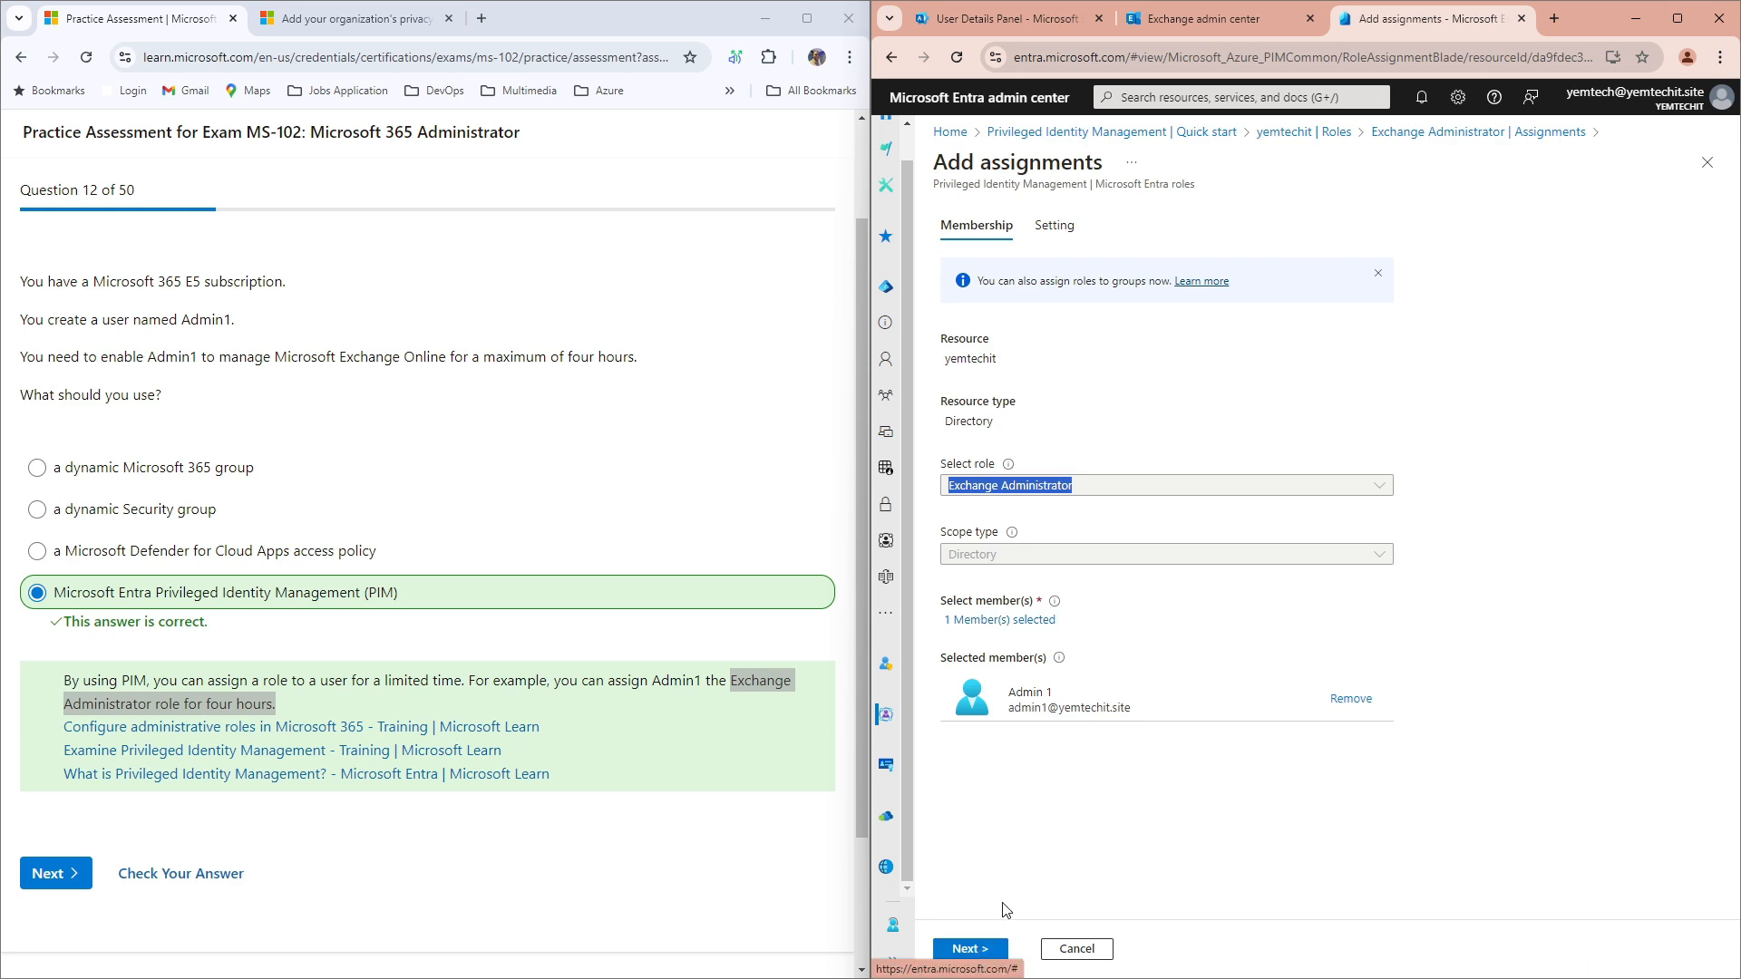
left_click(963, 949)
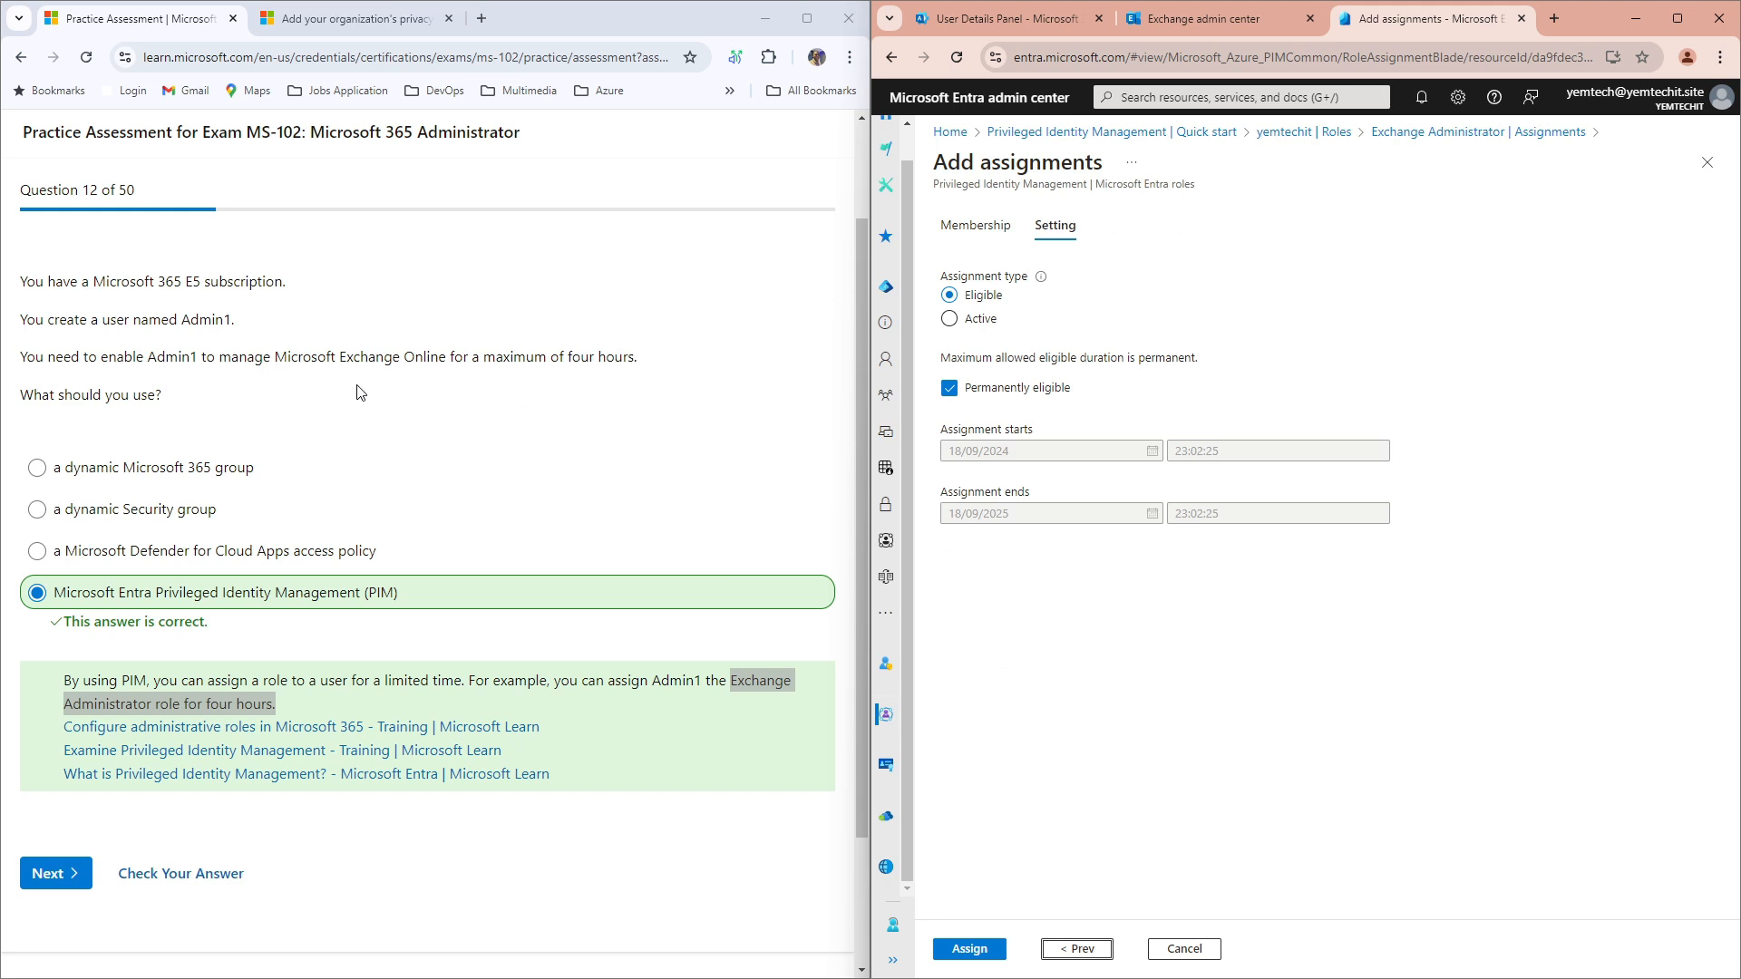
Step: Make the assignment Active and turn off Permanently assigned
left_click_drag(450, 357, 631, 360)
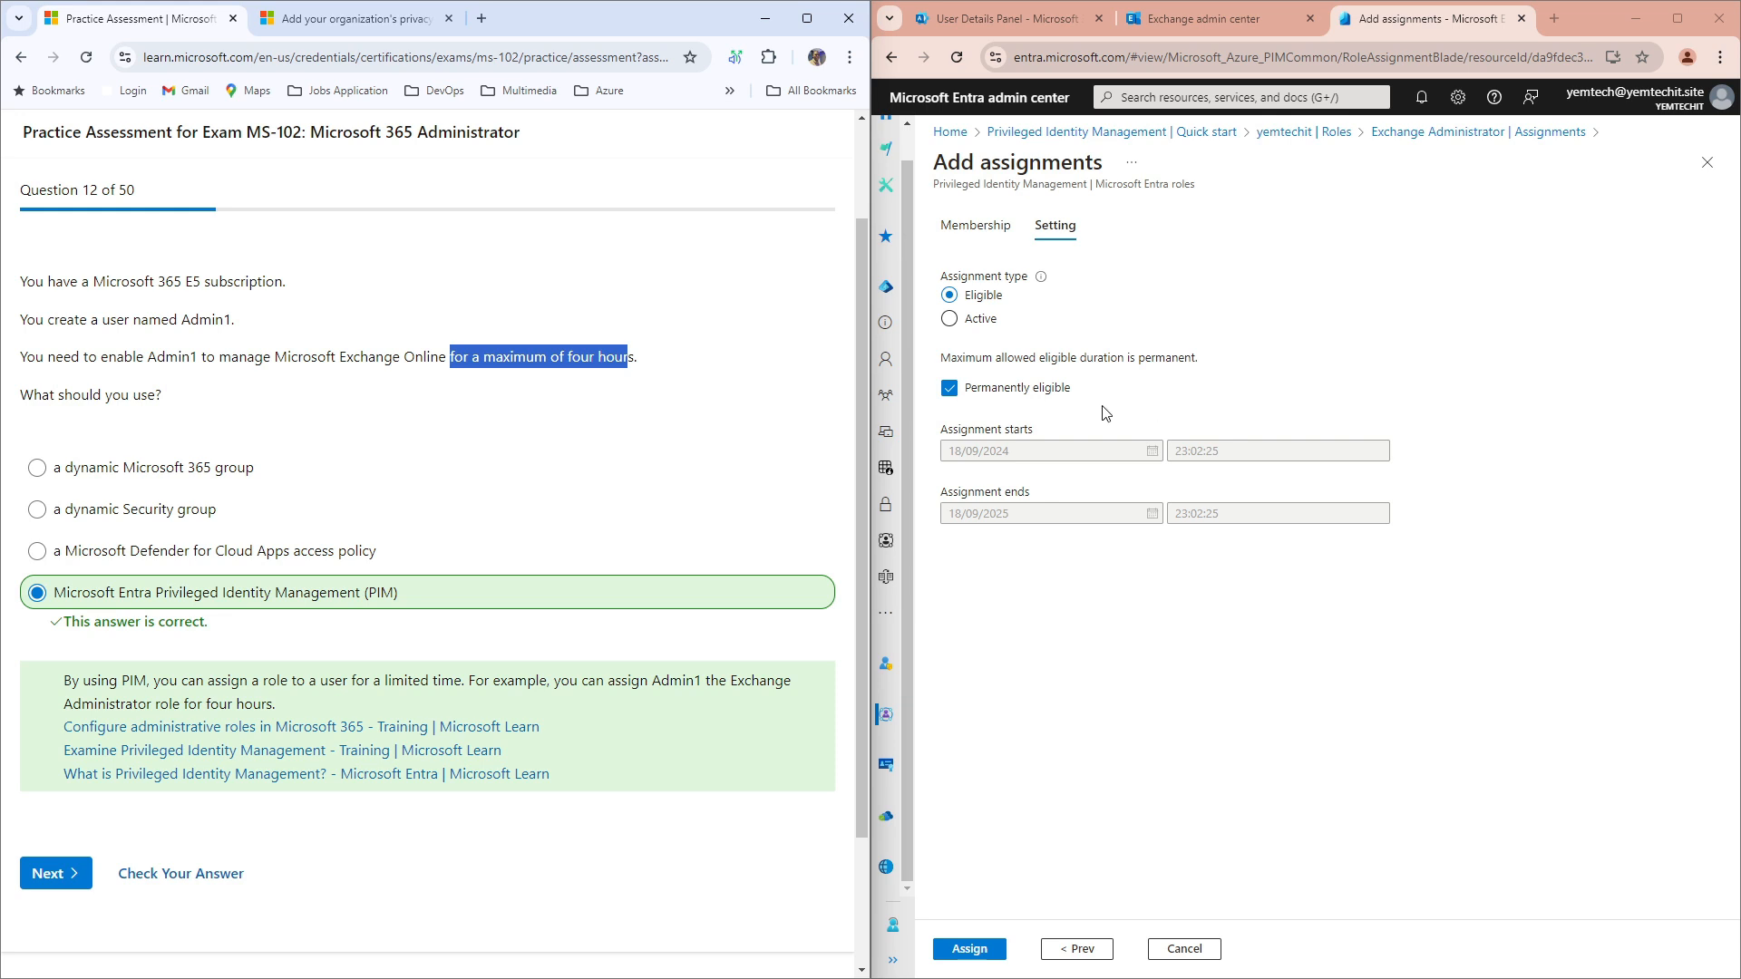
left_click(949, 319)
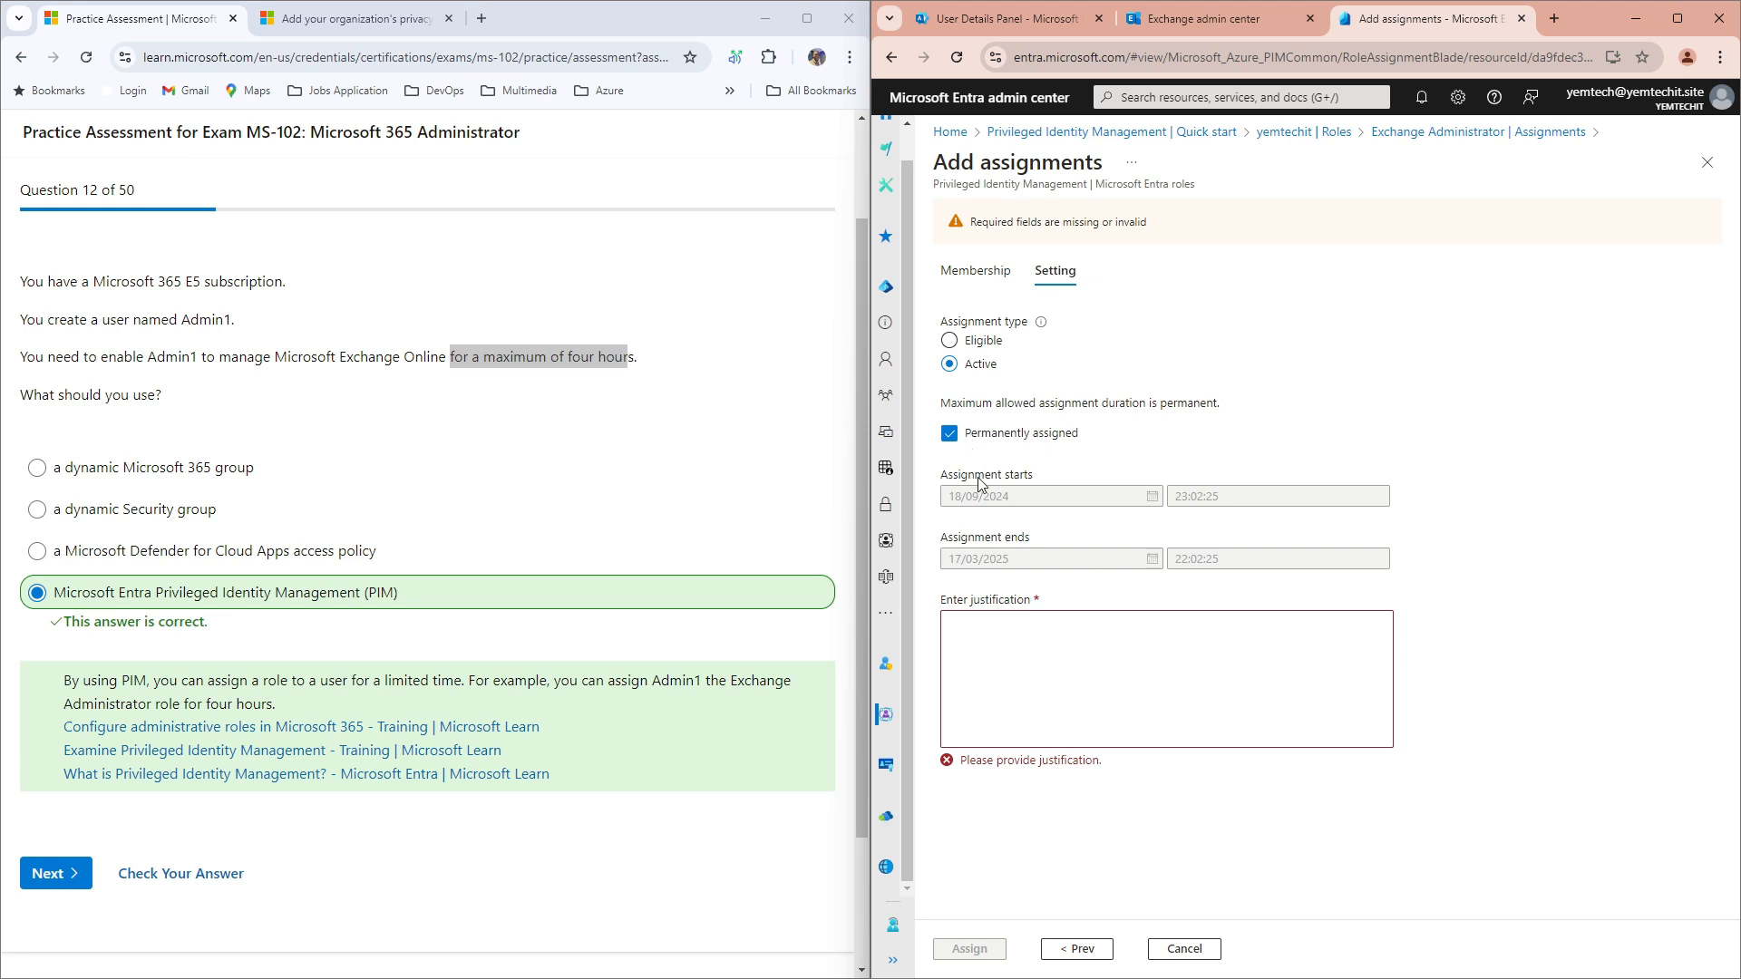
left_click(949, 437)
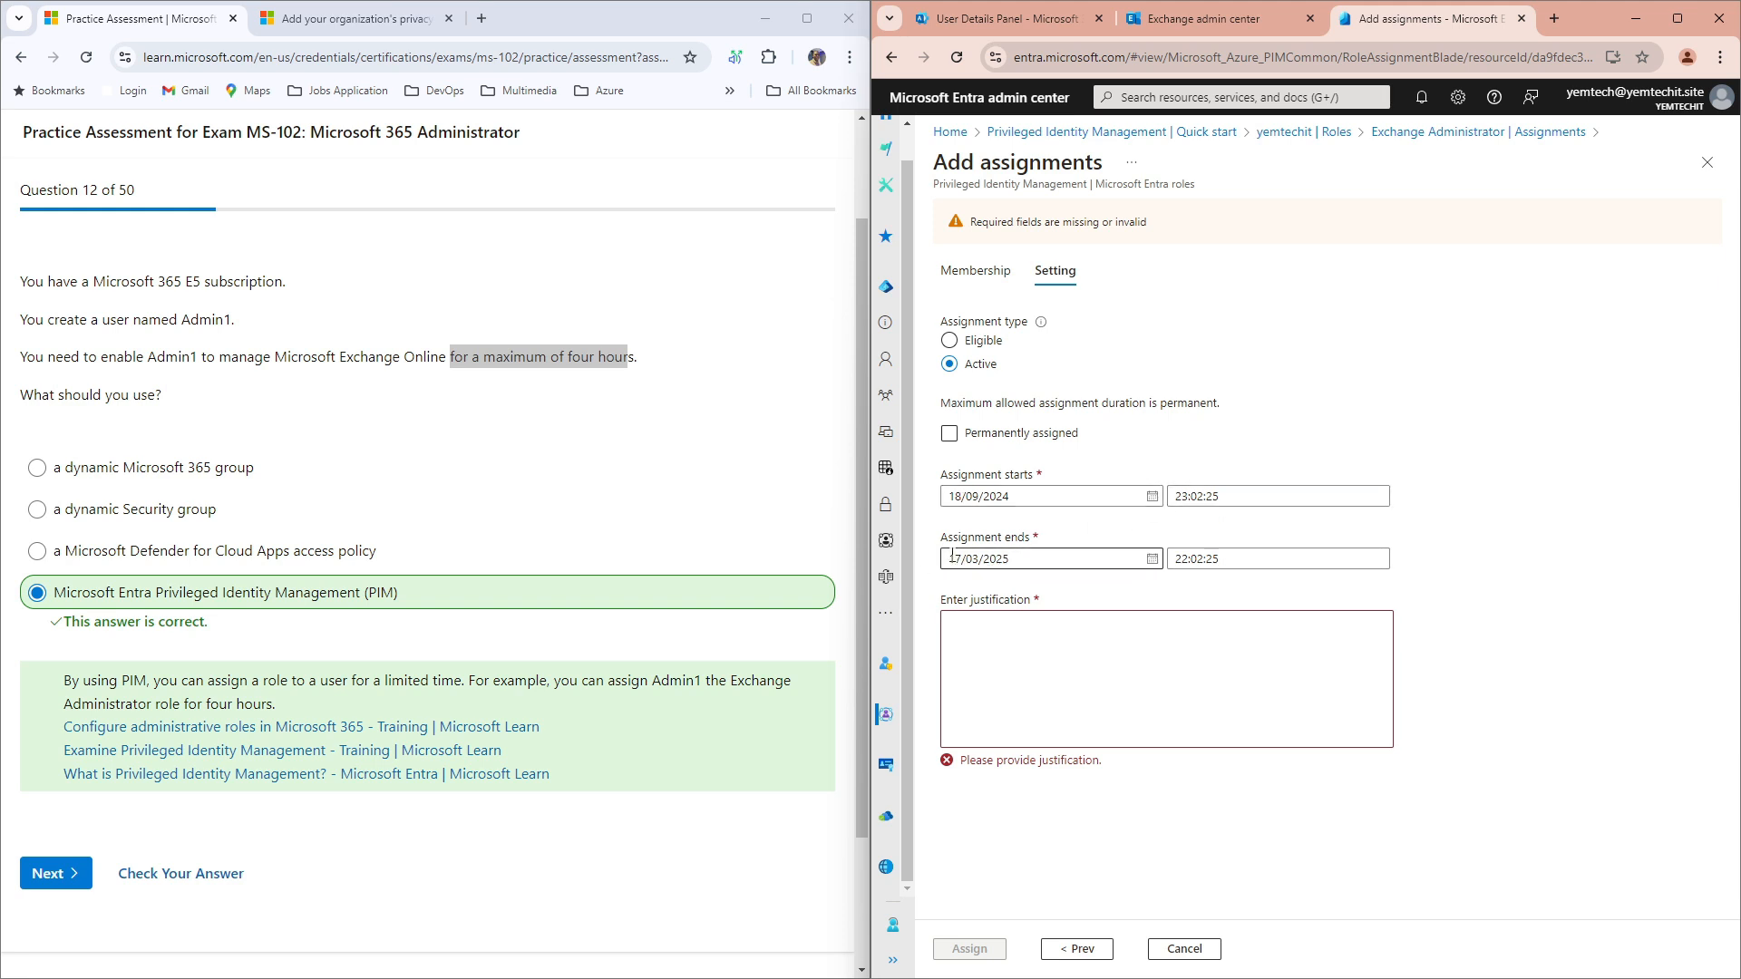
Step: Set the assignment end date to 19 September 2024
left_click(1152, 558)
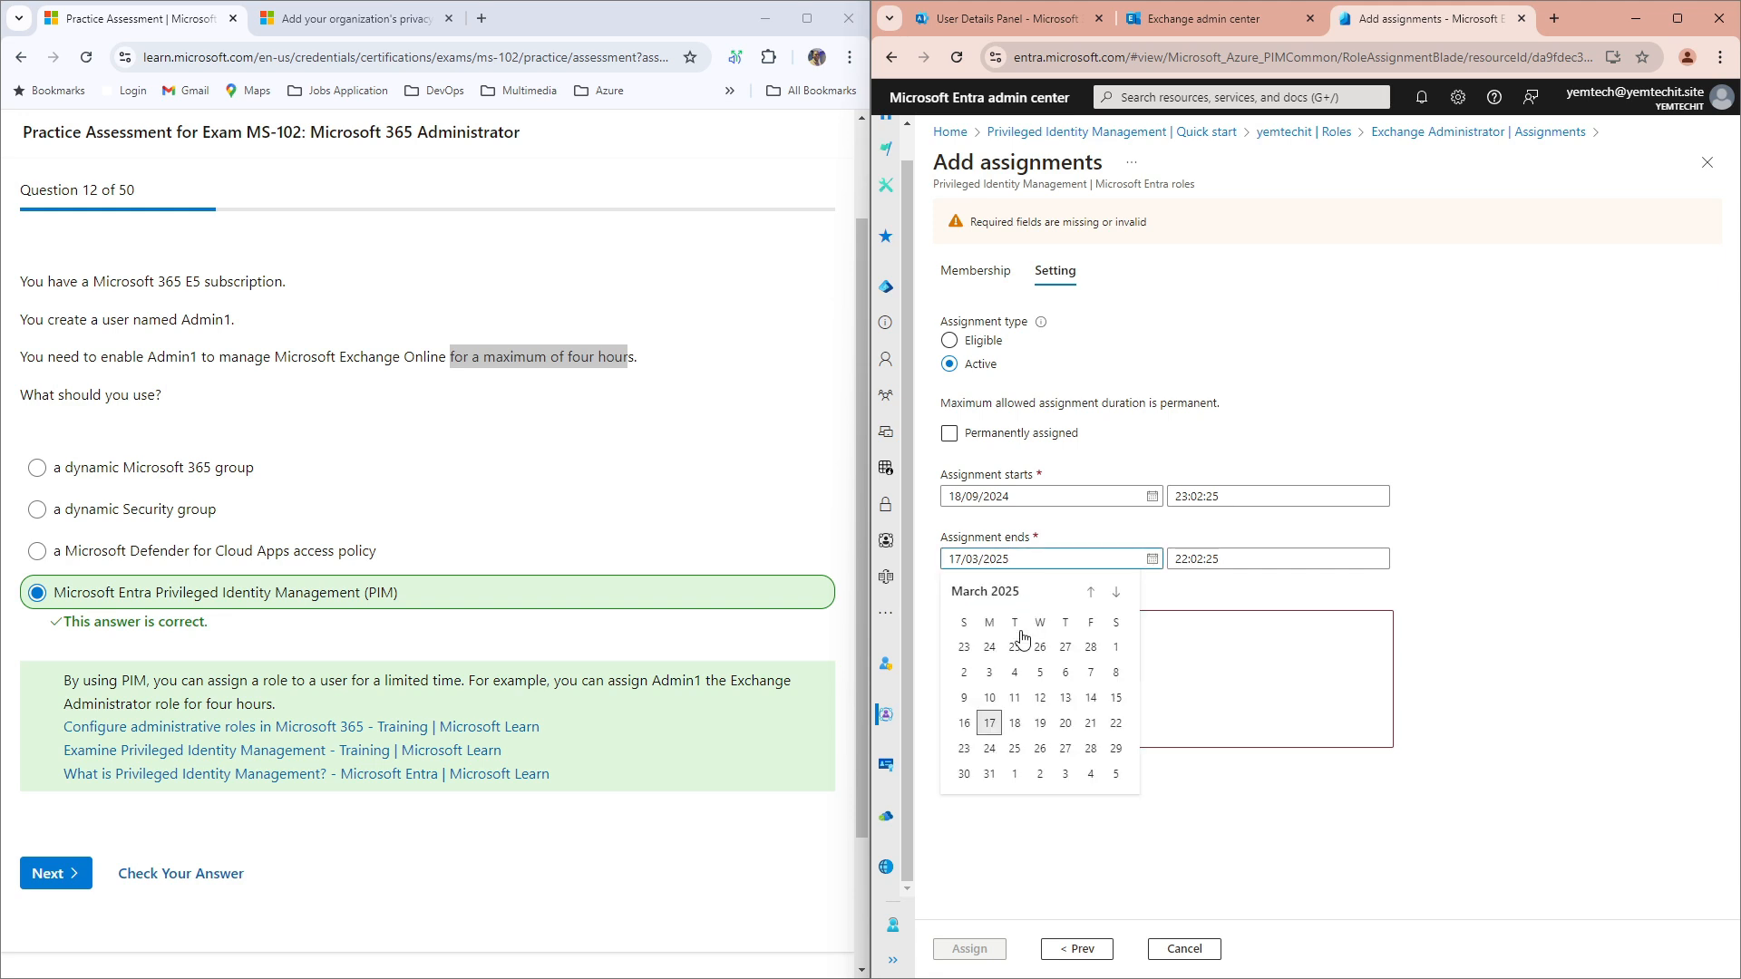
left_click(1116, 592)
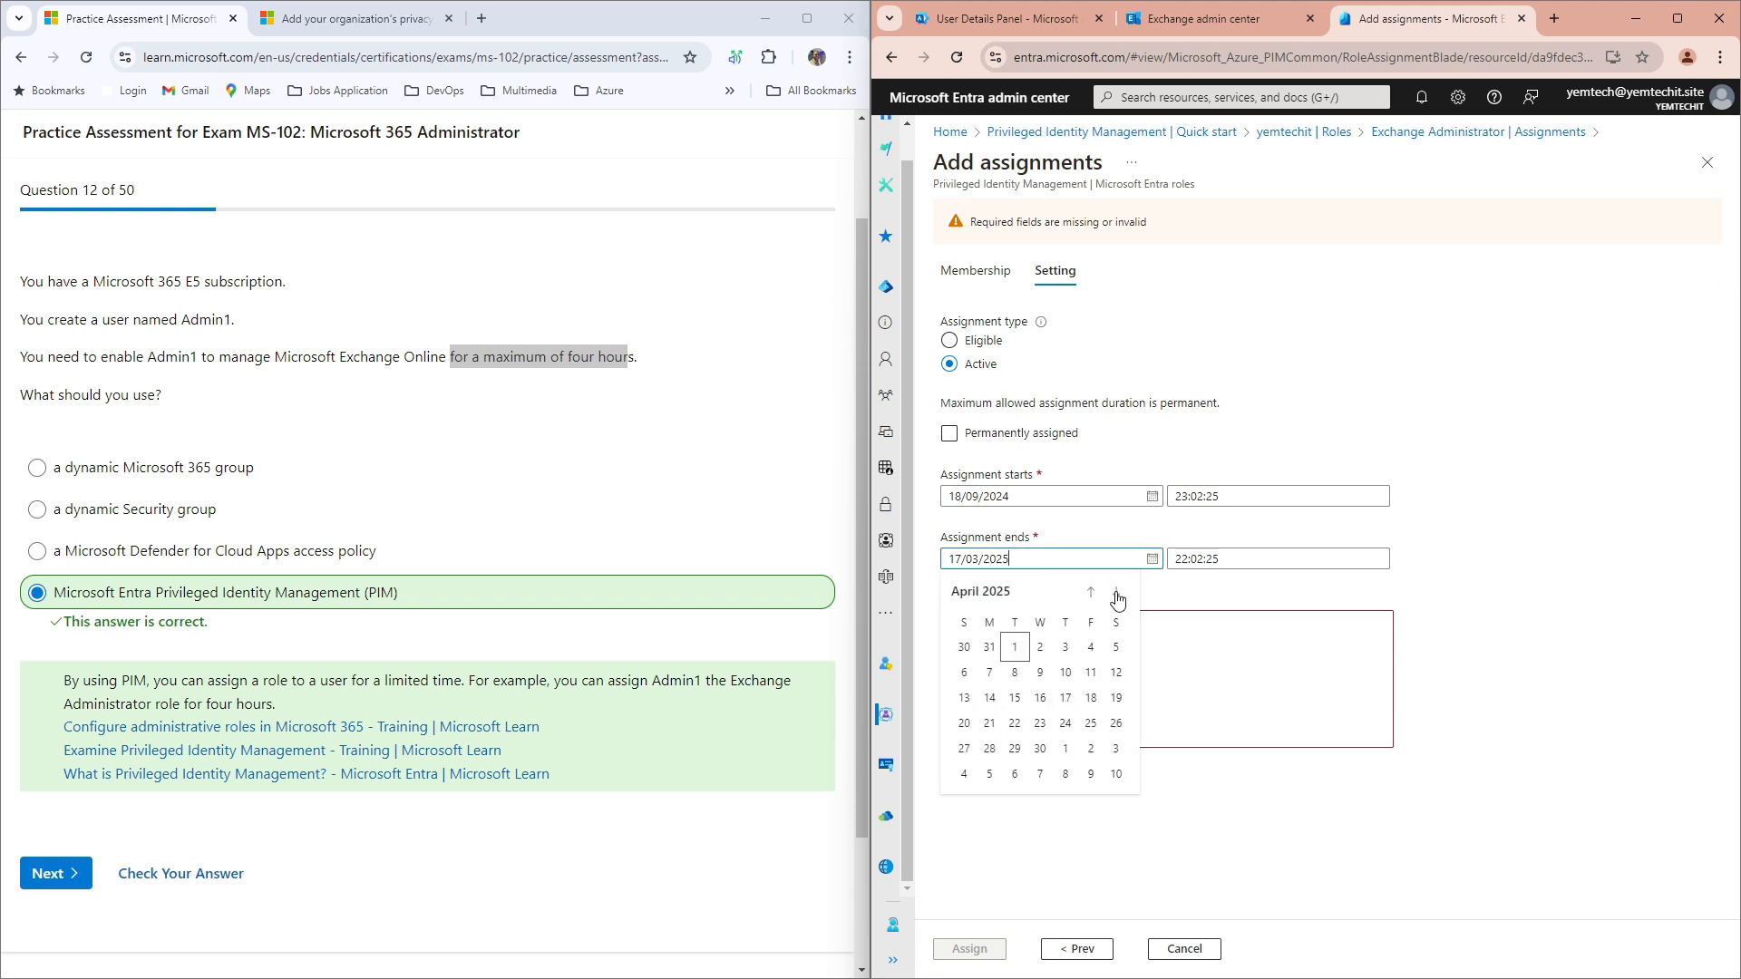
left_click(1117, 592)
left_click(1116, 594)
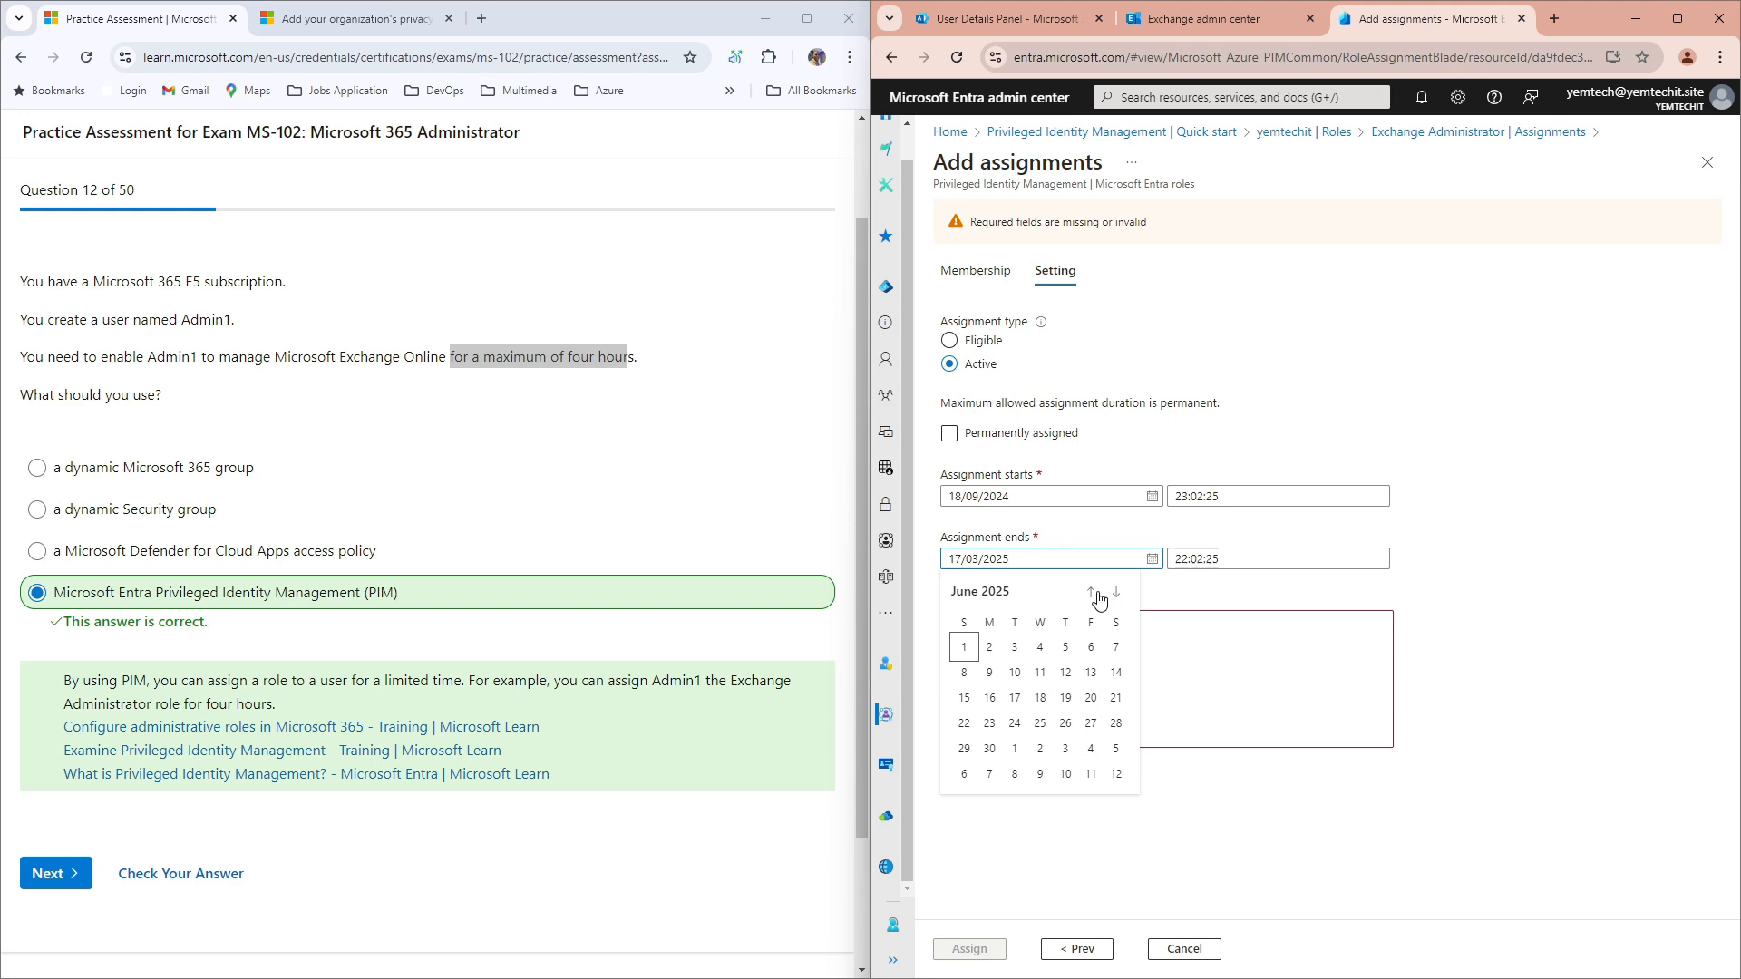
left_click(1093, 595)
left_click(1093, 595)
left_click(1094, 595)
left_click(1093, 595)
left_click(1093, 595)
left_click(1094, 595)
left_click(1094, 595)
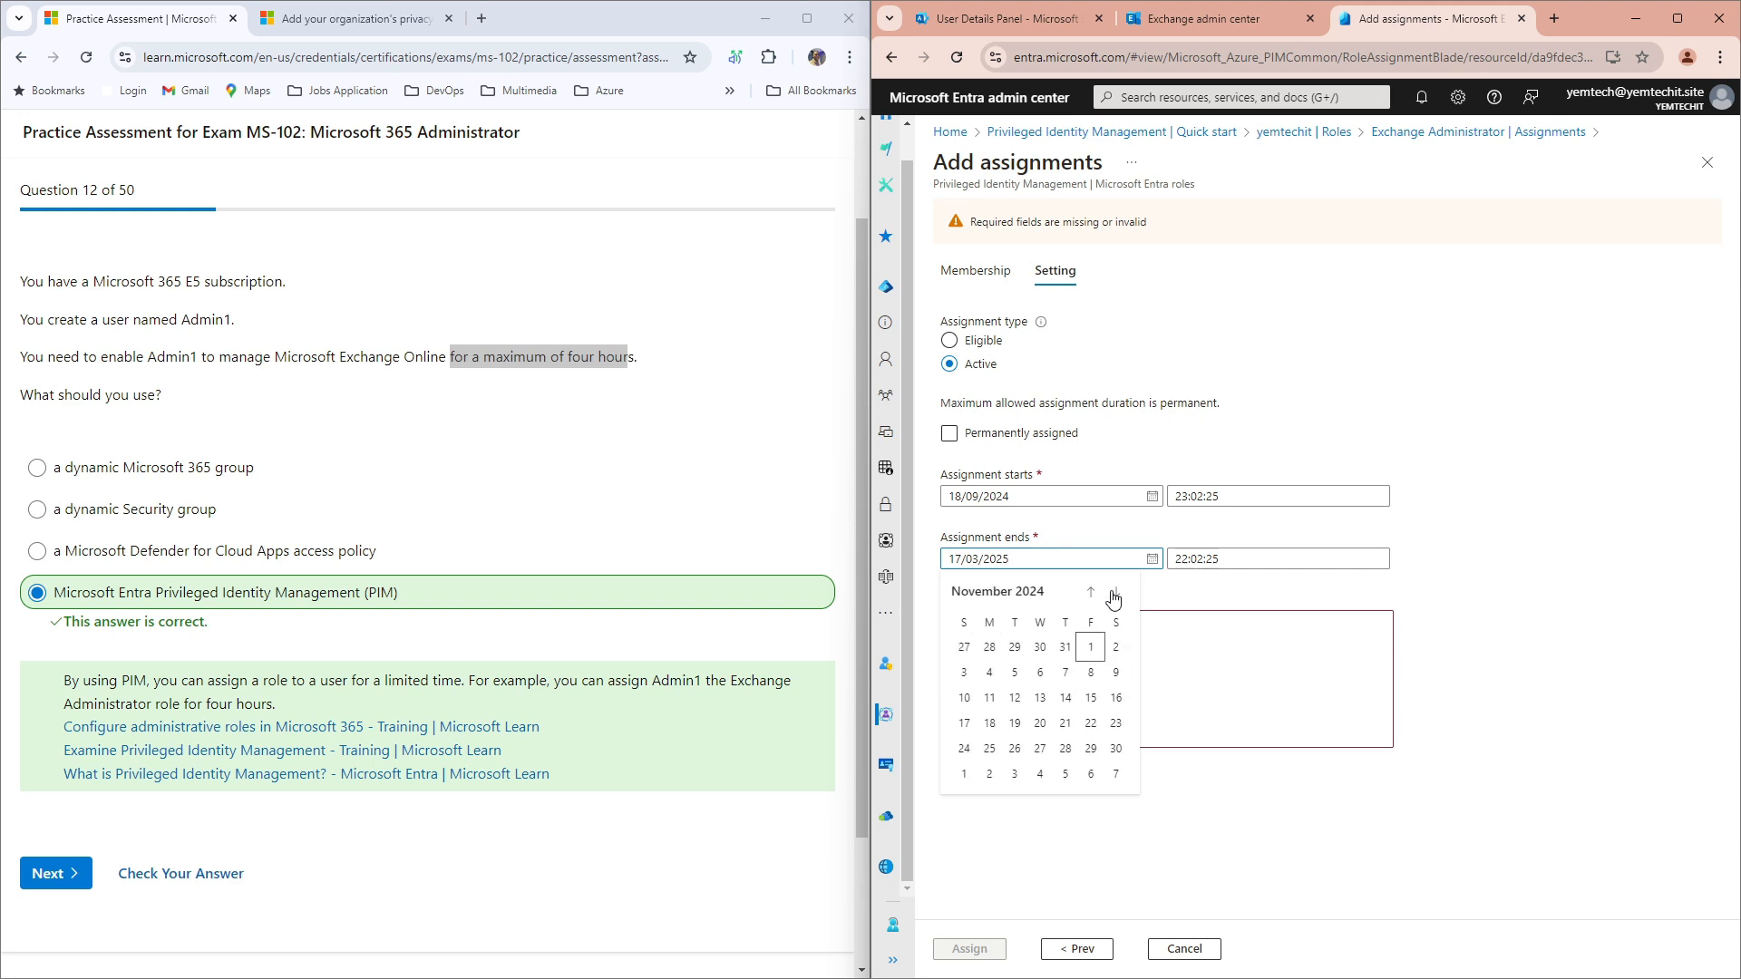
left_click(1118, 596)
left_click(1118, 596)
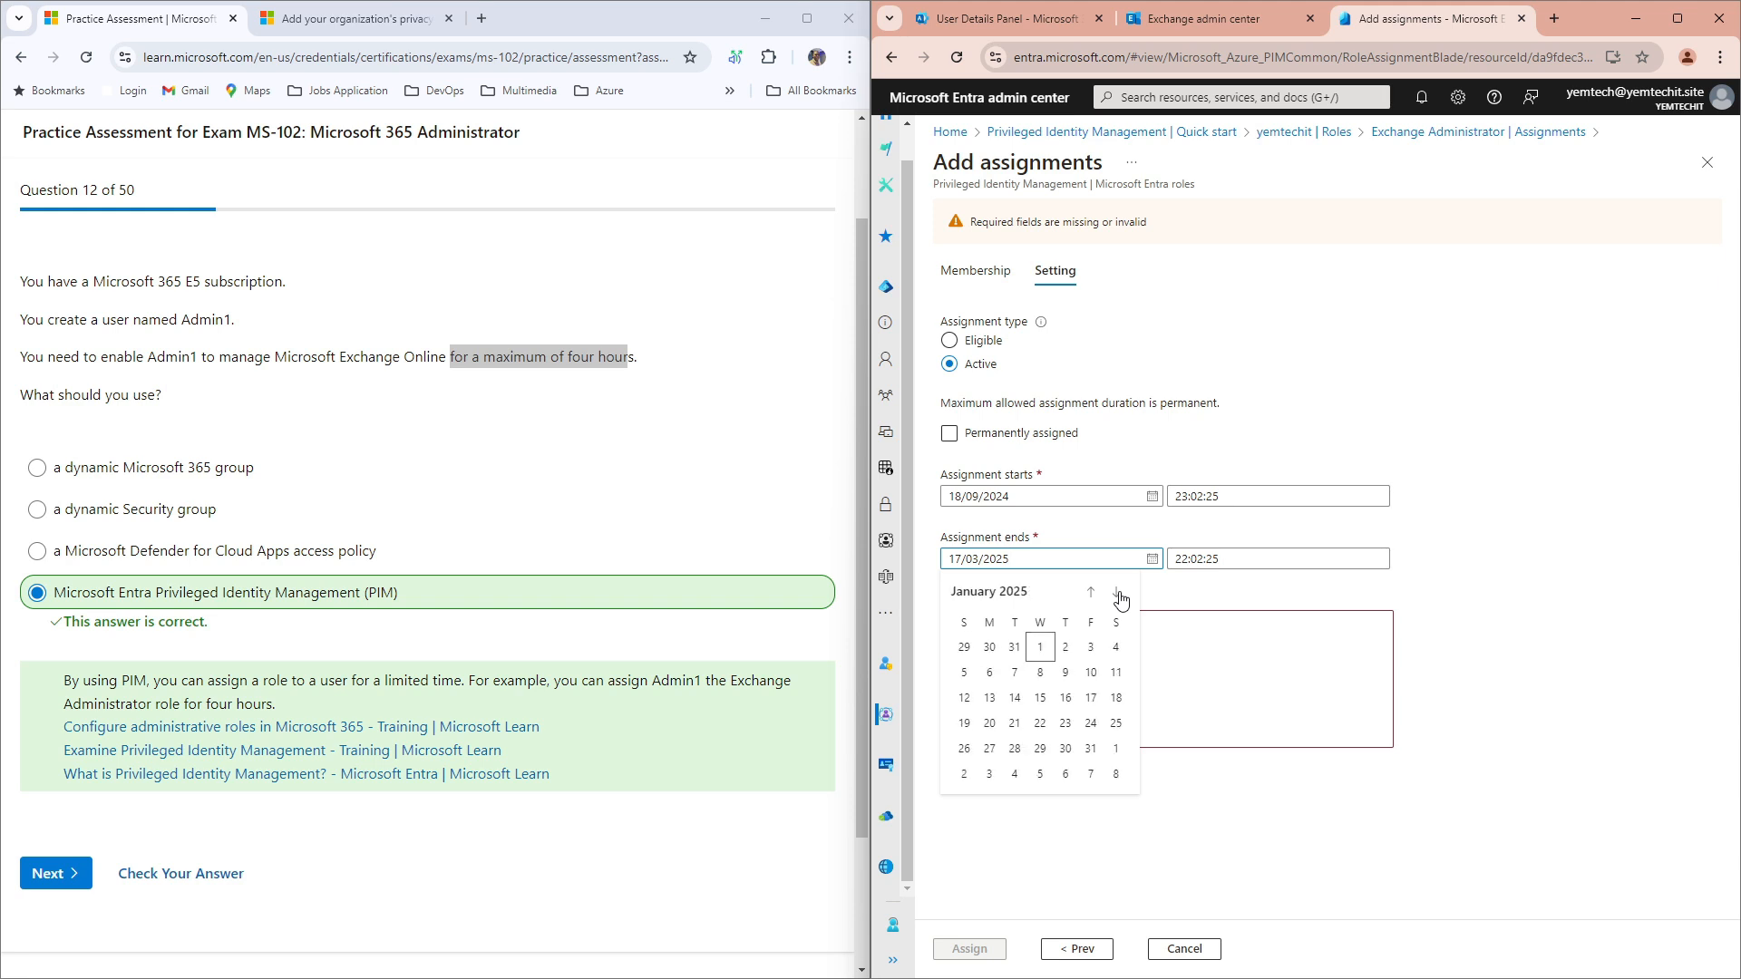
left_click(1094, 596)
left_click(1094, 597)
left_click(1094, 597)
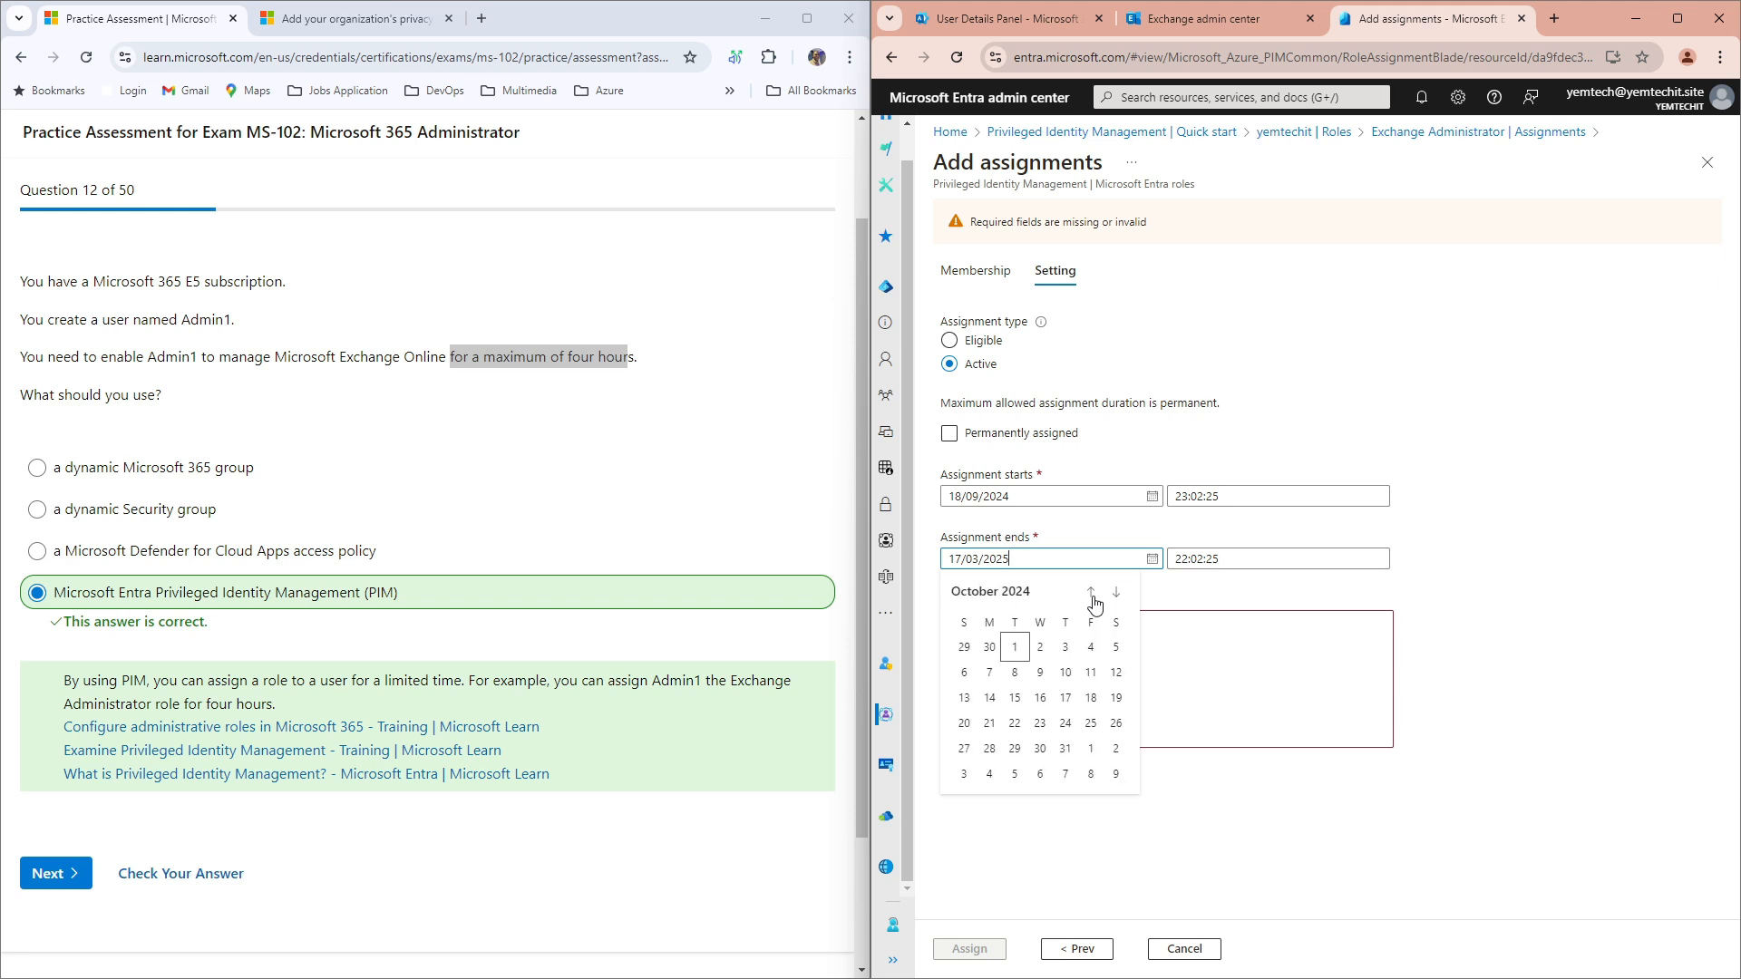
left_click(1093, 597)
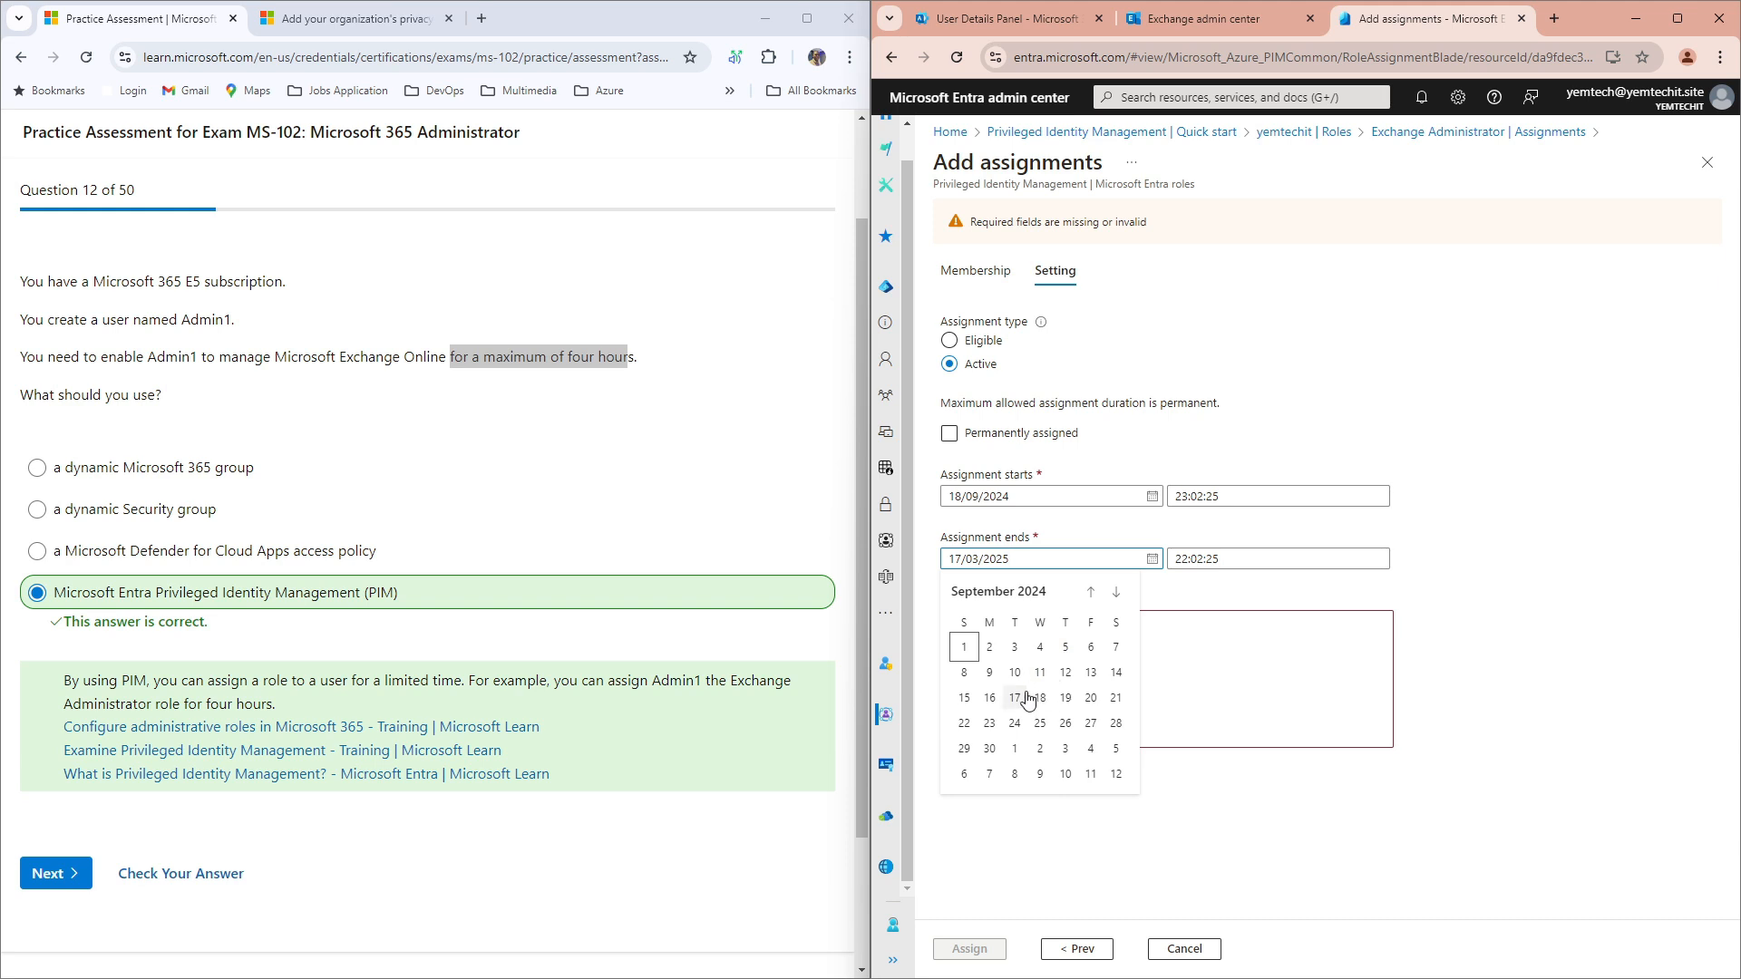
left_click(1066, 699)
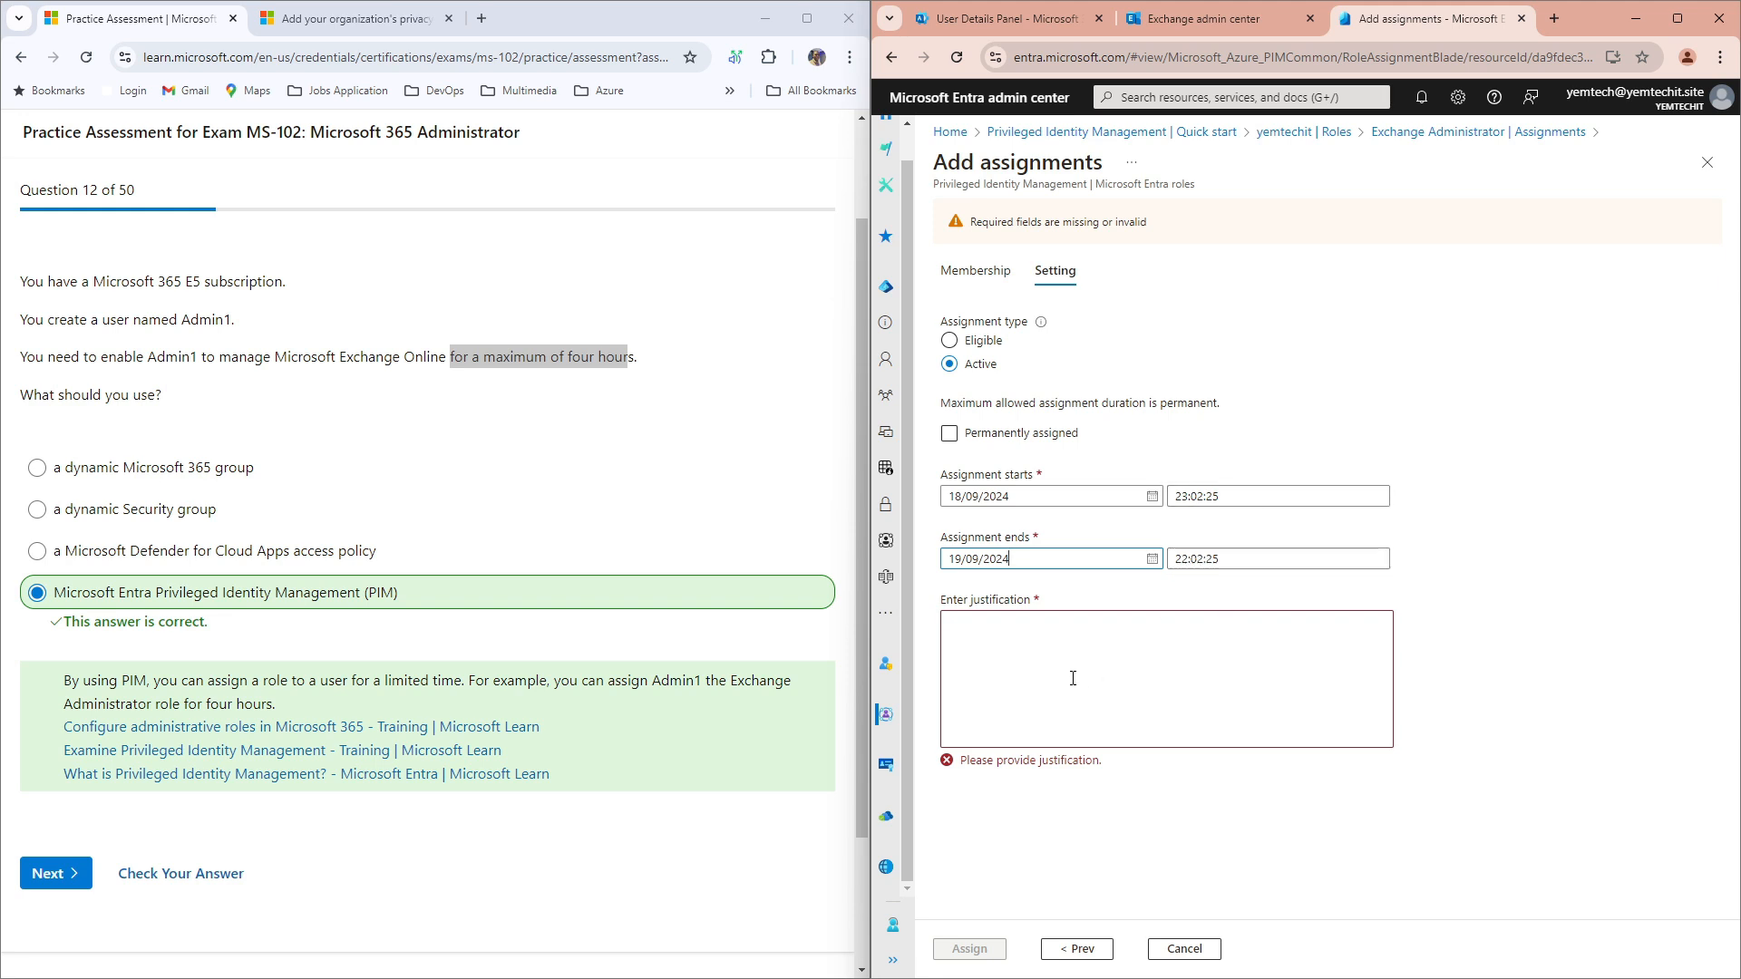
Step: Enter 'To support users' as the assignment justification
left_click(1032, 660)
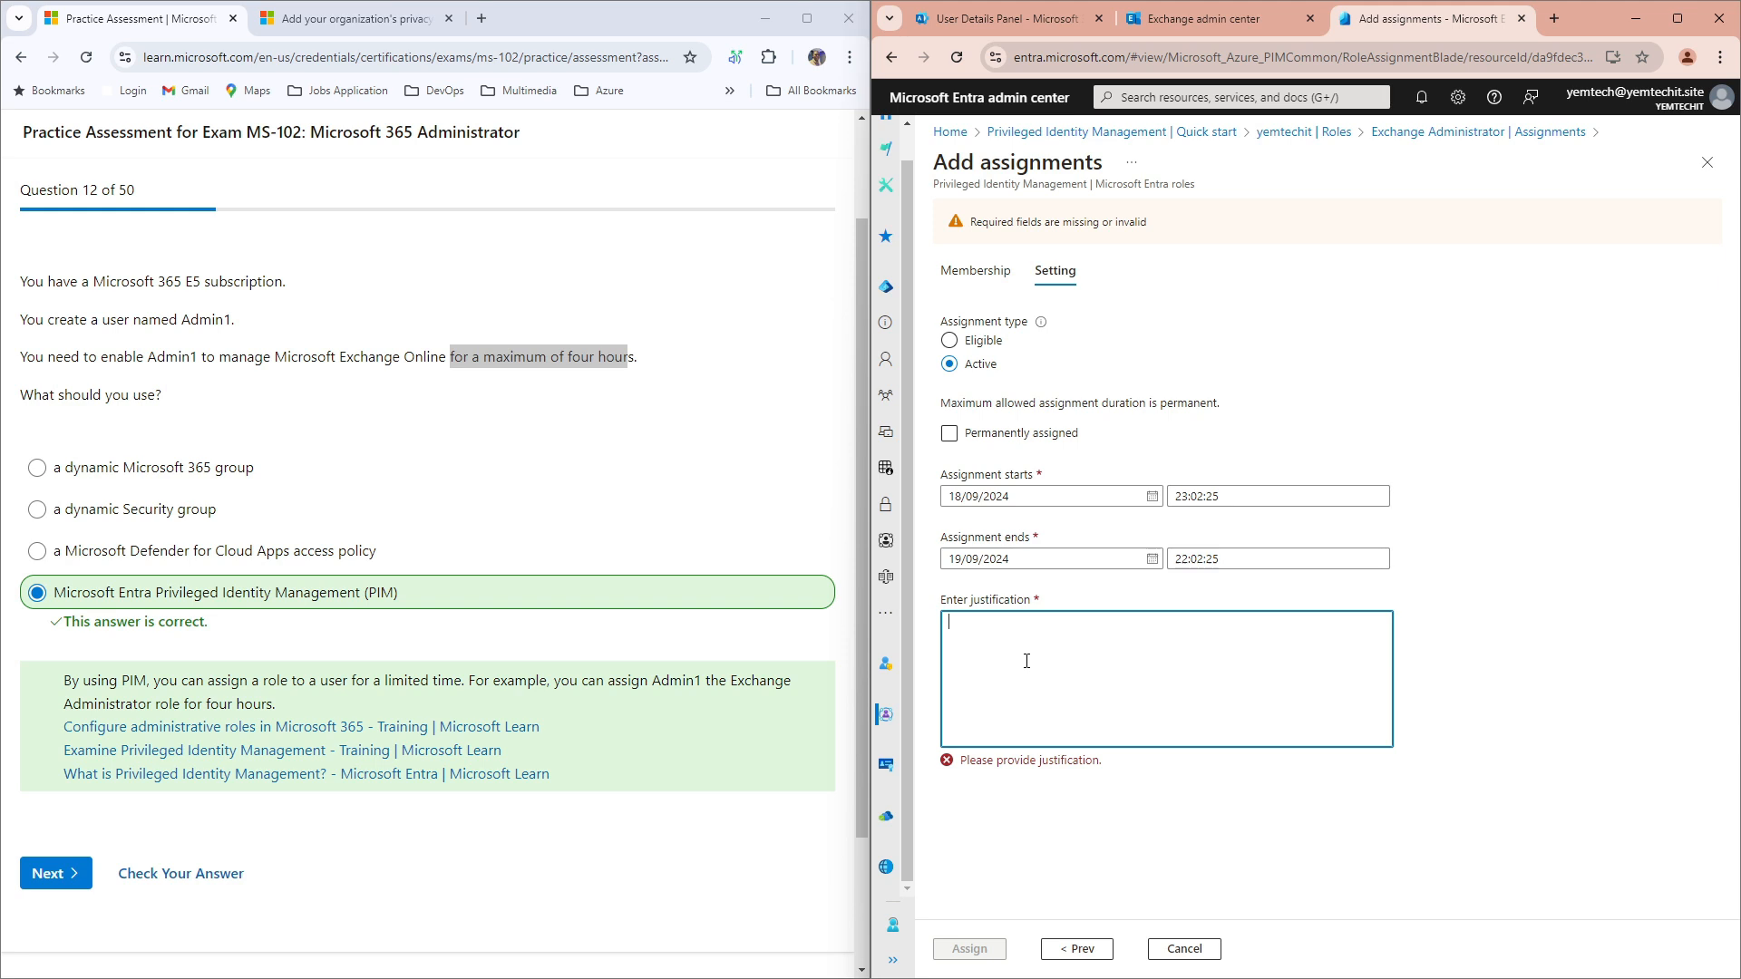
type("S")
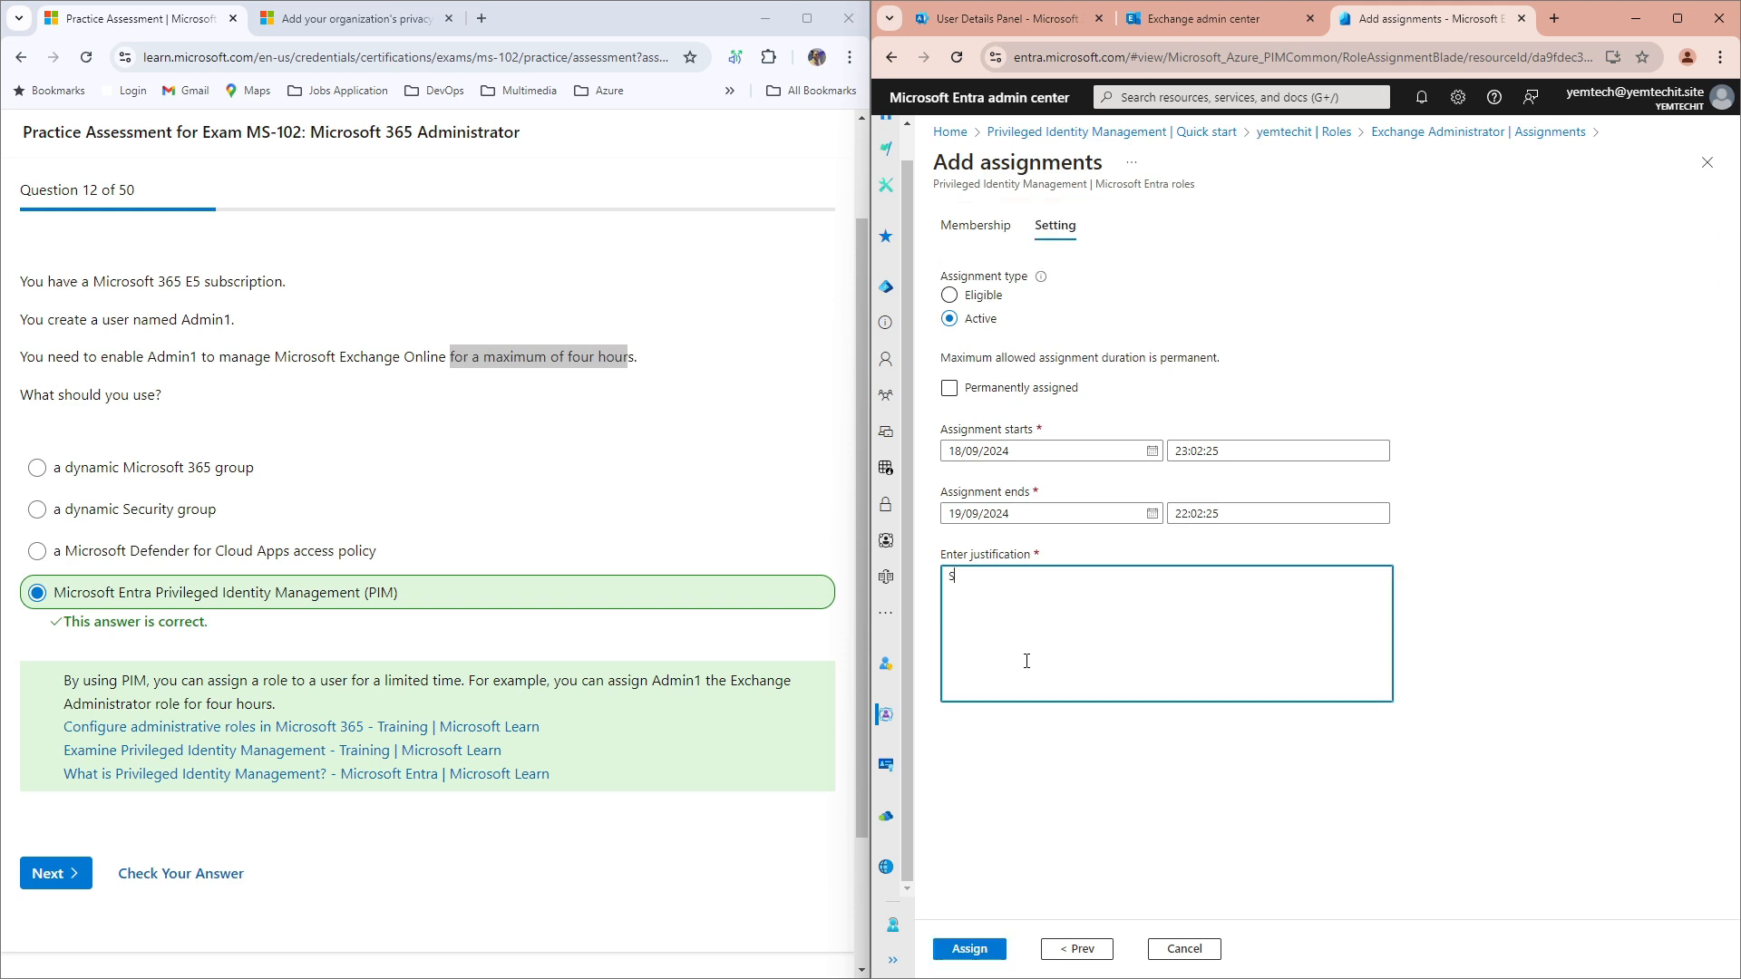
key("BackSpace")
type("To support users")
Step: Assign the Exchange Administrator role to Admin 1 and dismiss the success notification
left_click(971, 950)
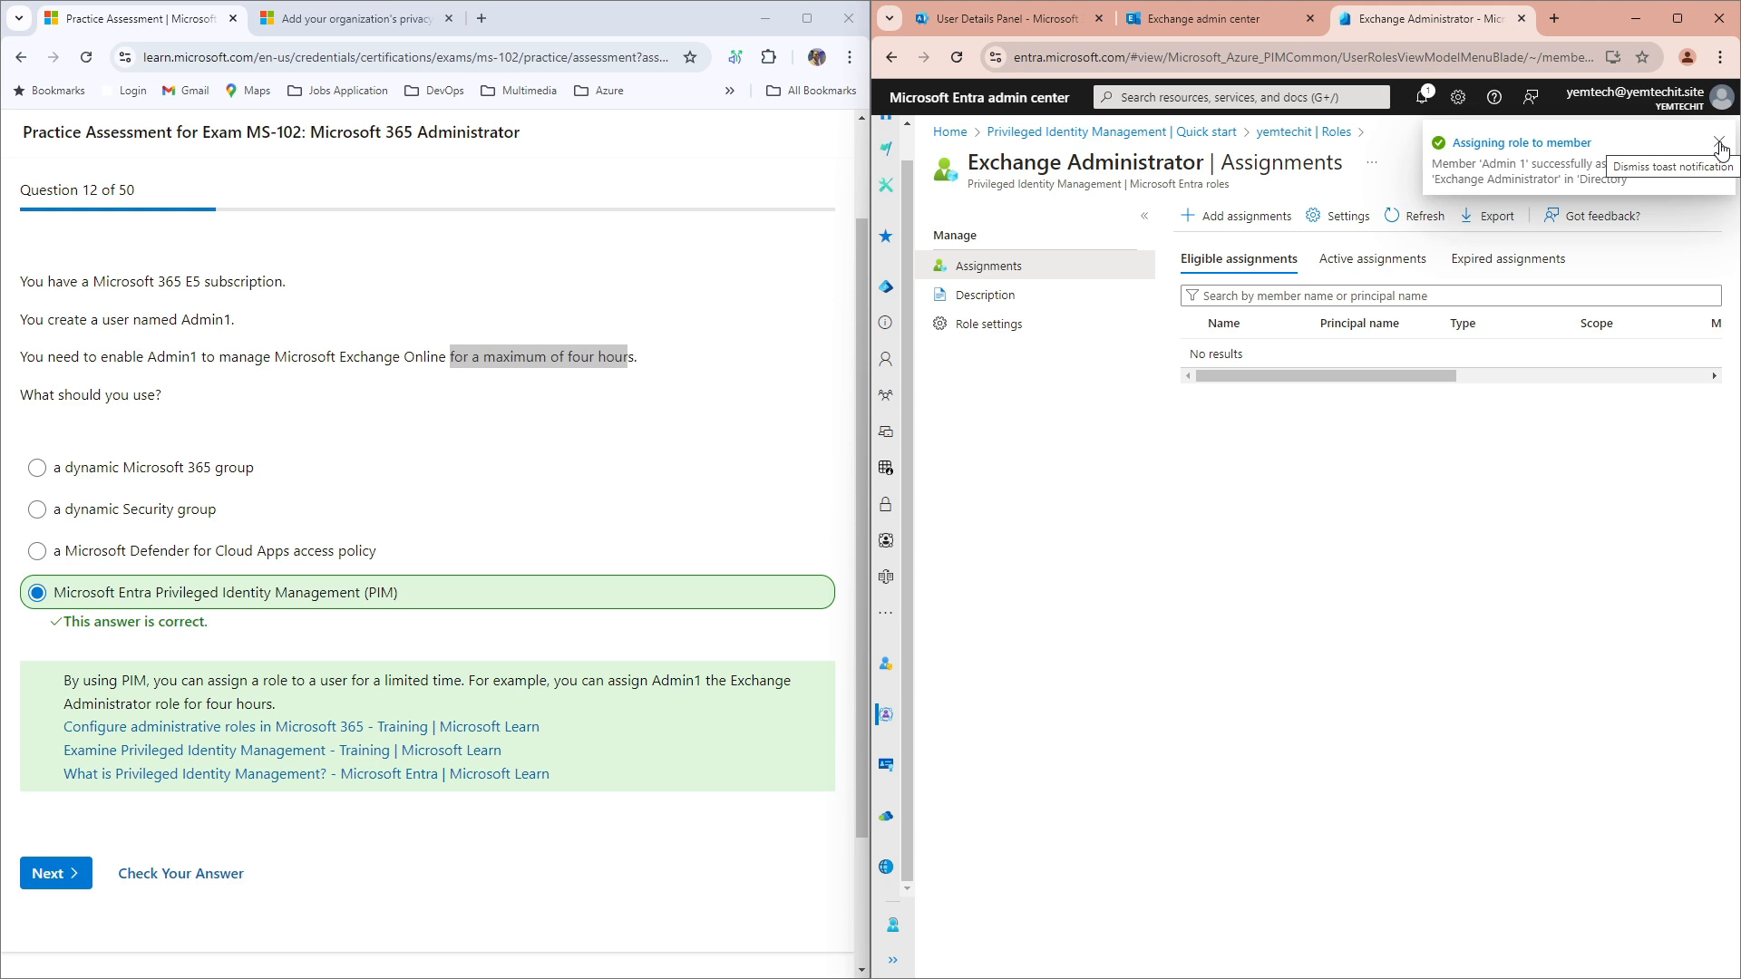
left_click(1720, 145)
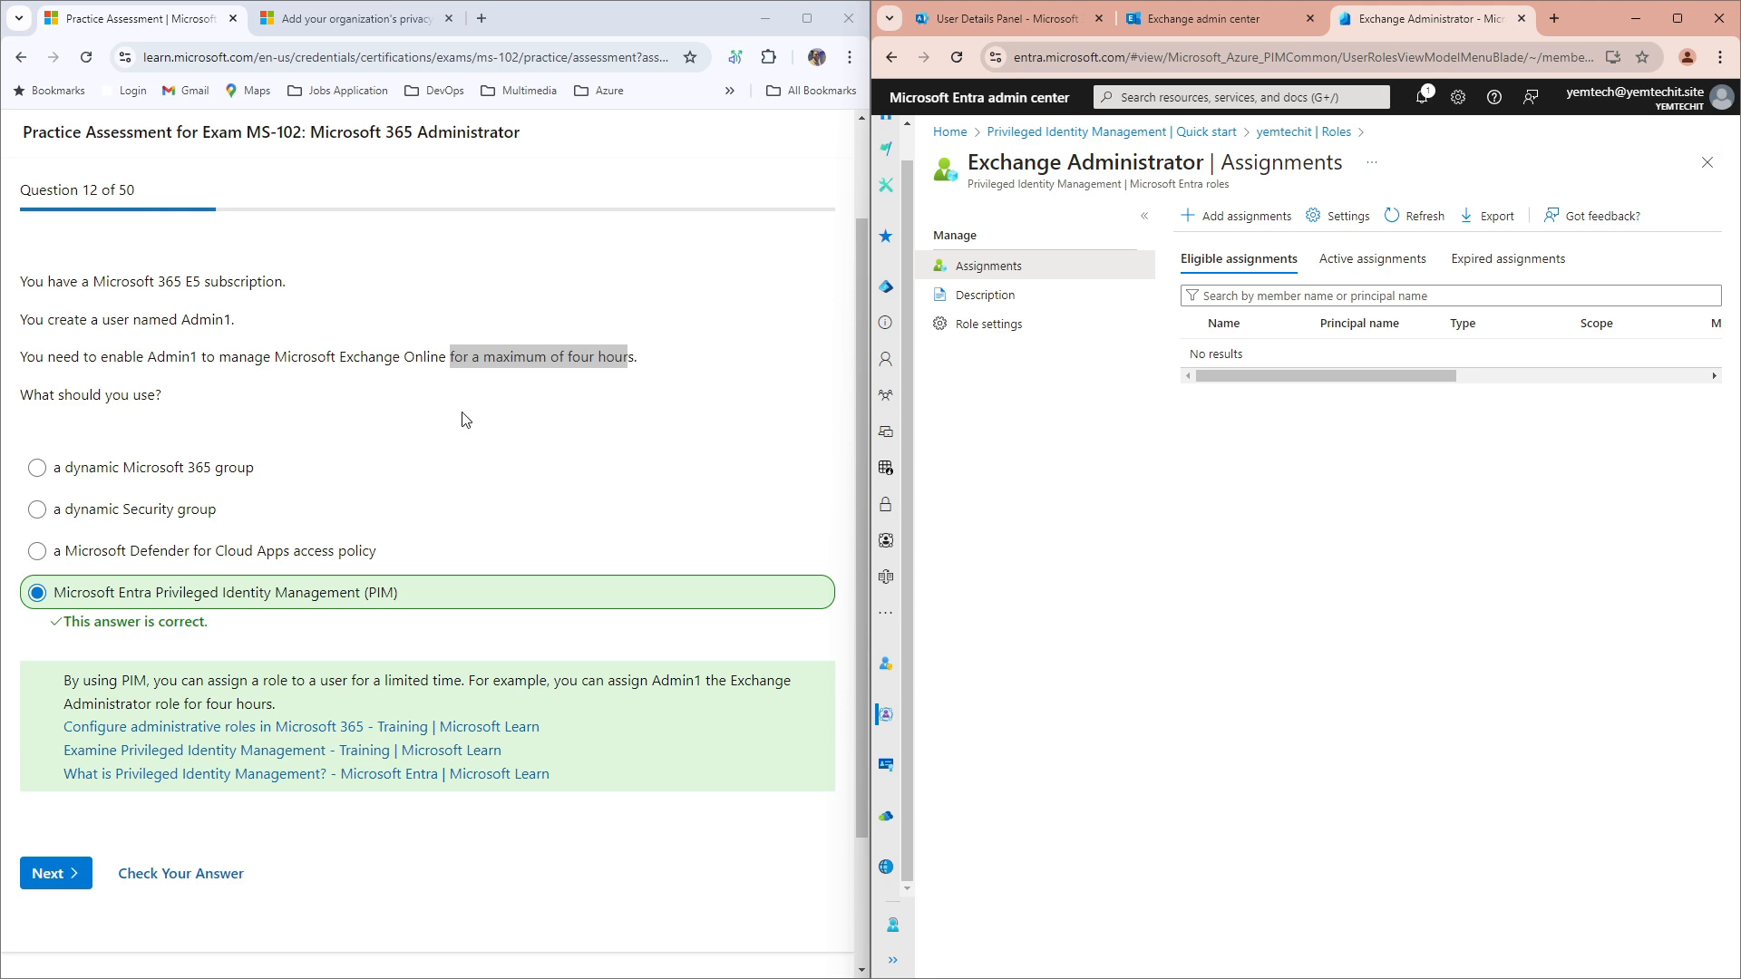
Step: Refresh and view Active assignments, checking Admin 1's start and end times
left_click(1387, 232)
left_click(1357, 262)
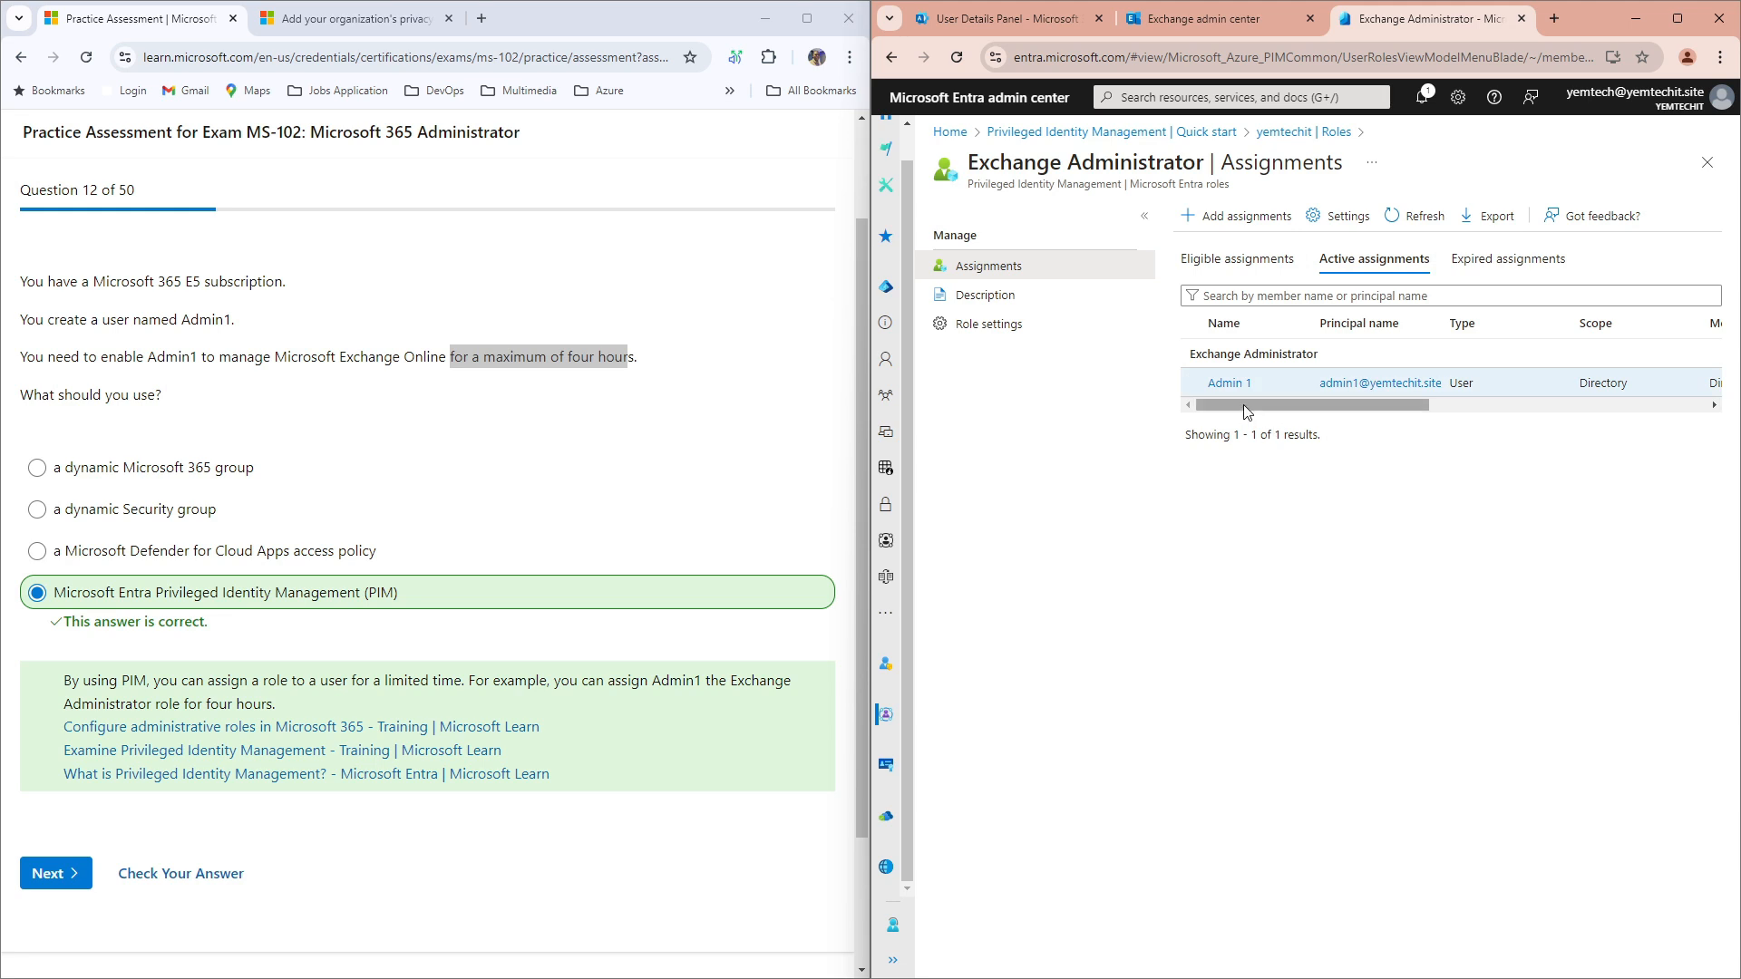
left_click_drag(1222, 403, 1567, 389)
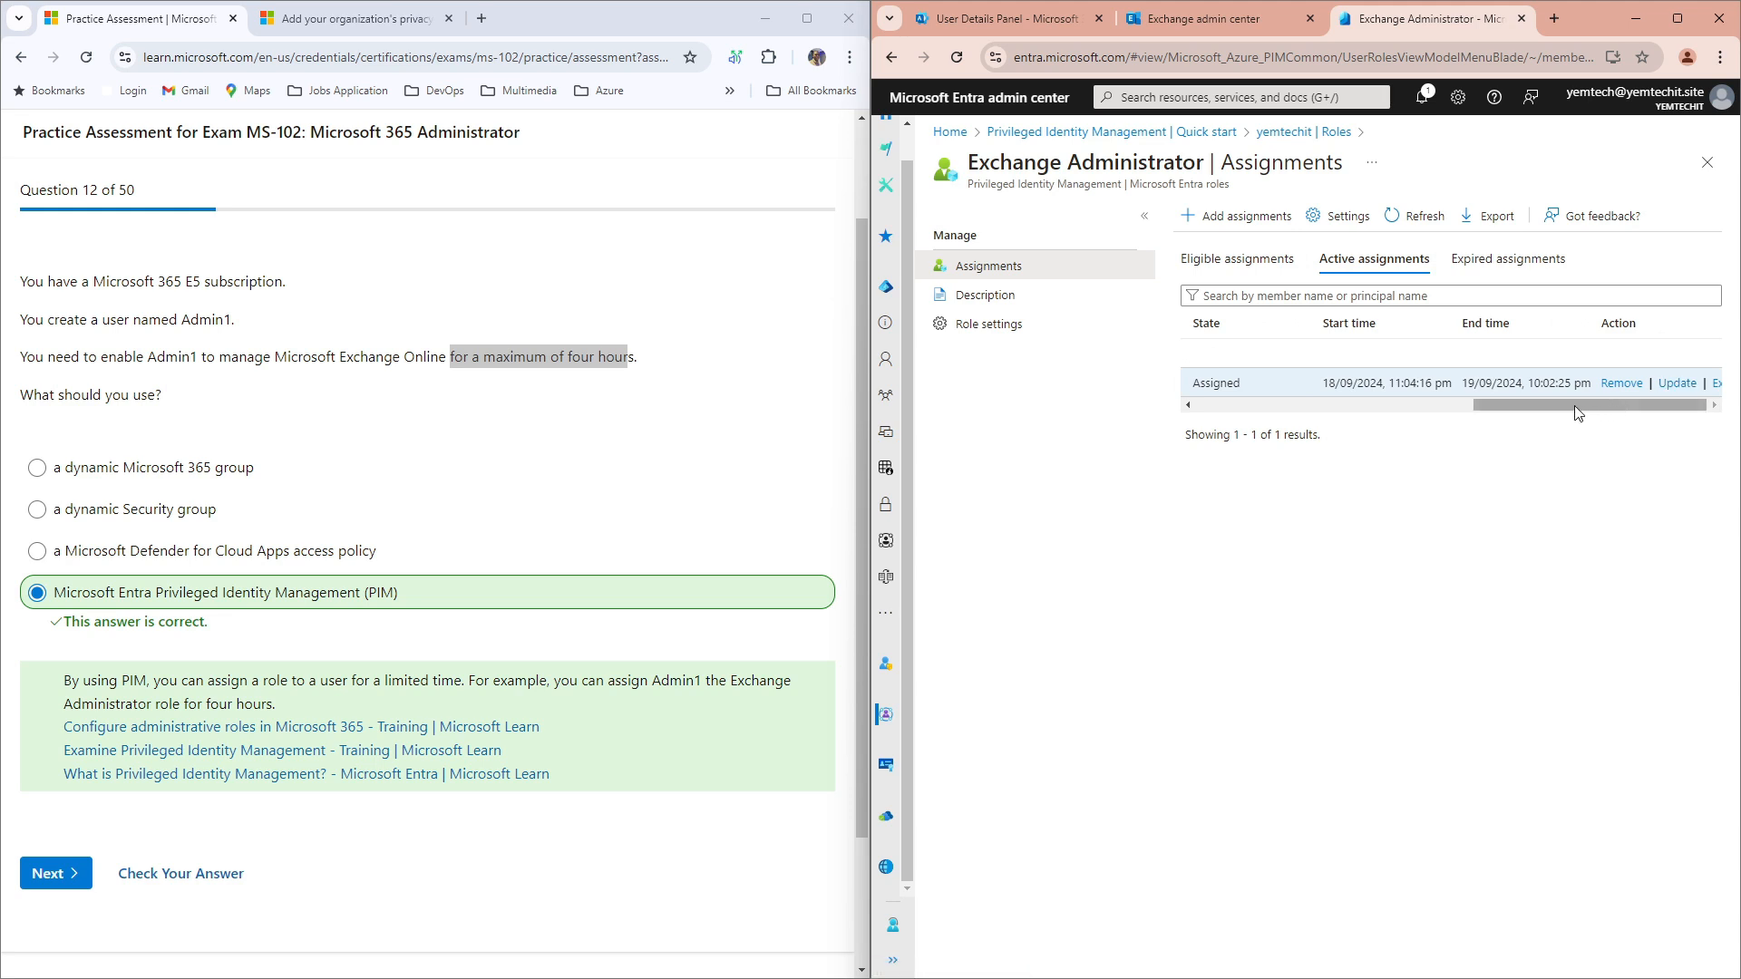
left_click_drag(1574, 406, 1282, 406)
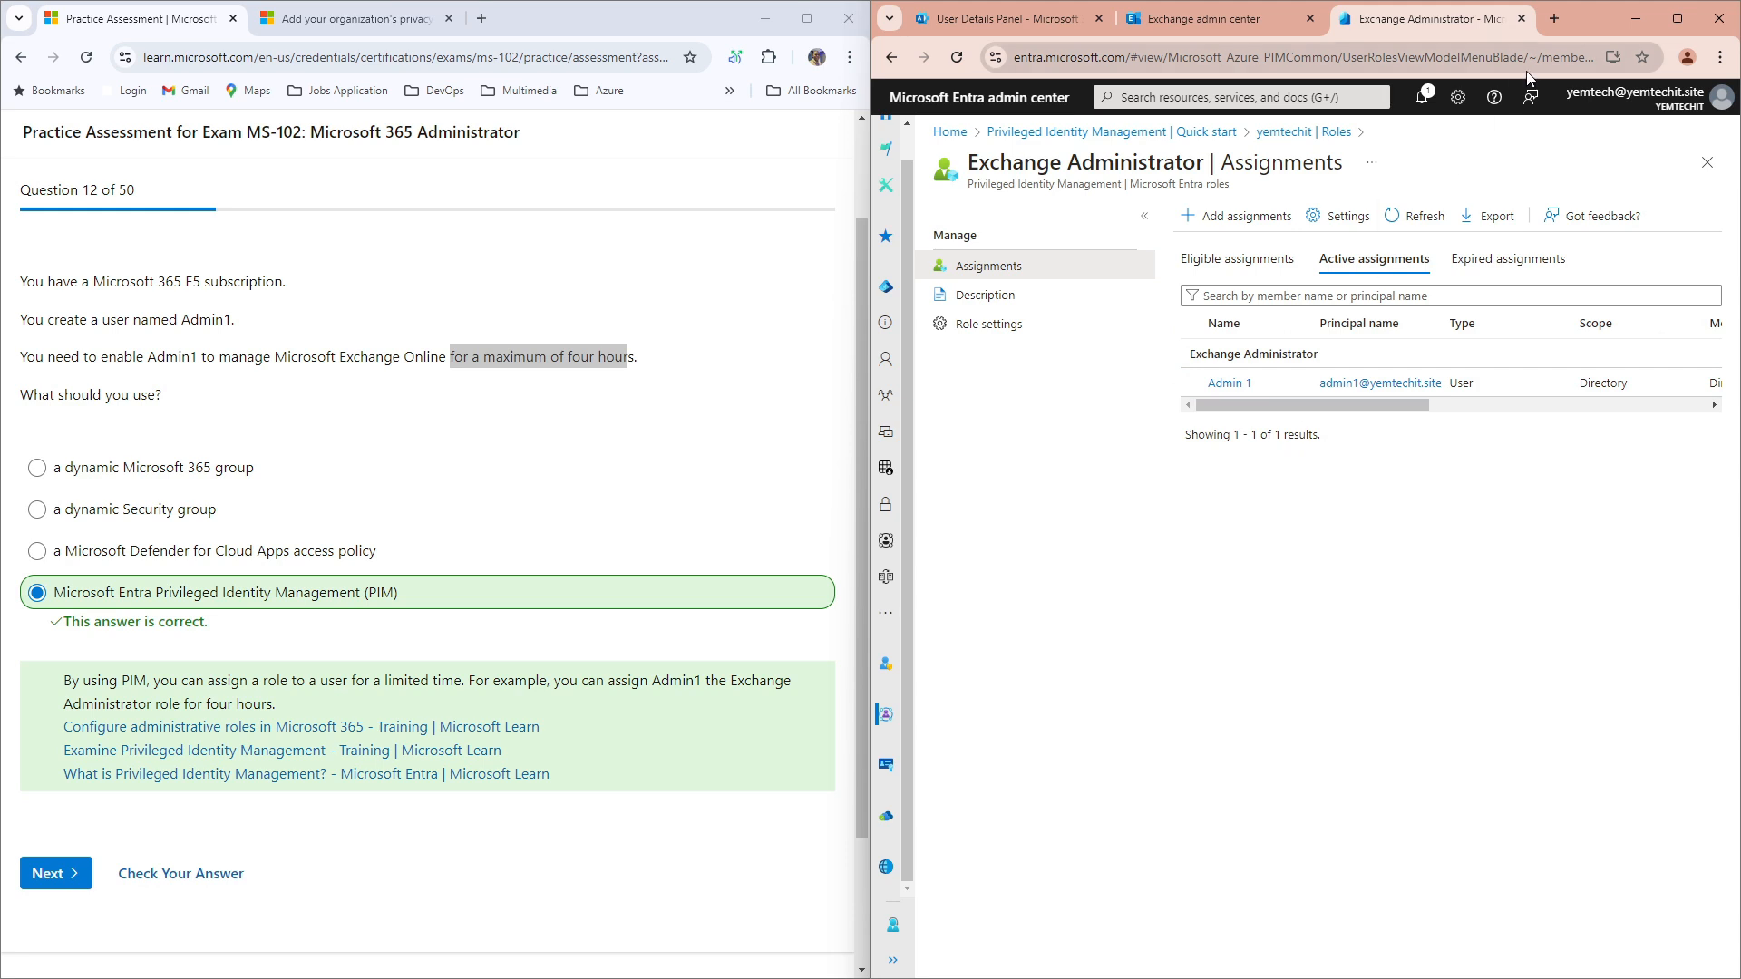
left_click(1719, 56)
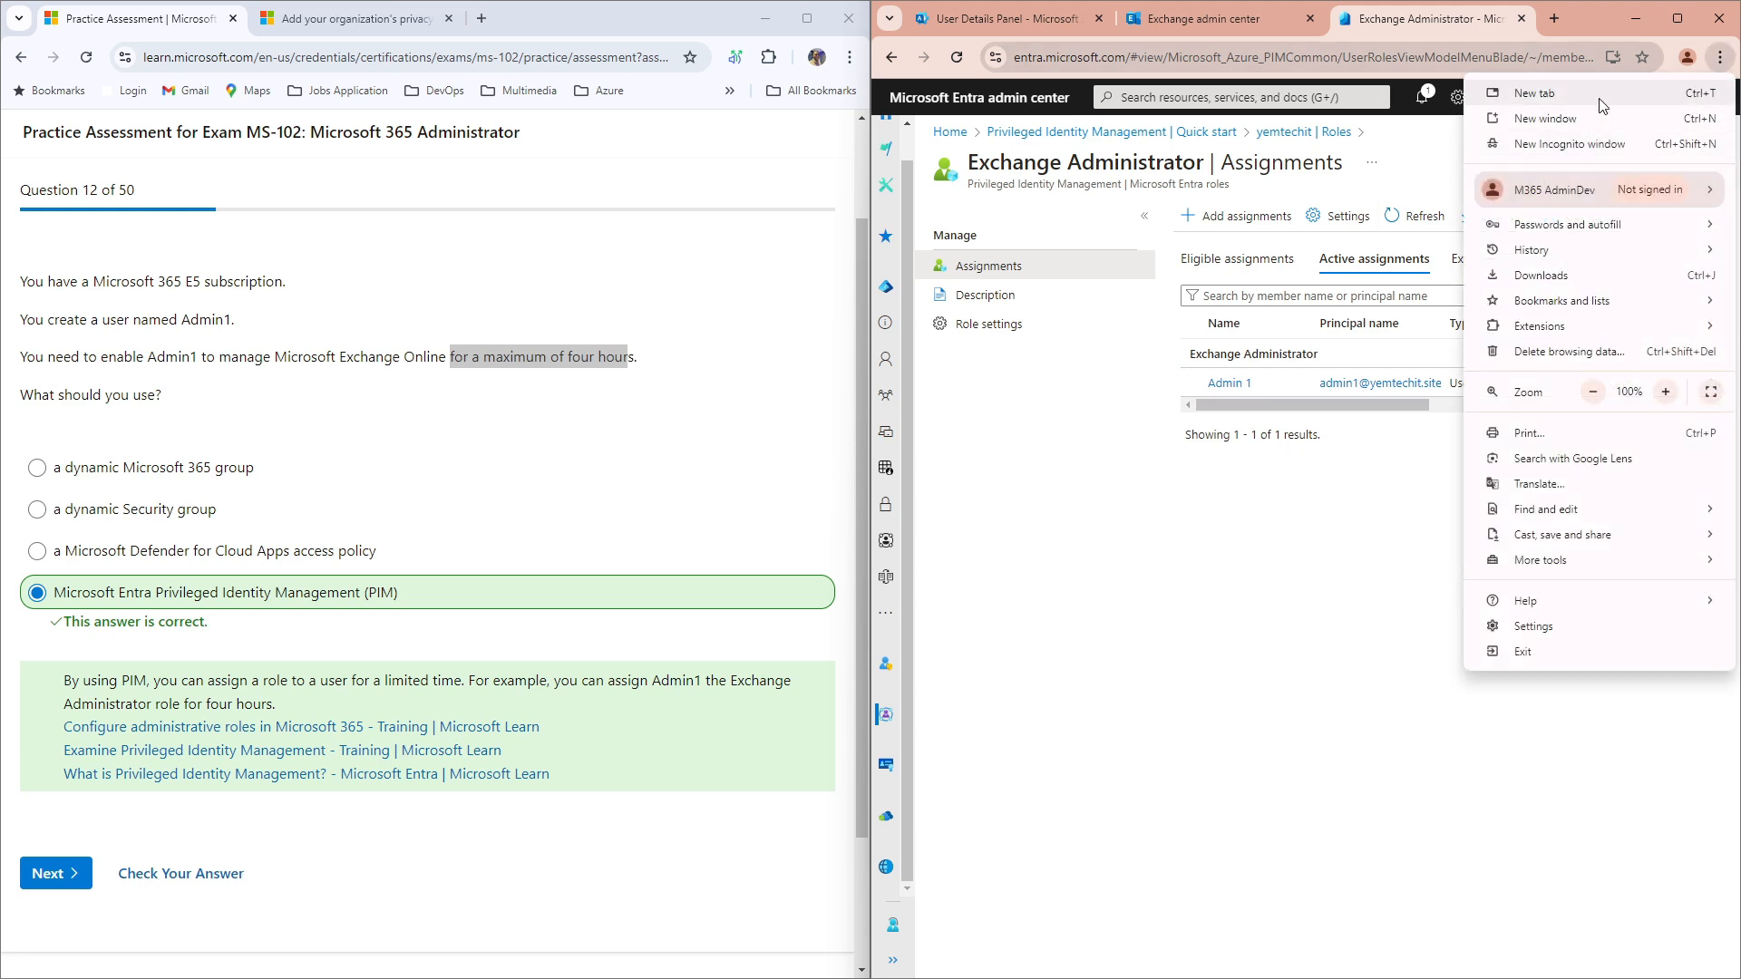
left_click(1587, 13)
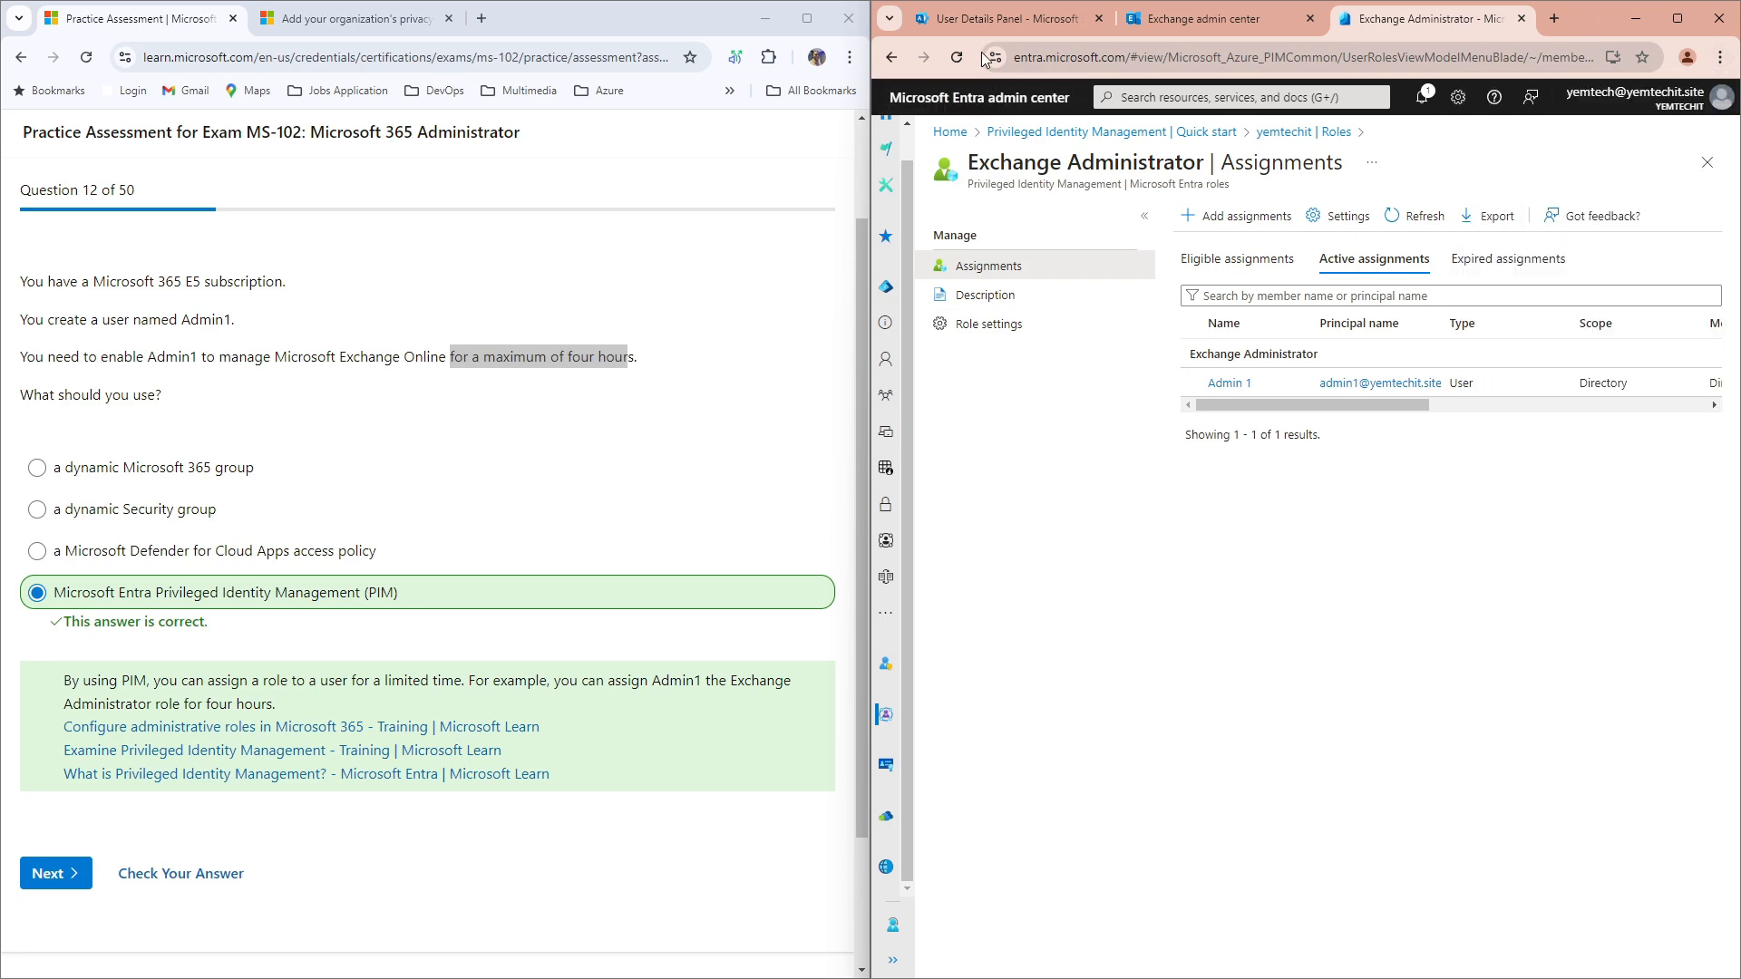
Step: Open Admin 1's details from Active users and highlight the Exchange Administrator role entry
left_click(964, 23)
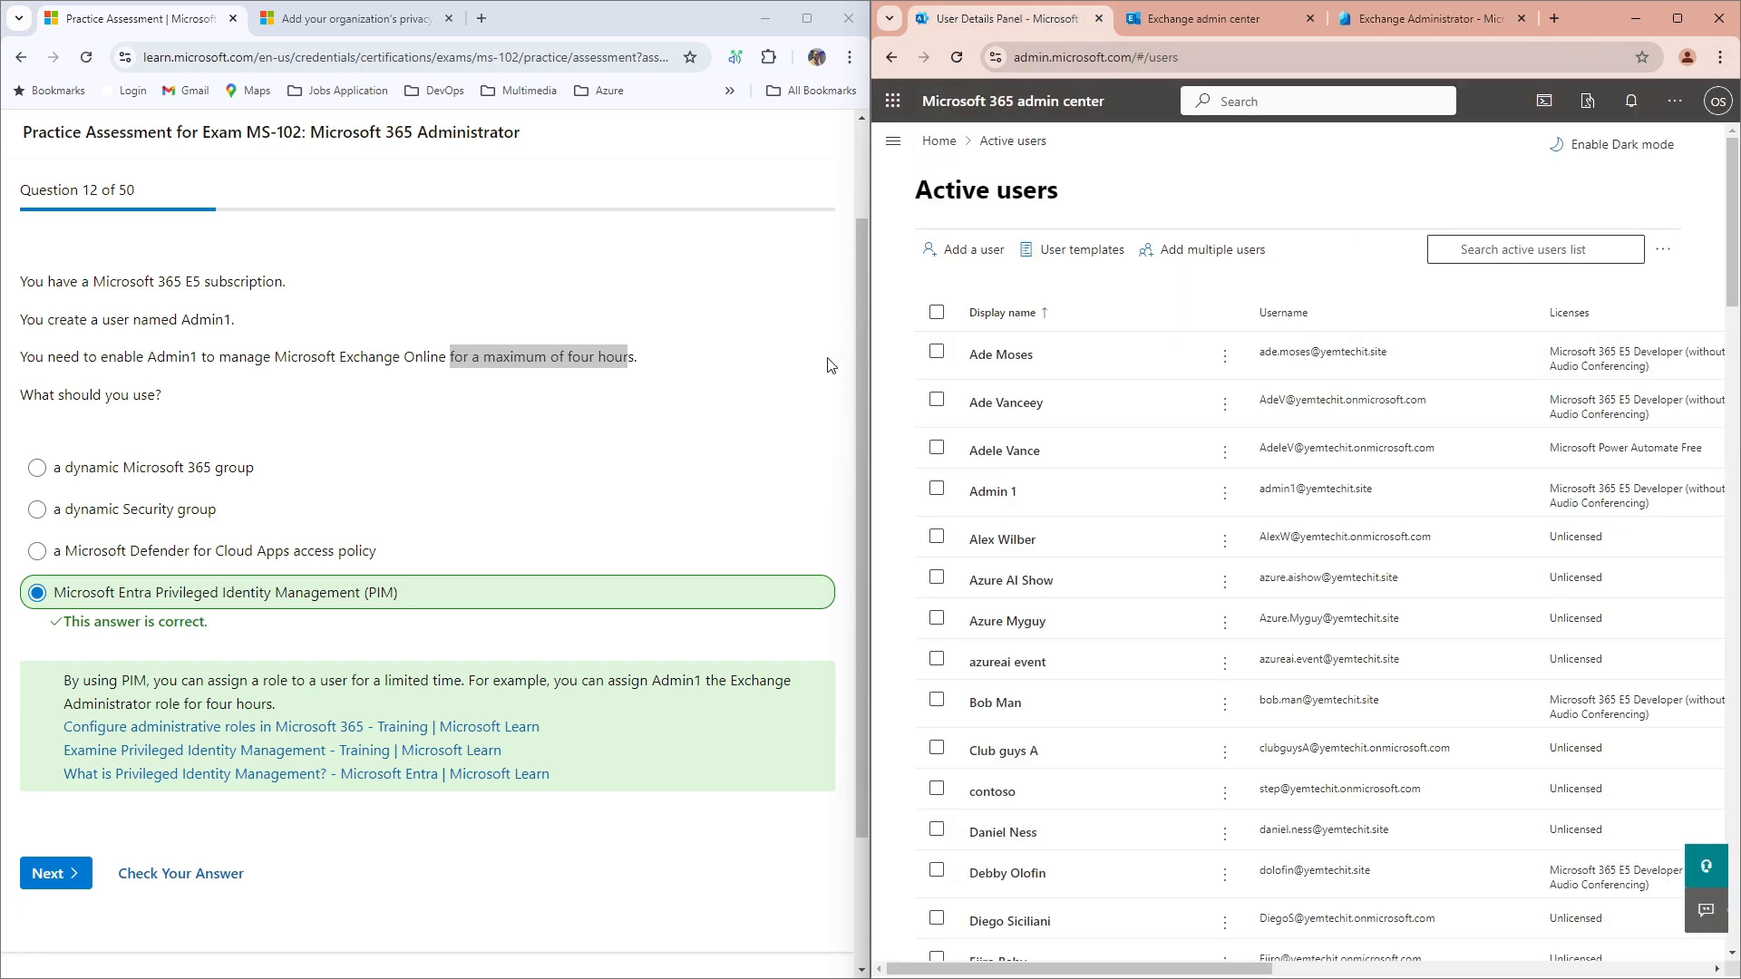
left_click(992, 491)
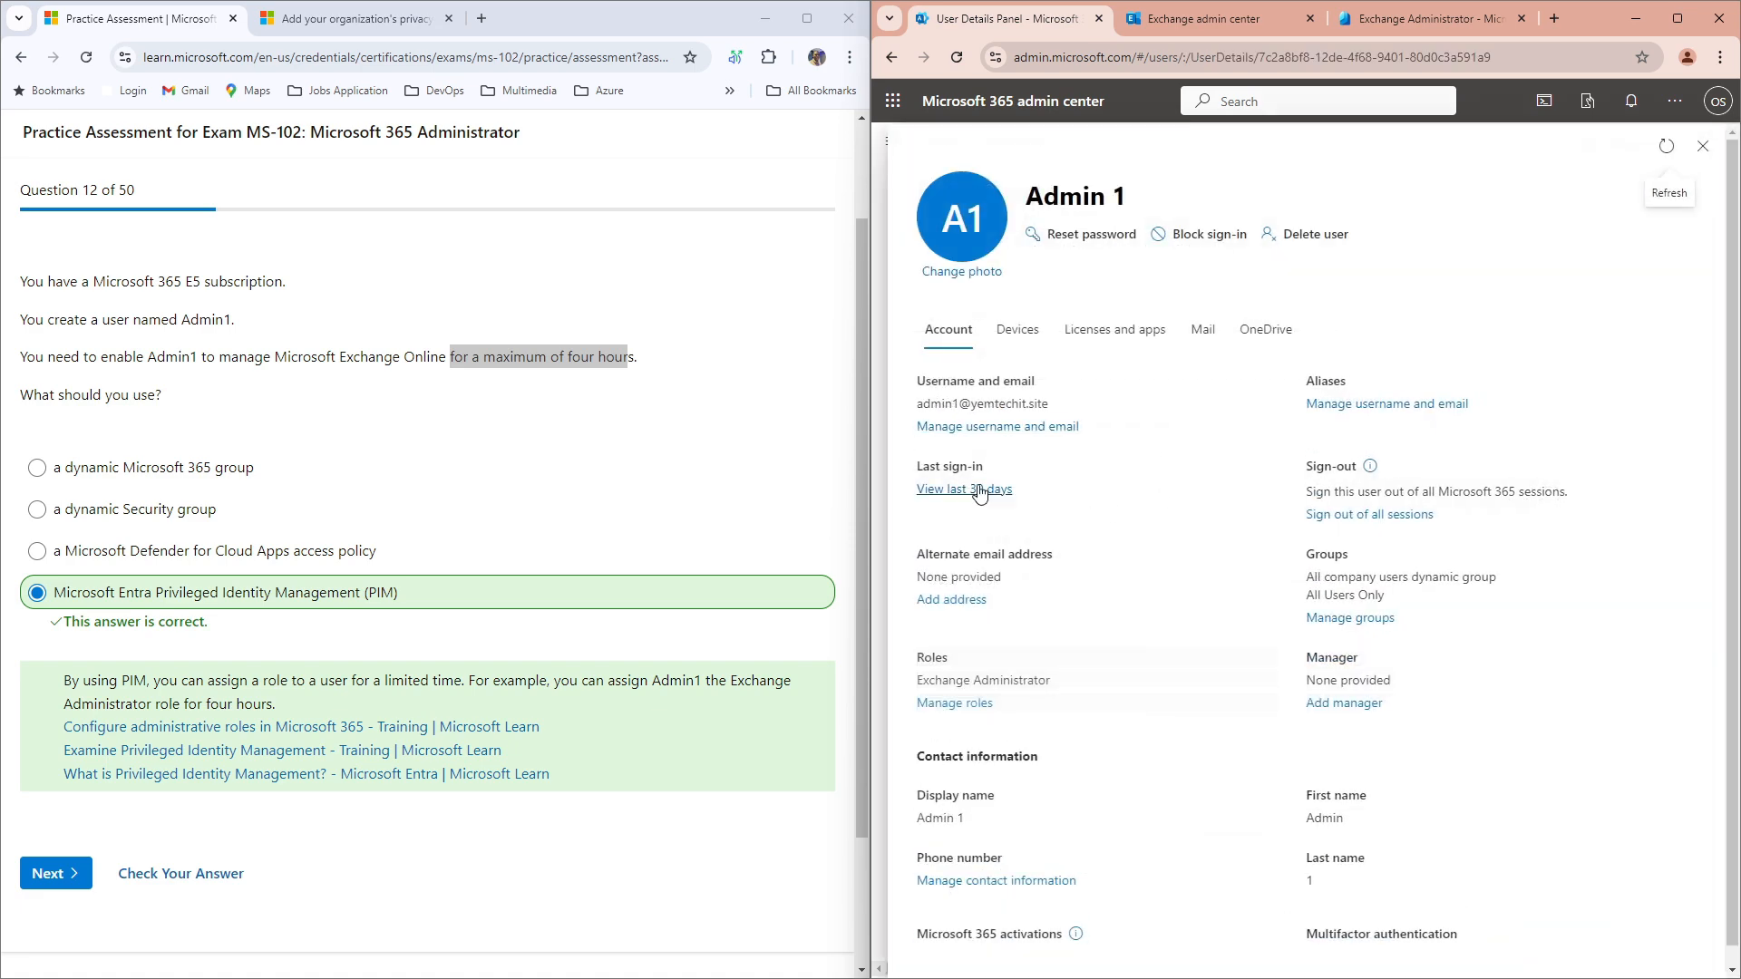
double_click(933, 664)
mouse_move(1052, 682)
left_mouse_down()
mouse_move(919, 686)
mouse_move(917, 656)
mouse_move(1060, 682)
left_mouse_up()
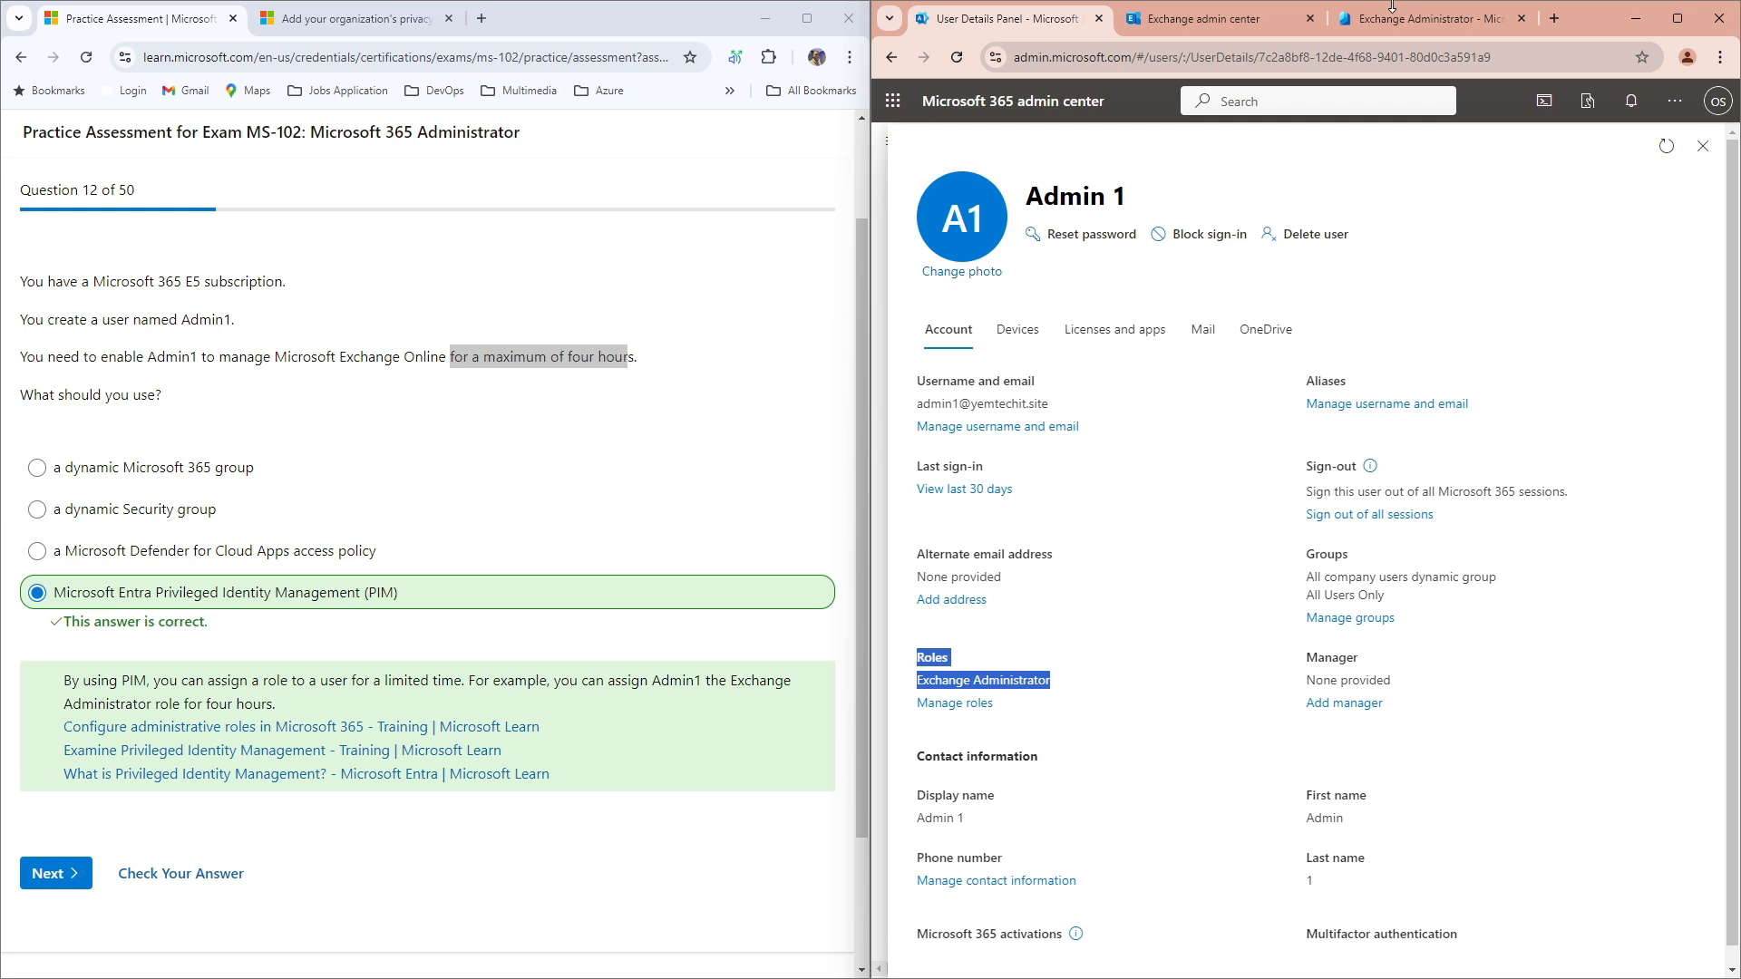
left_click(1720, 57)
Step: In a new Incognito window, go to cmd.ms and open the Exchange admin portal link ex.cmd.ms
left_click(1568, 144)
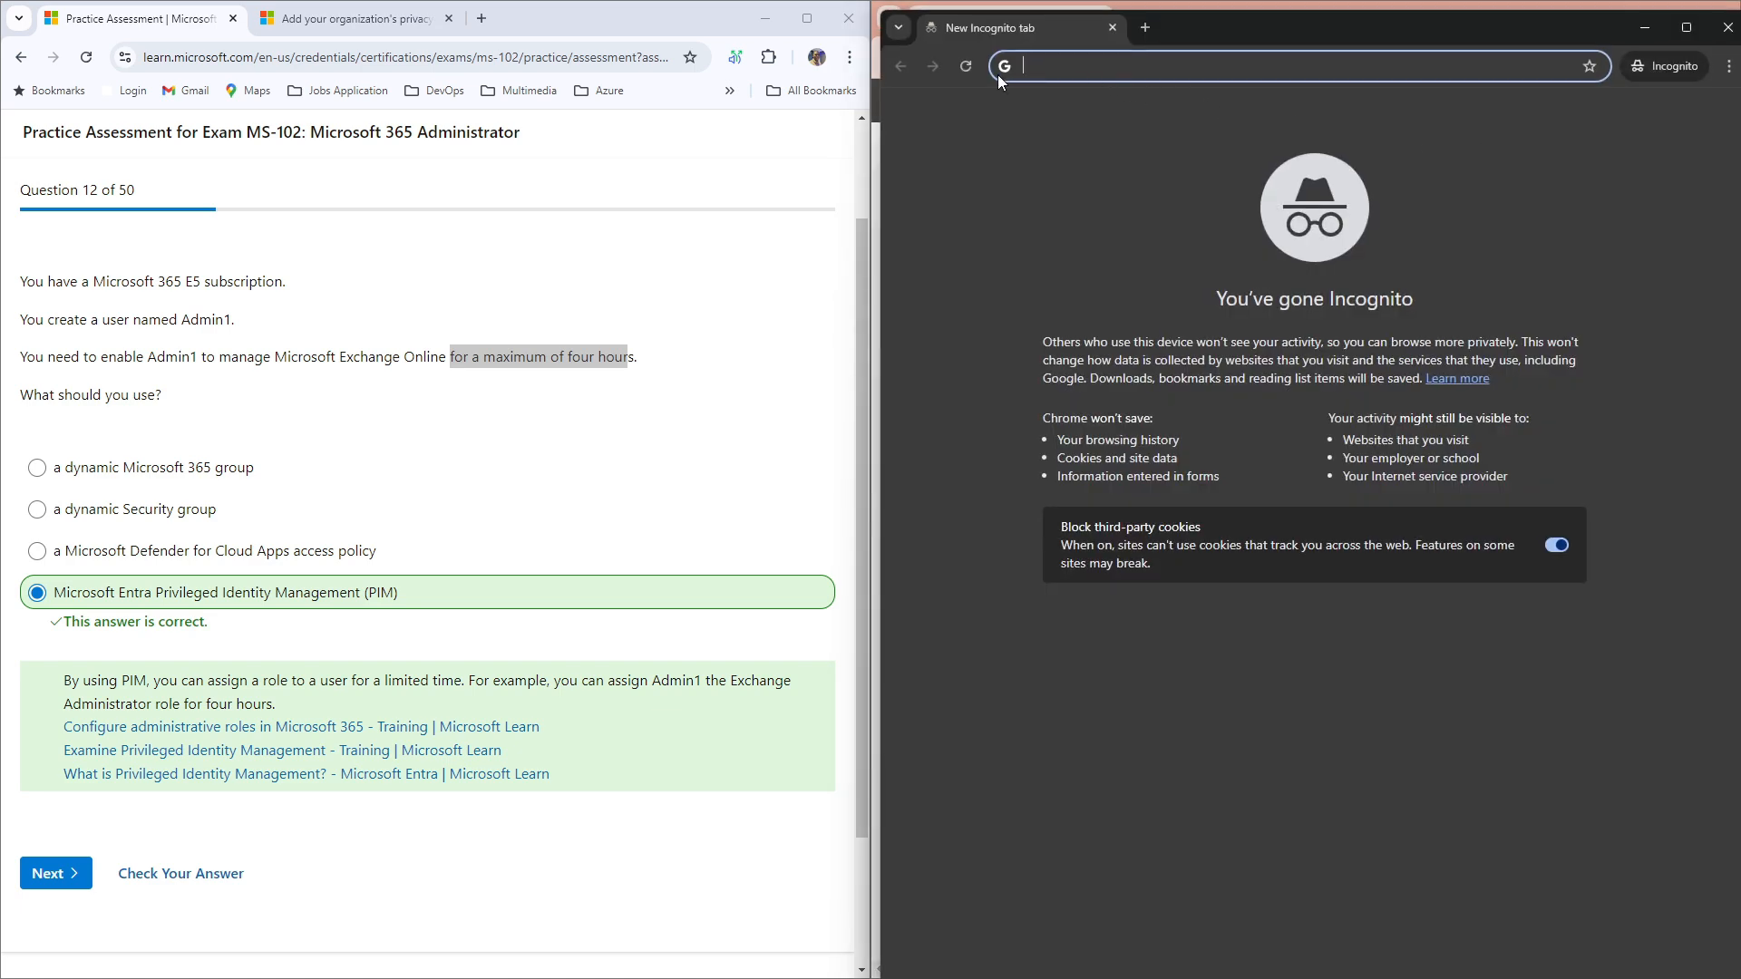
type("cmd.ms")
key("Return")
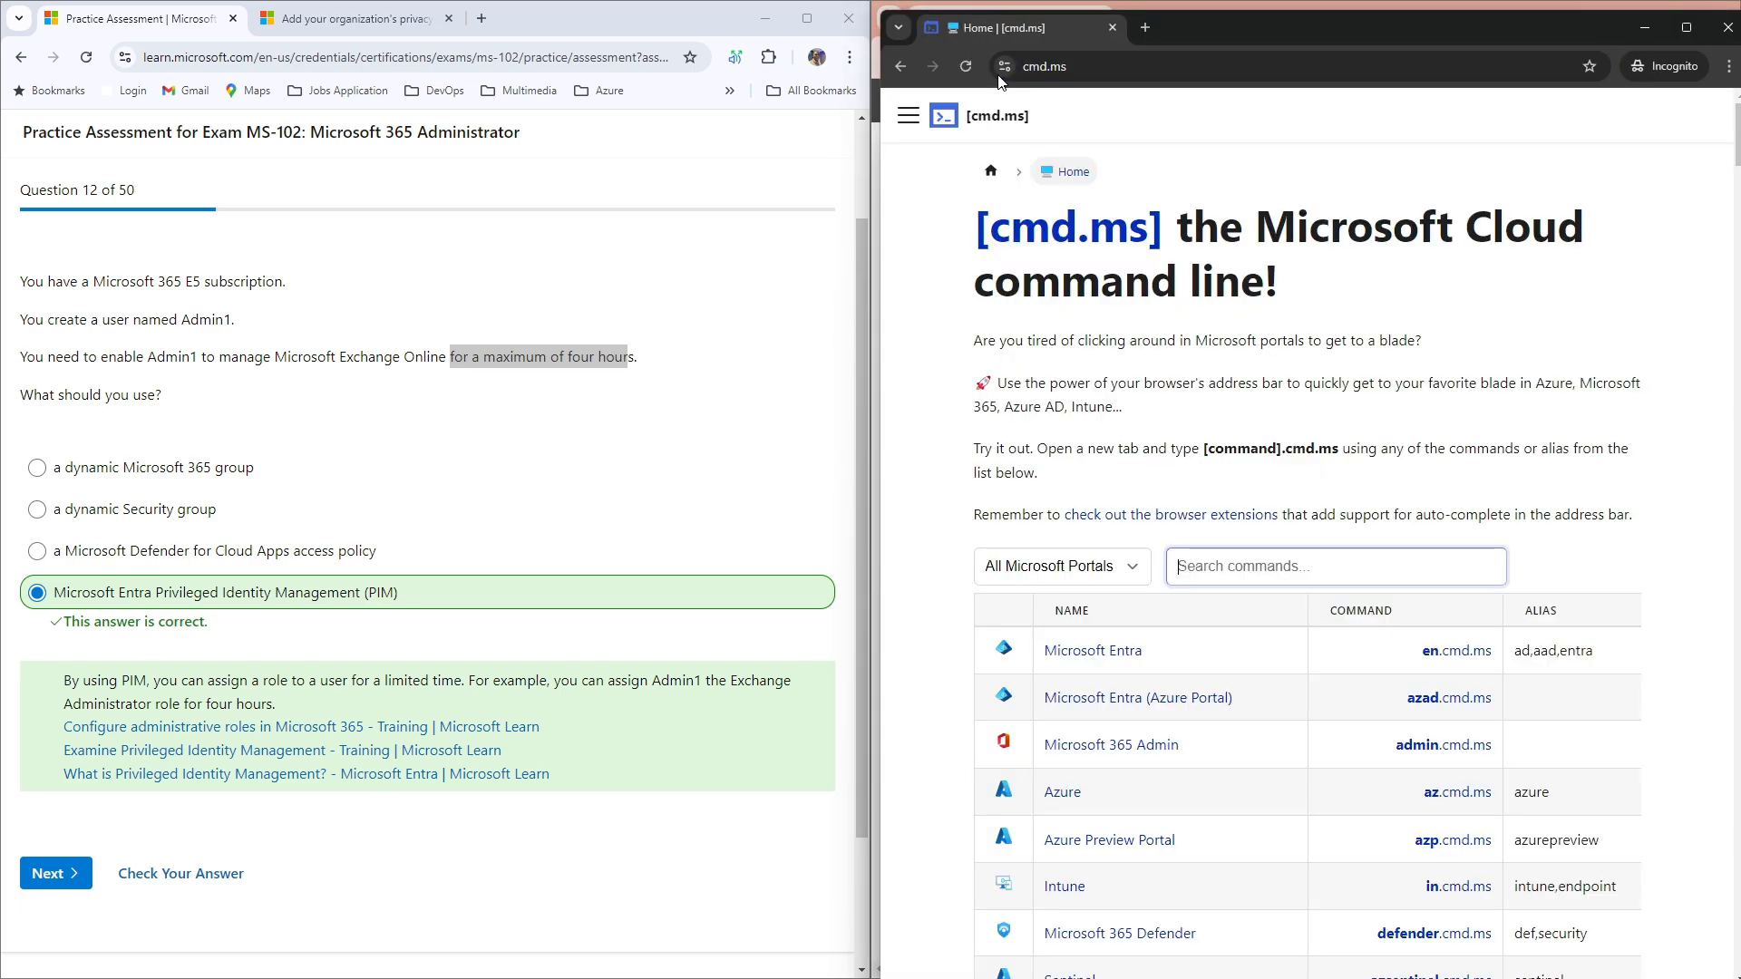
scroll(1155, 770, "down", 3)
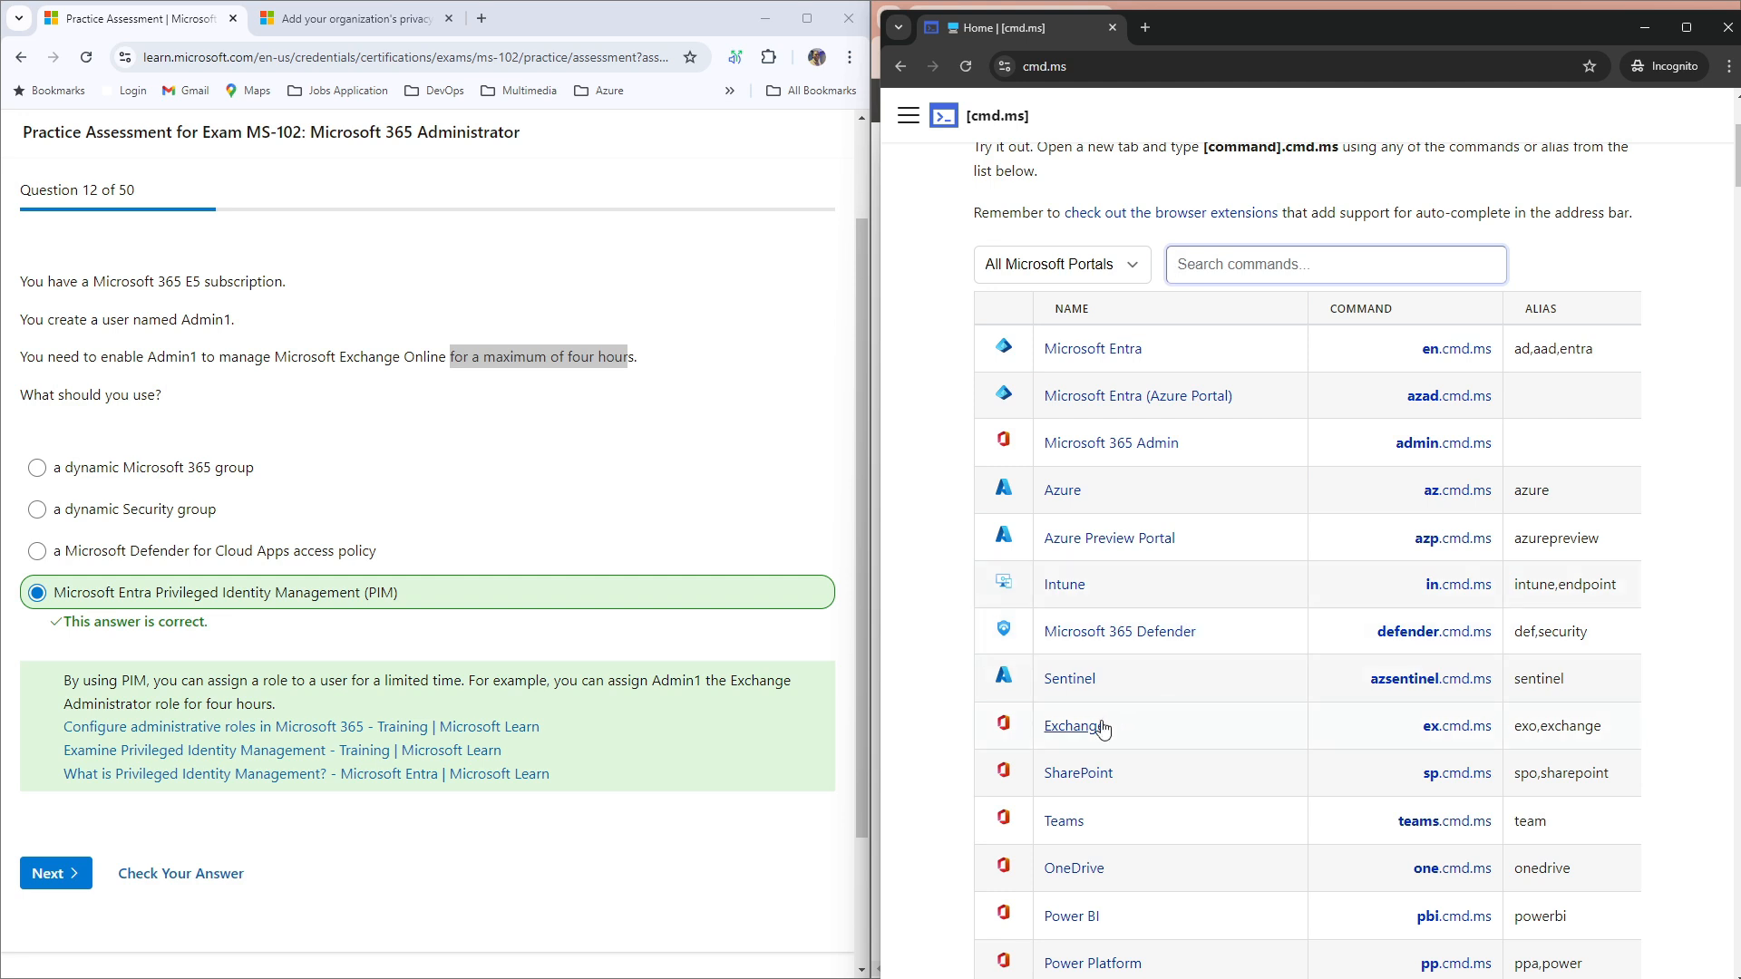
left_click(1448, 727)
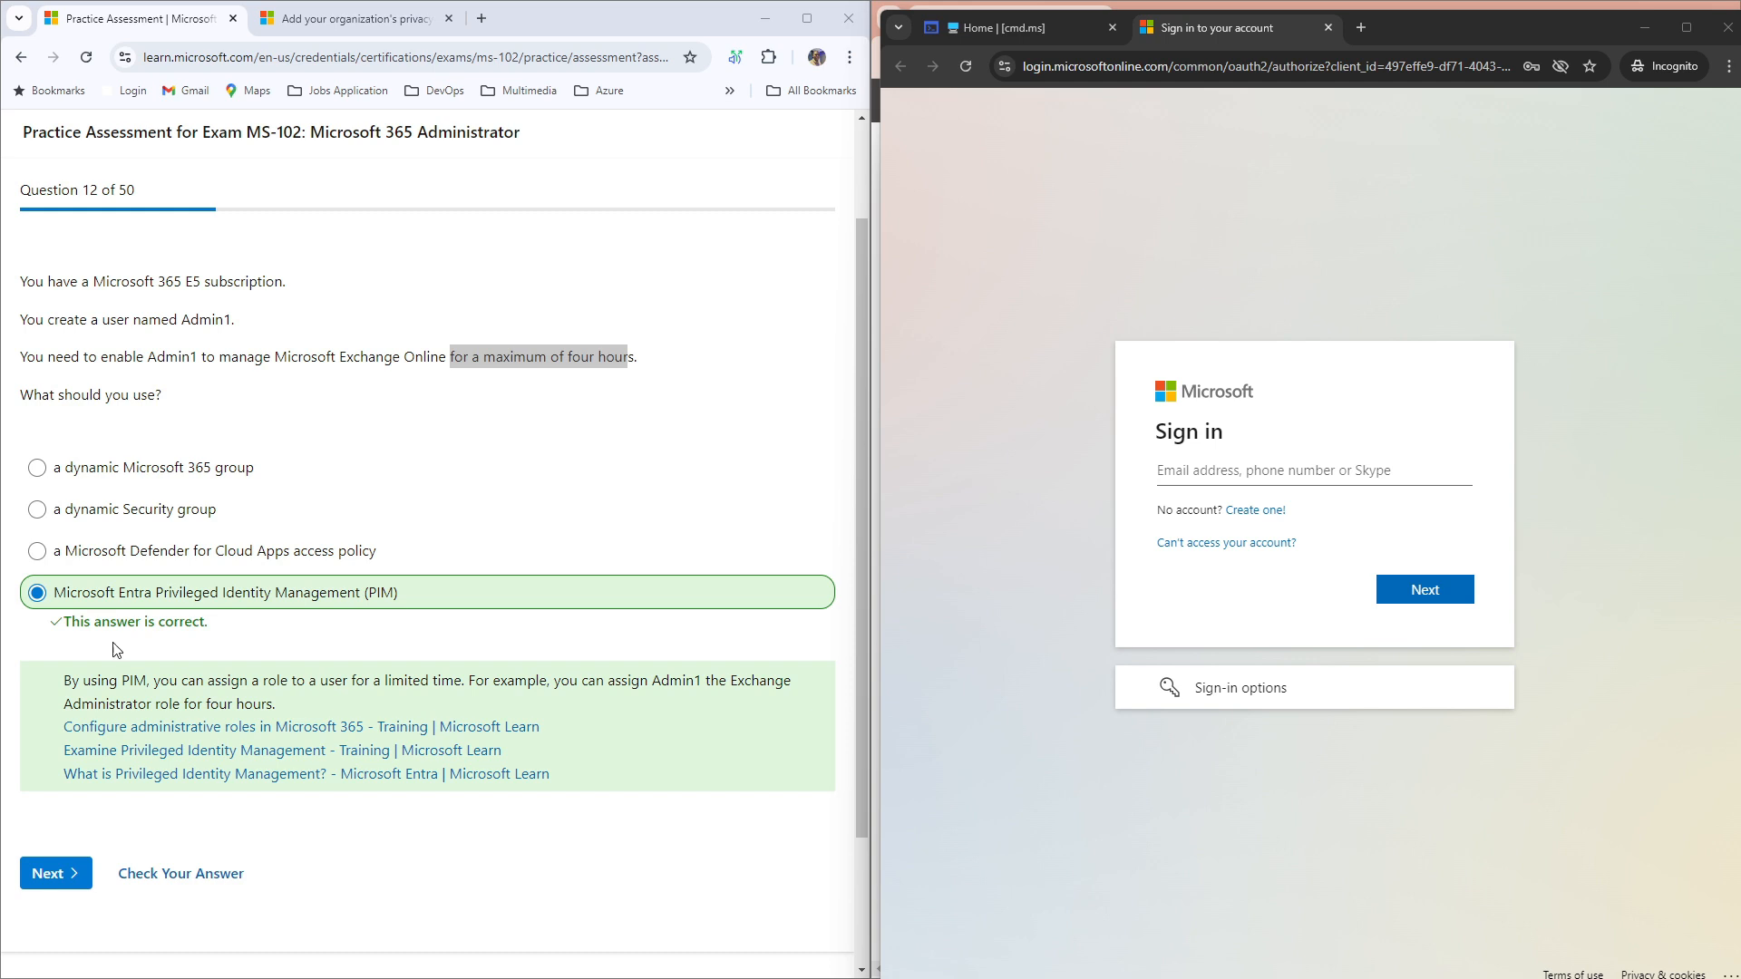
Step: Sign in as Admin 1 with the saved account and its password, choosing Yes to stay signed in
left_click(1346, 473)
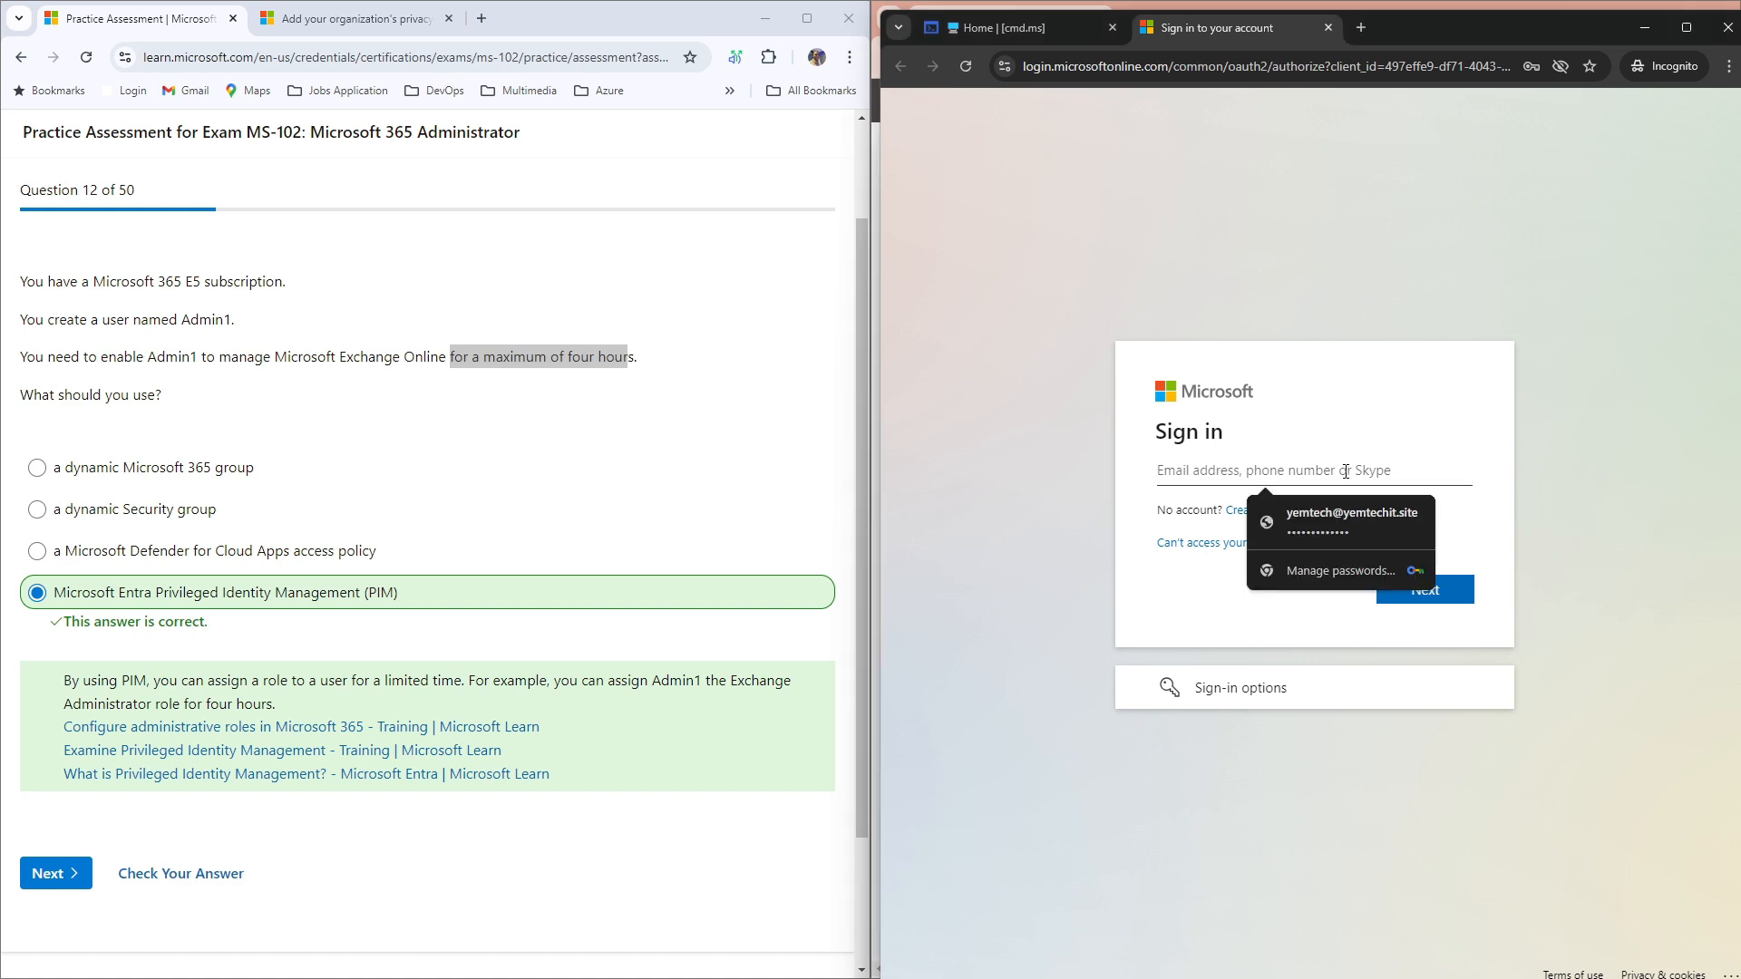
left_click(1351, 517)
left_click(1437, 590)
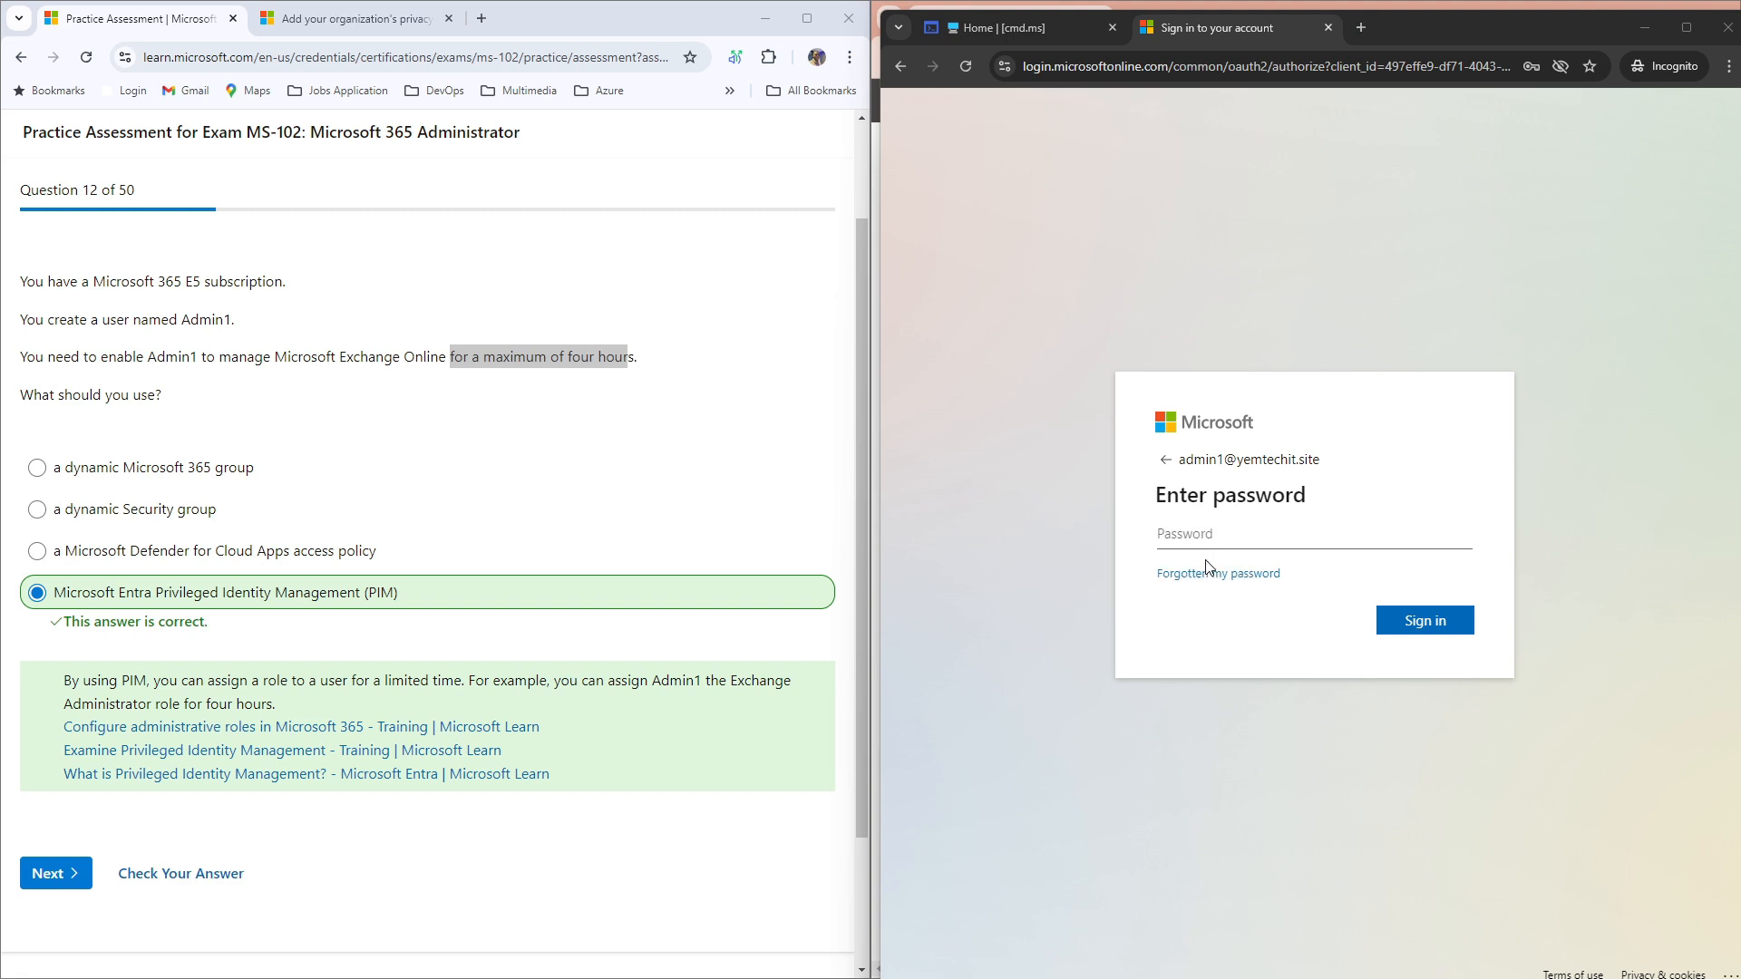
left_click(1202, 534)
key("ctrl+v")
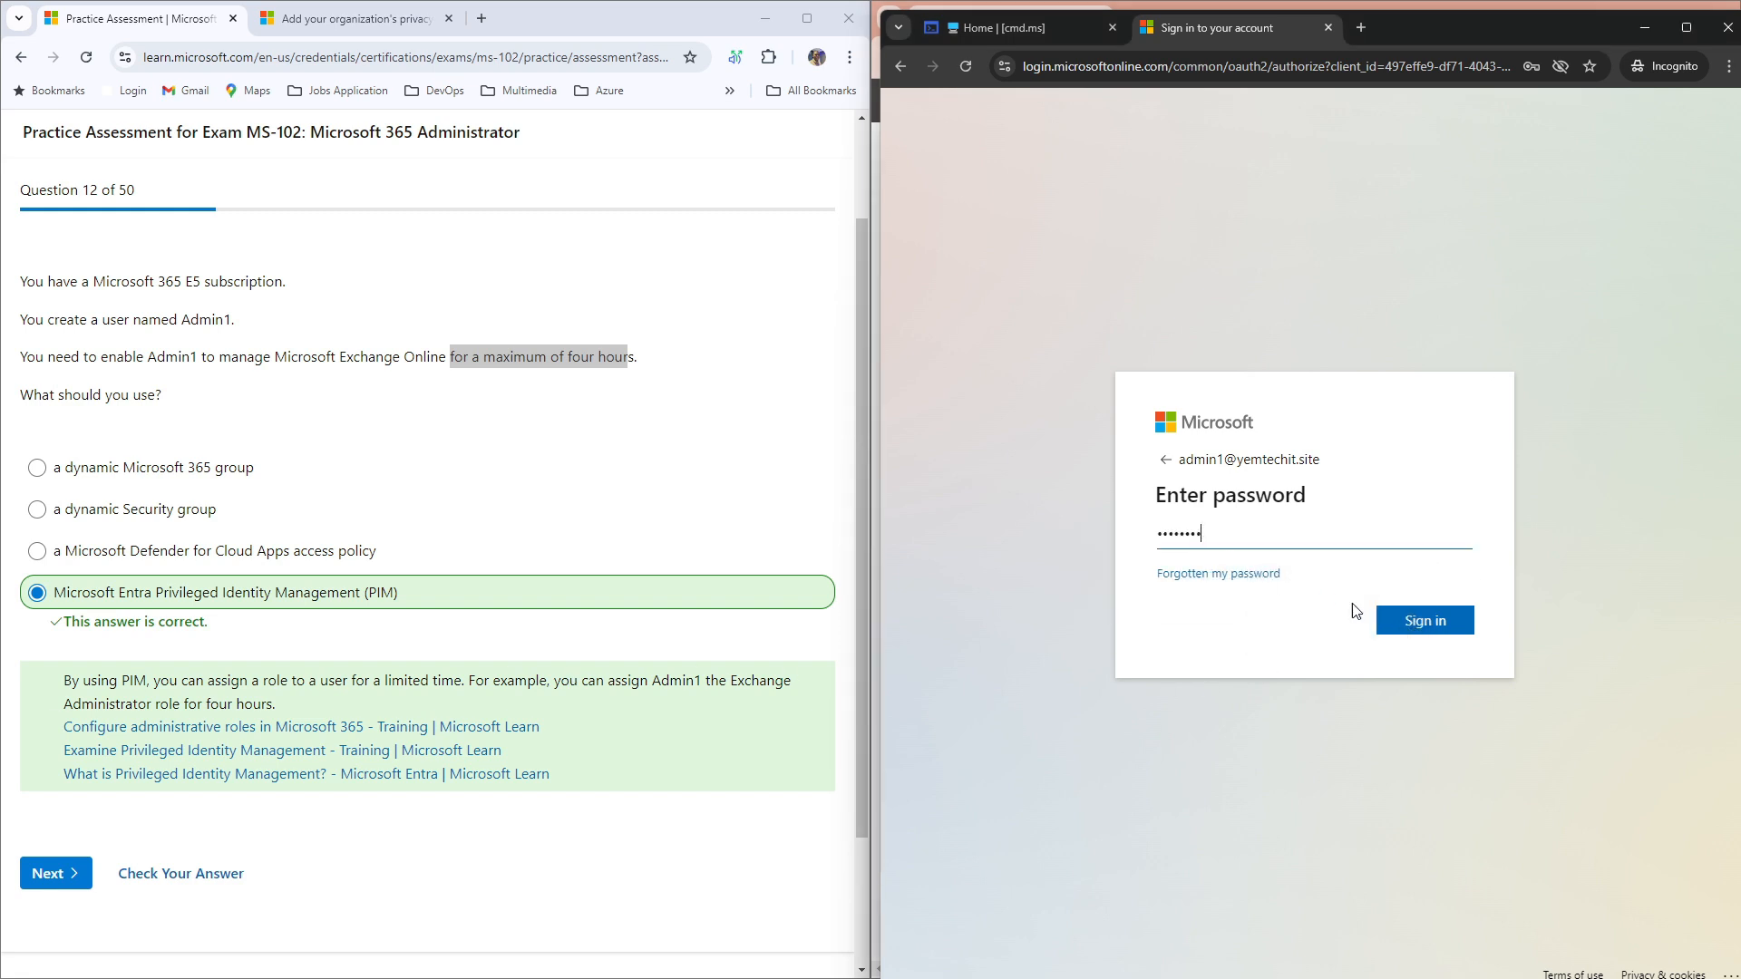
left_click(1407, 623)
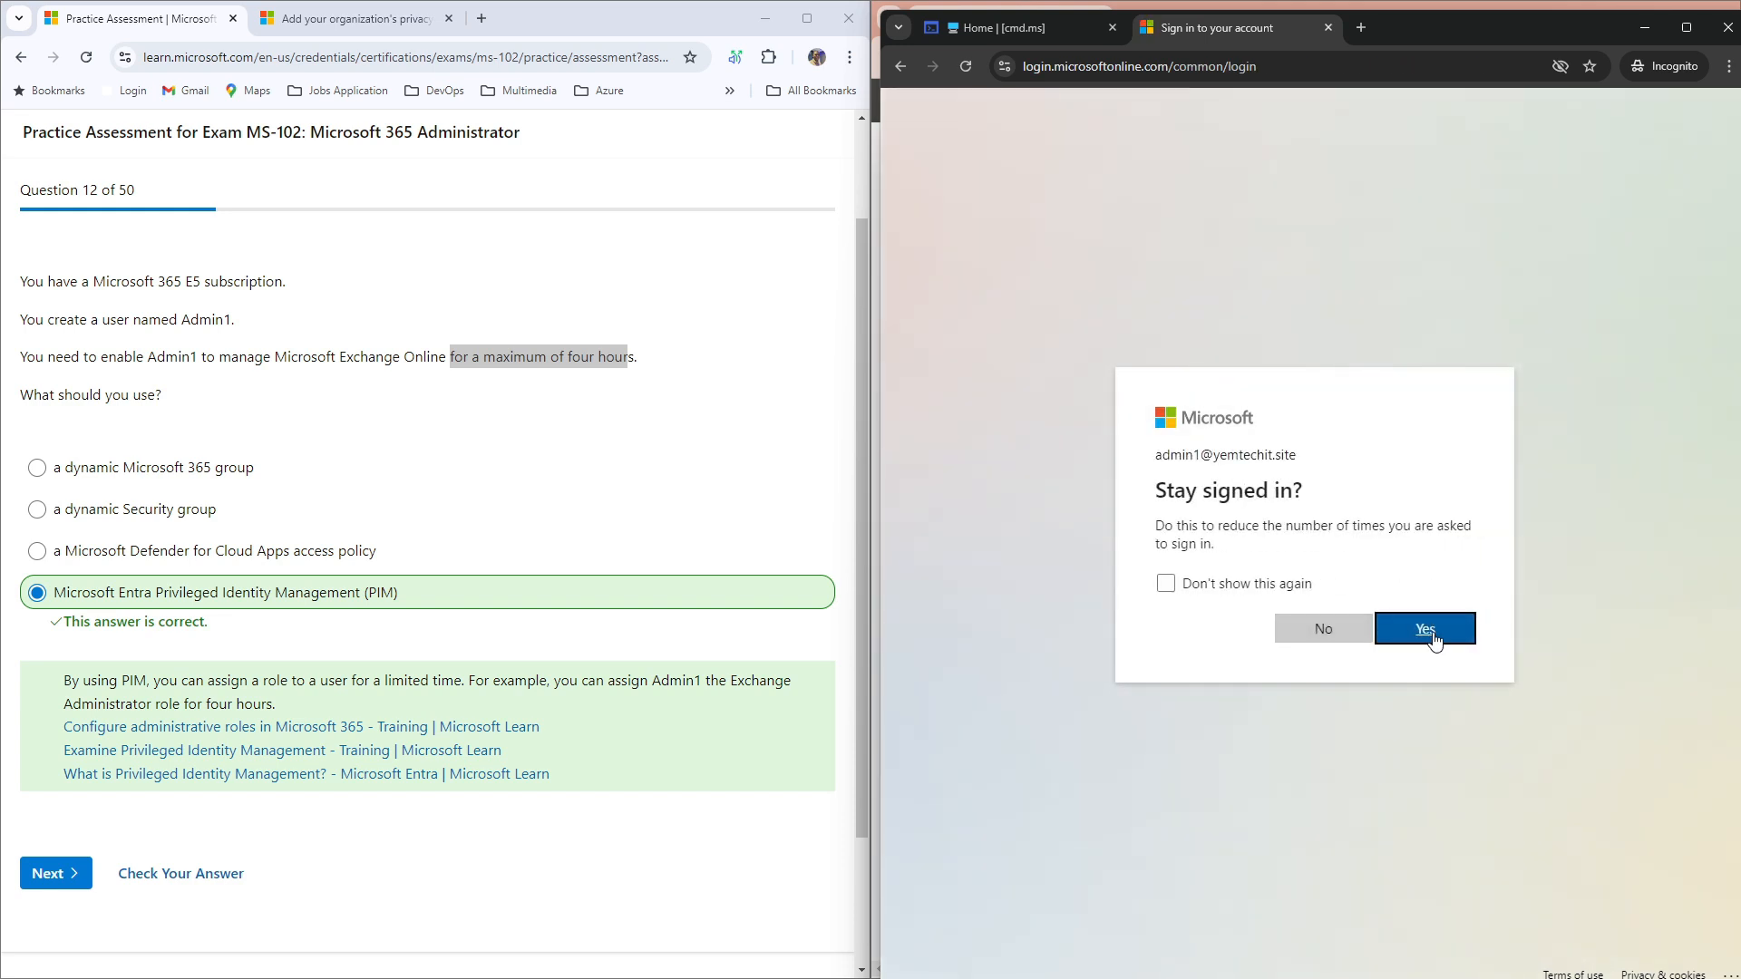
left_click(1433, 640)
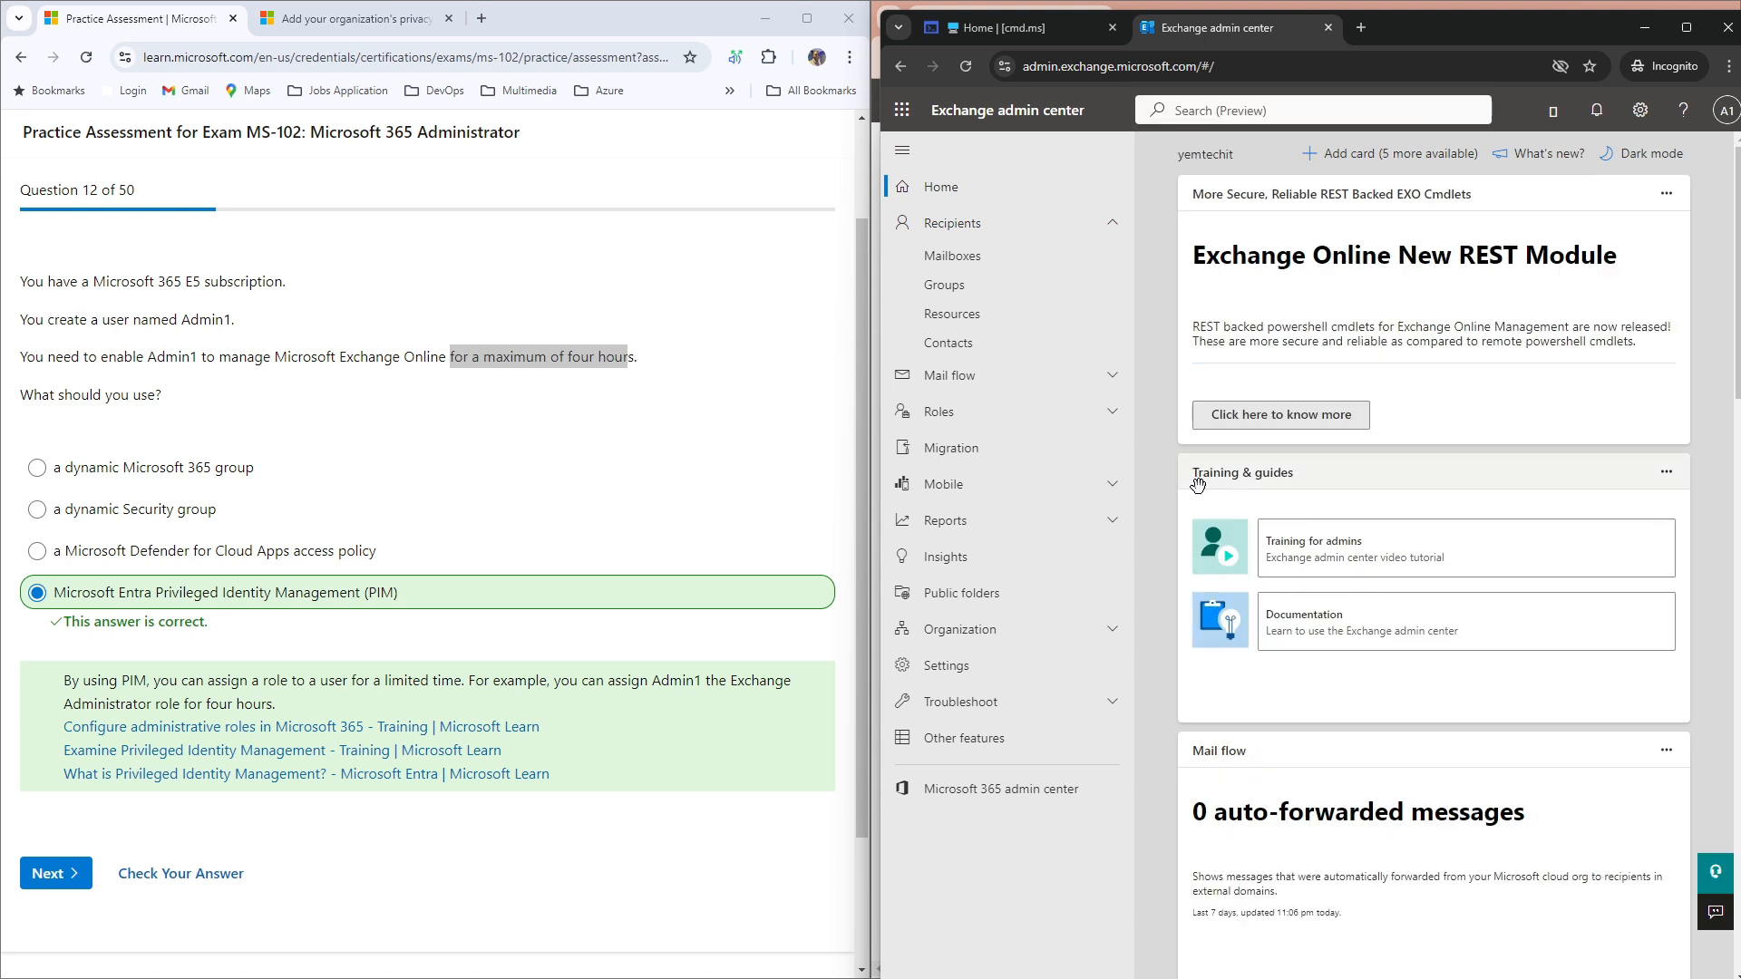
Step: Open Recipients > Mailboxes, step through the tour tips, and highlight the four-hour limit in the question
left_click(979, 261)
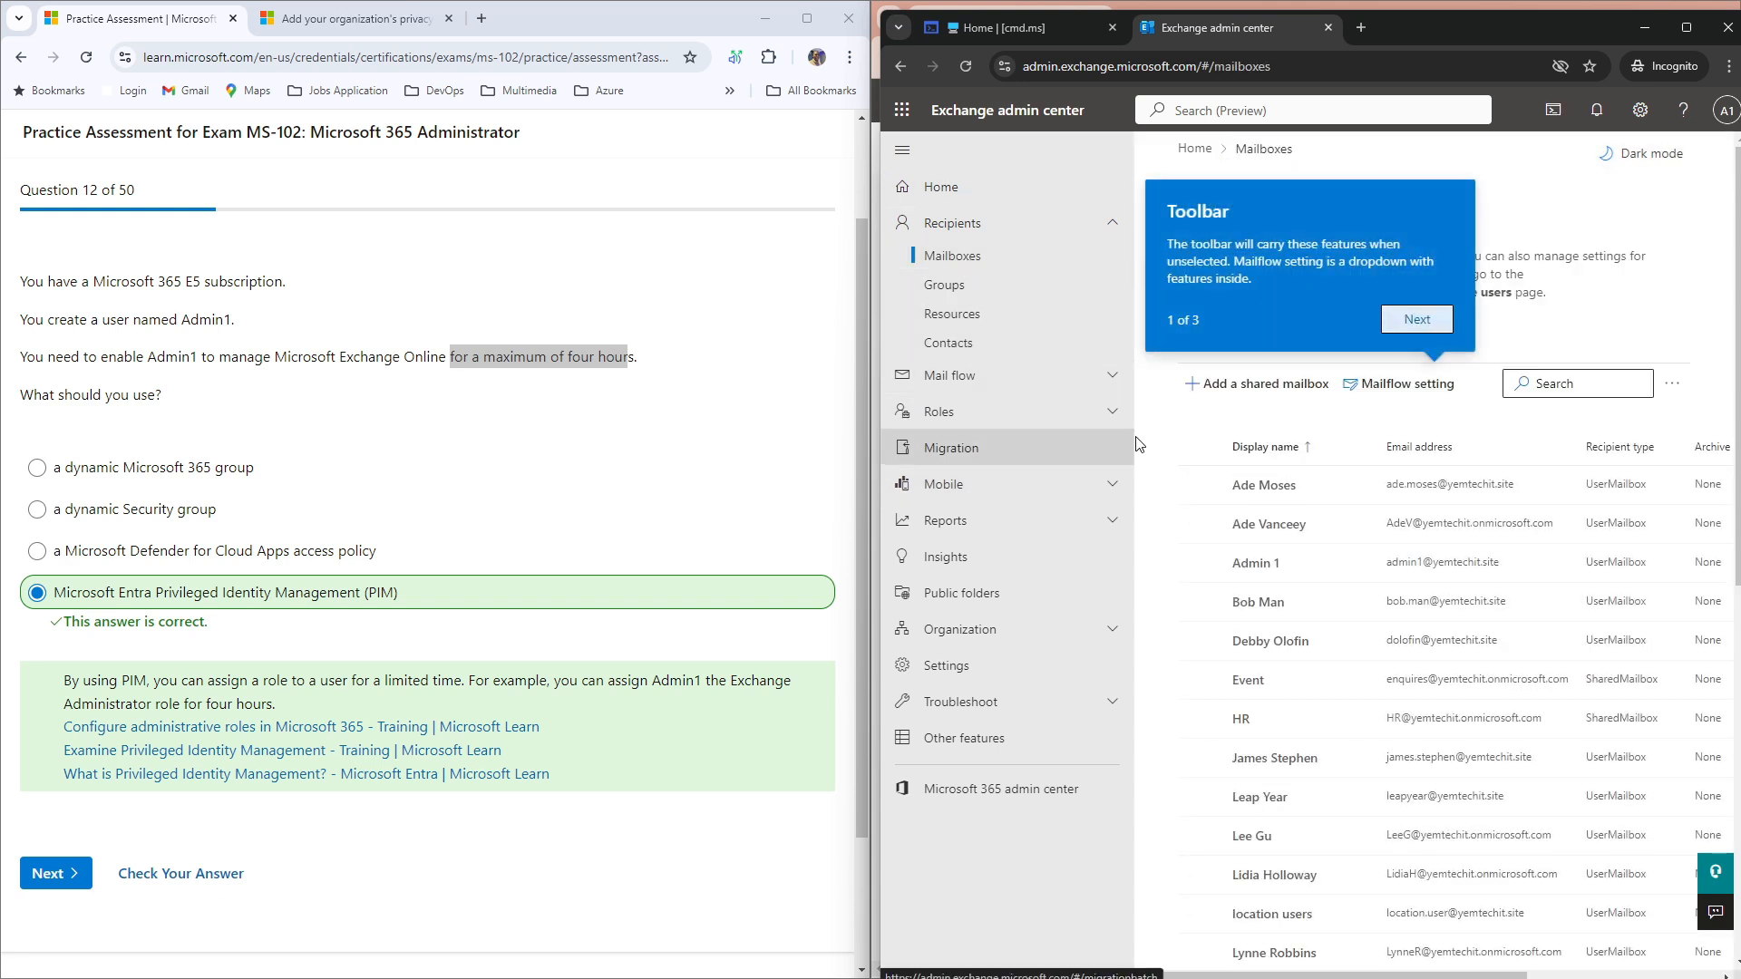
left_click(1417, 320)
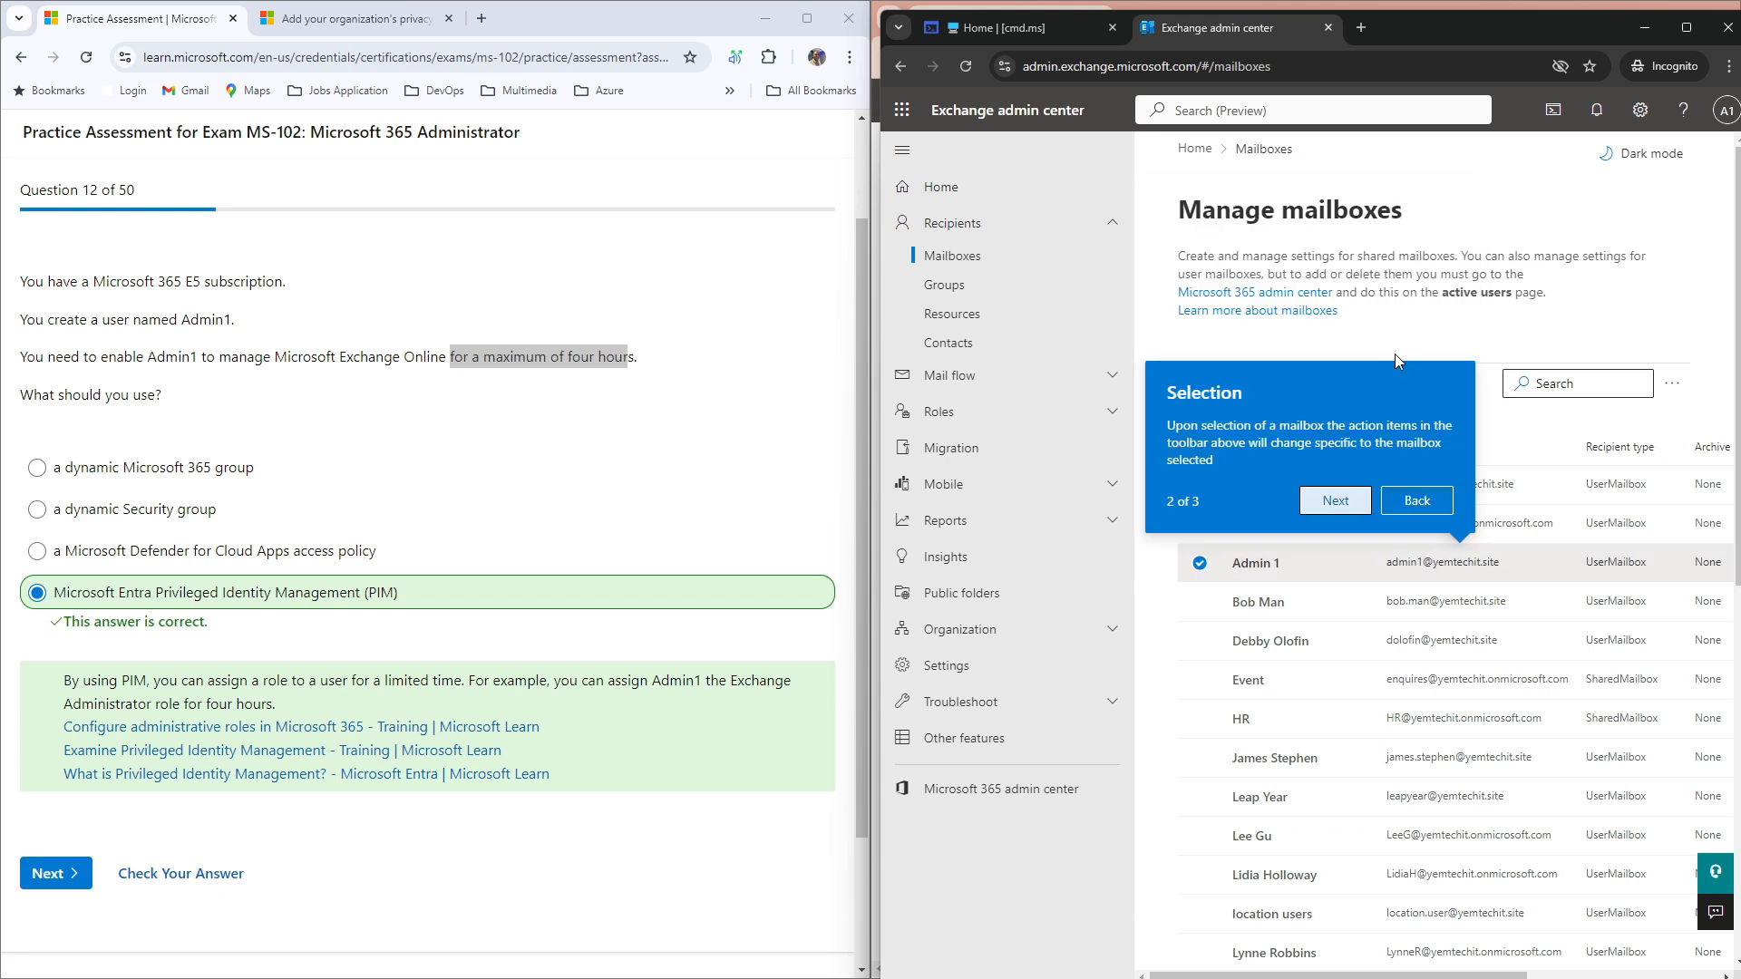
left_click(1411, 500)
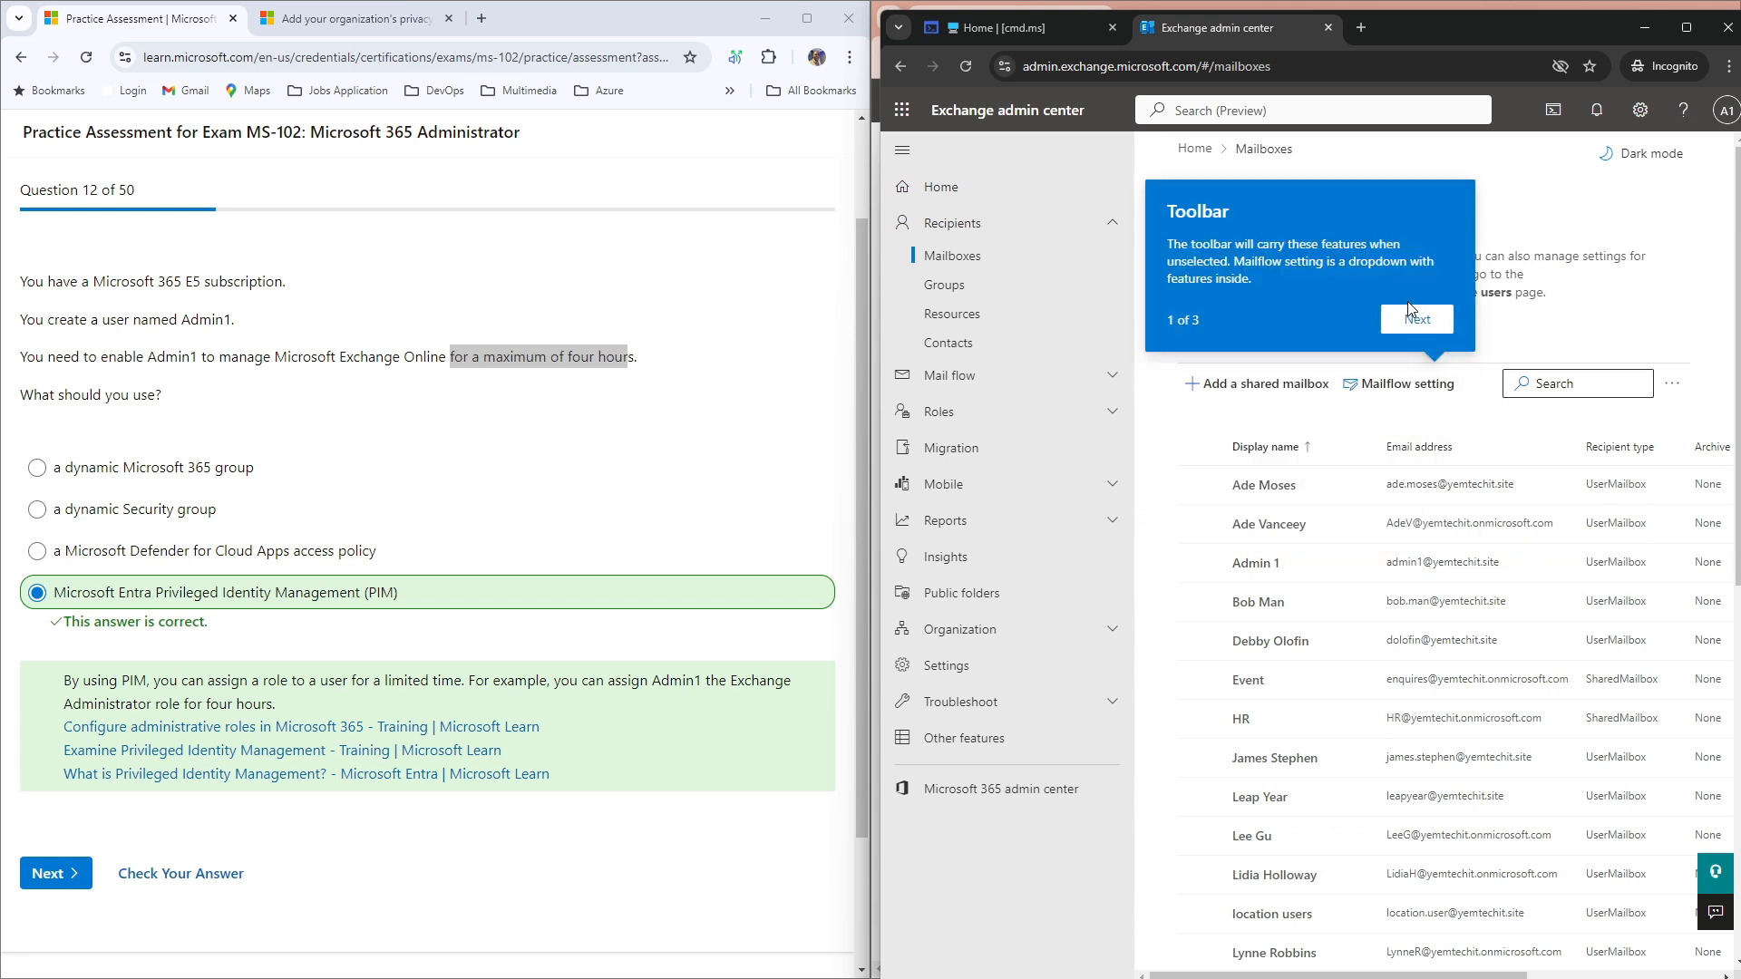
left_click(1415, 322)
left_click(1416, 501)
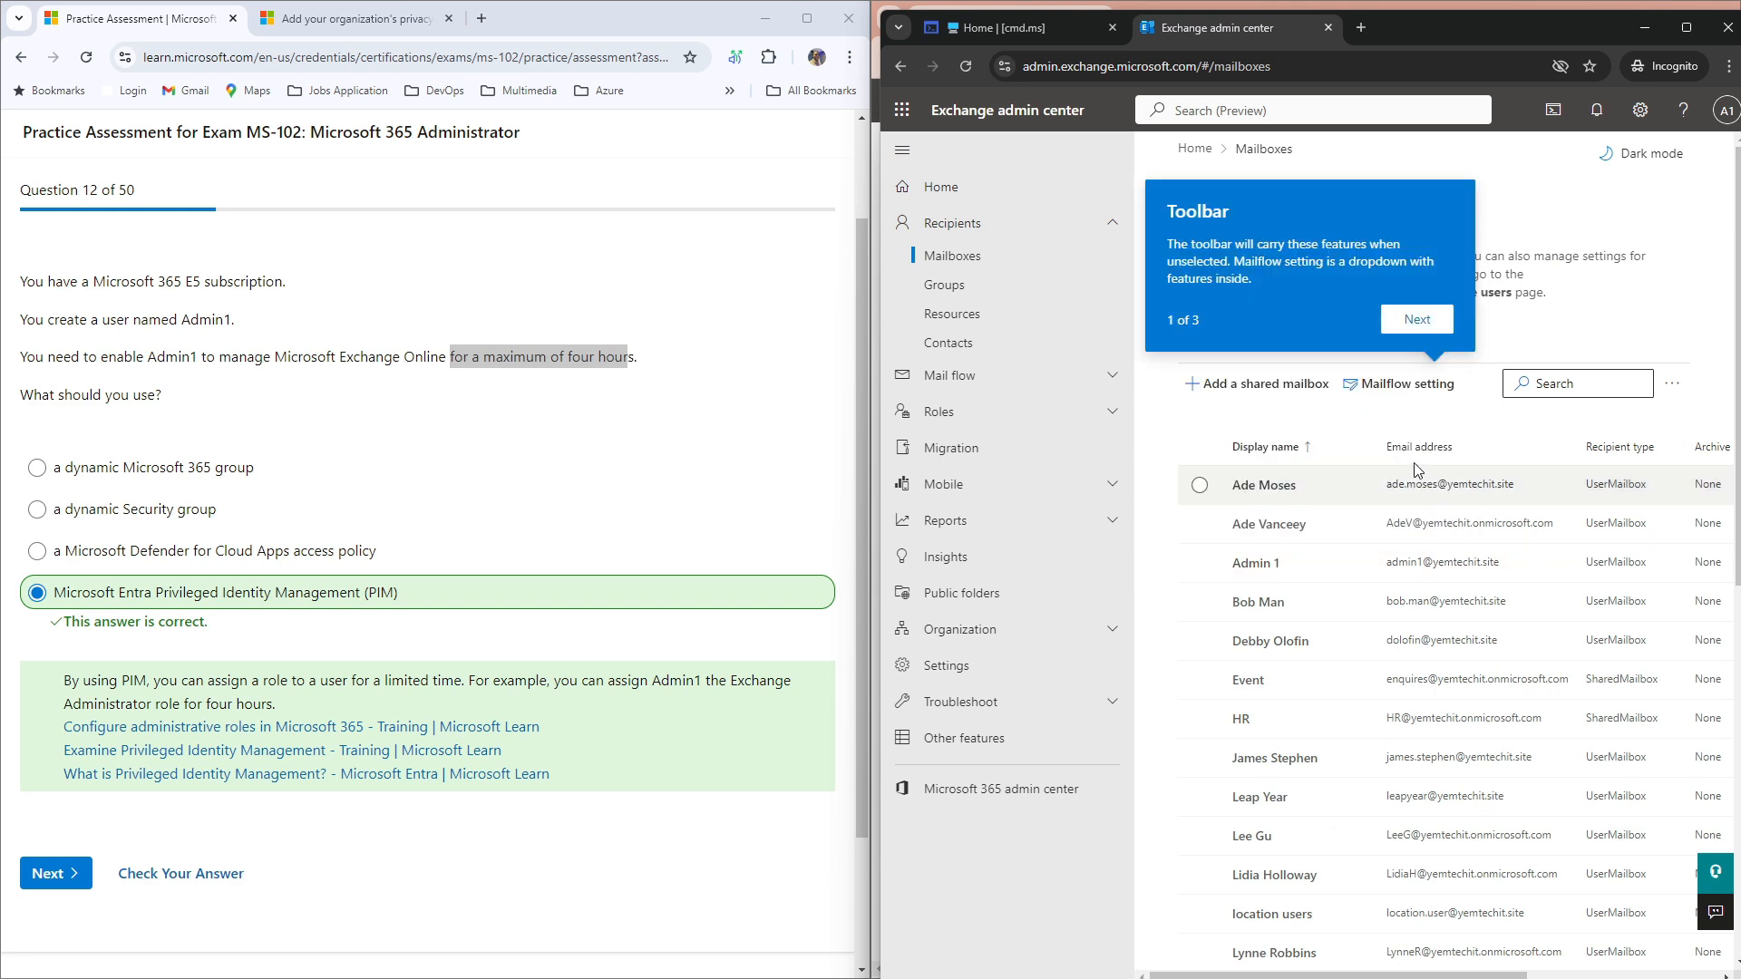
left_click(1417, 322)
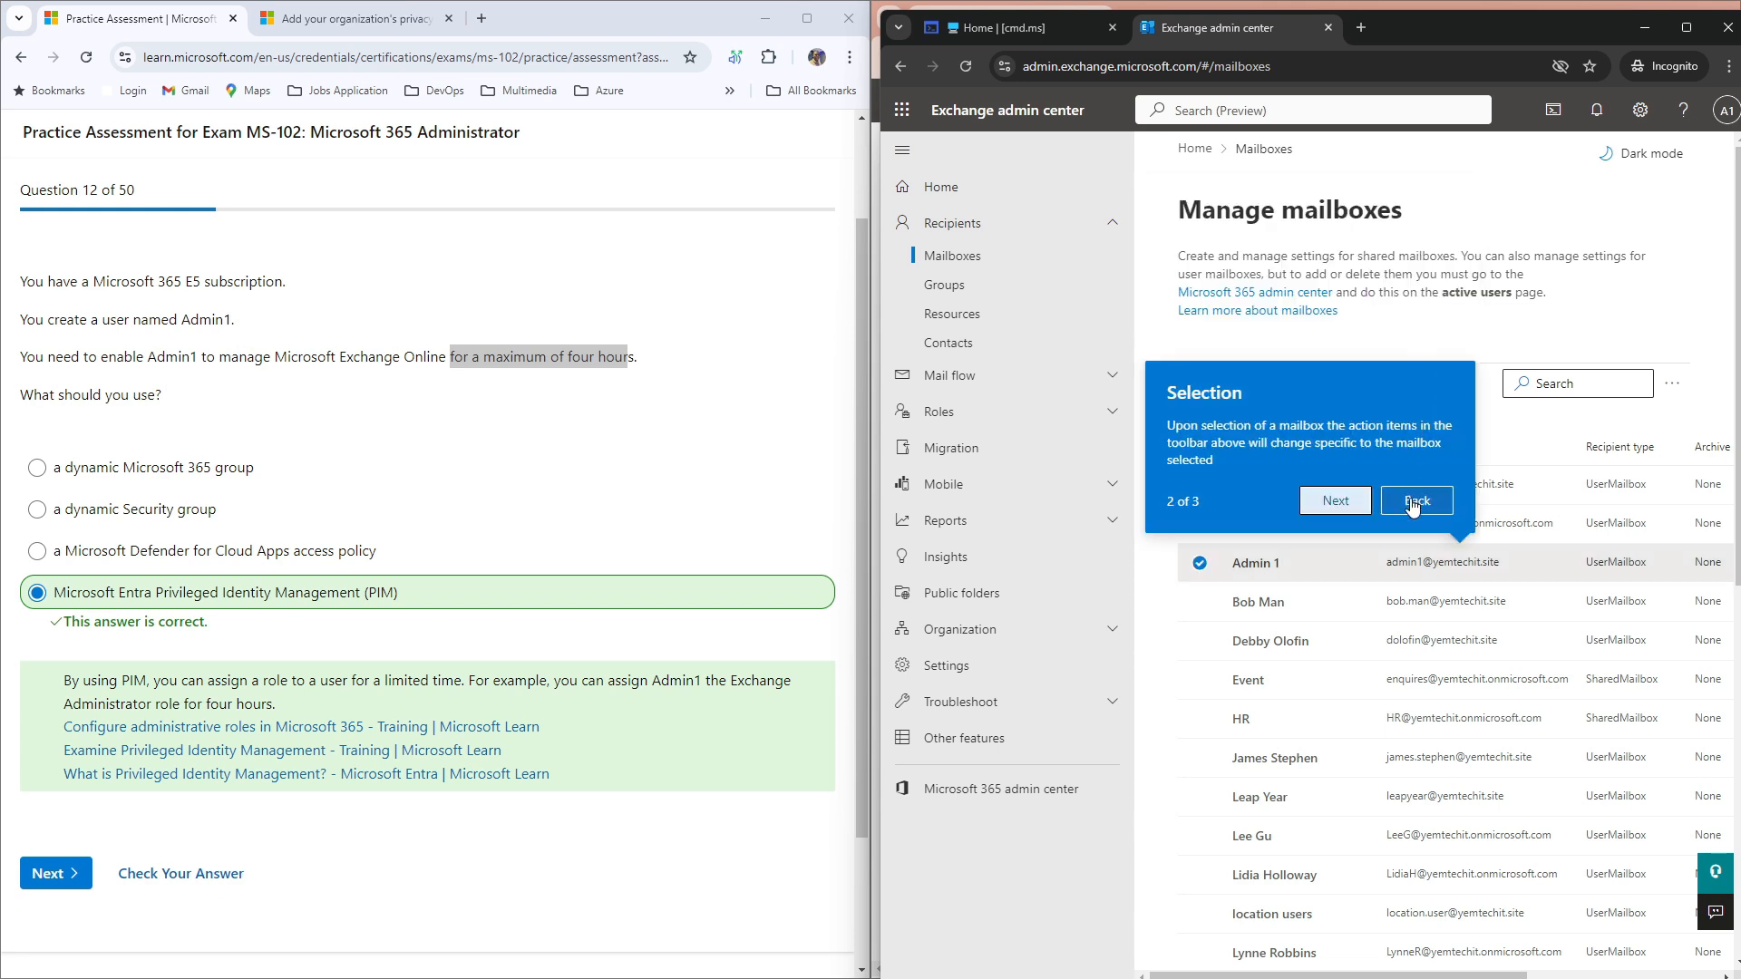
left_click(1412, 504)
left_click(1417, 322)
left_click_drag(499, 356, 600, 357)
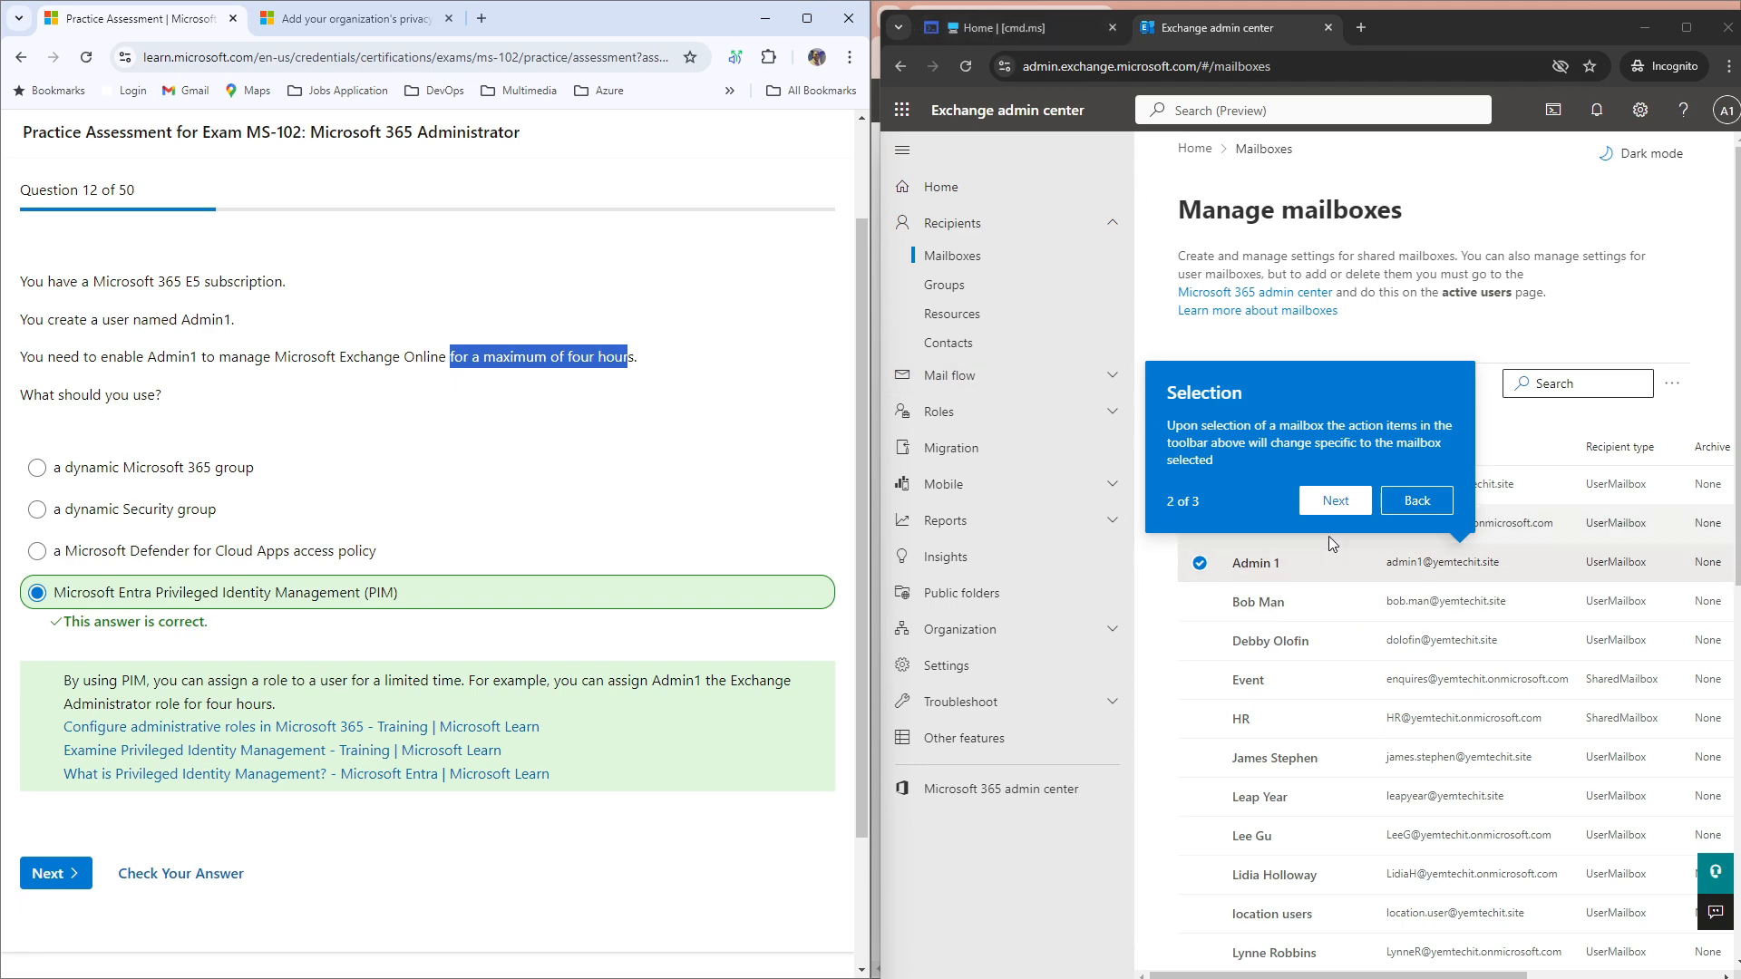
Step: In a new Incognito tab, open the Entra PIM Exchange Administrator assignments and view Active assignments
left_click(1367, 27)
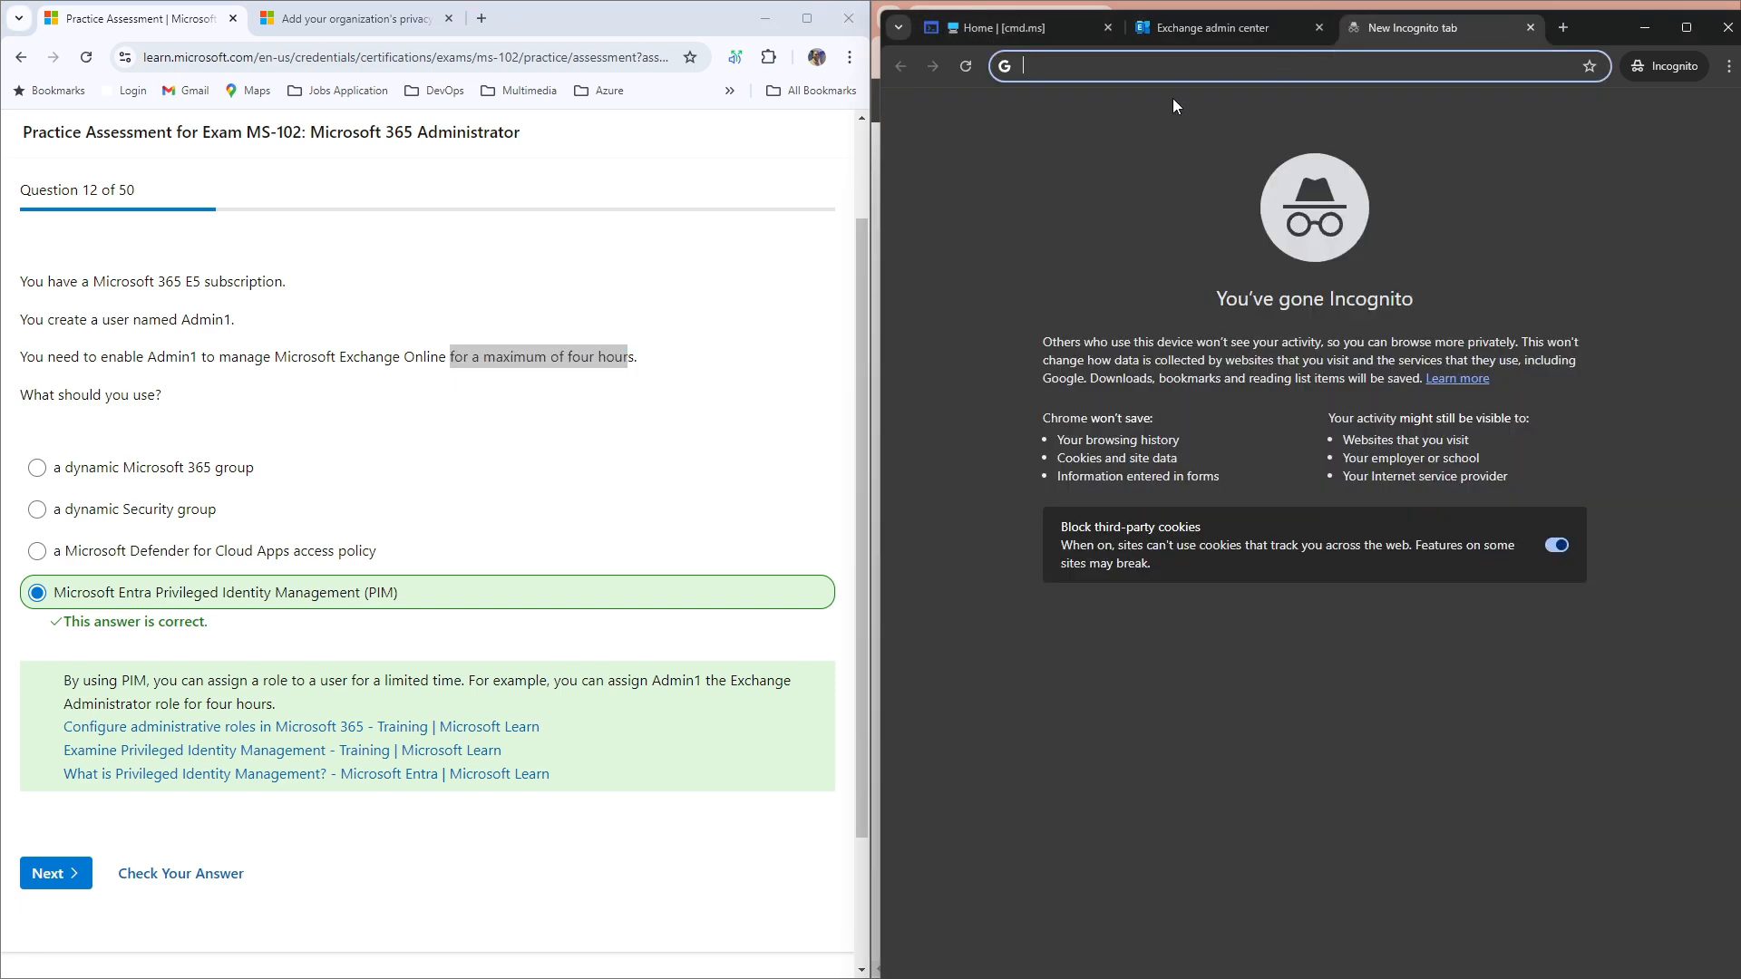
type("entra")
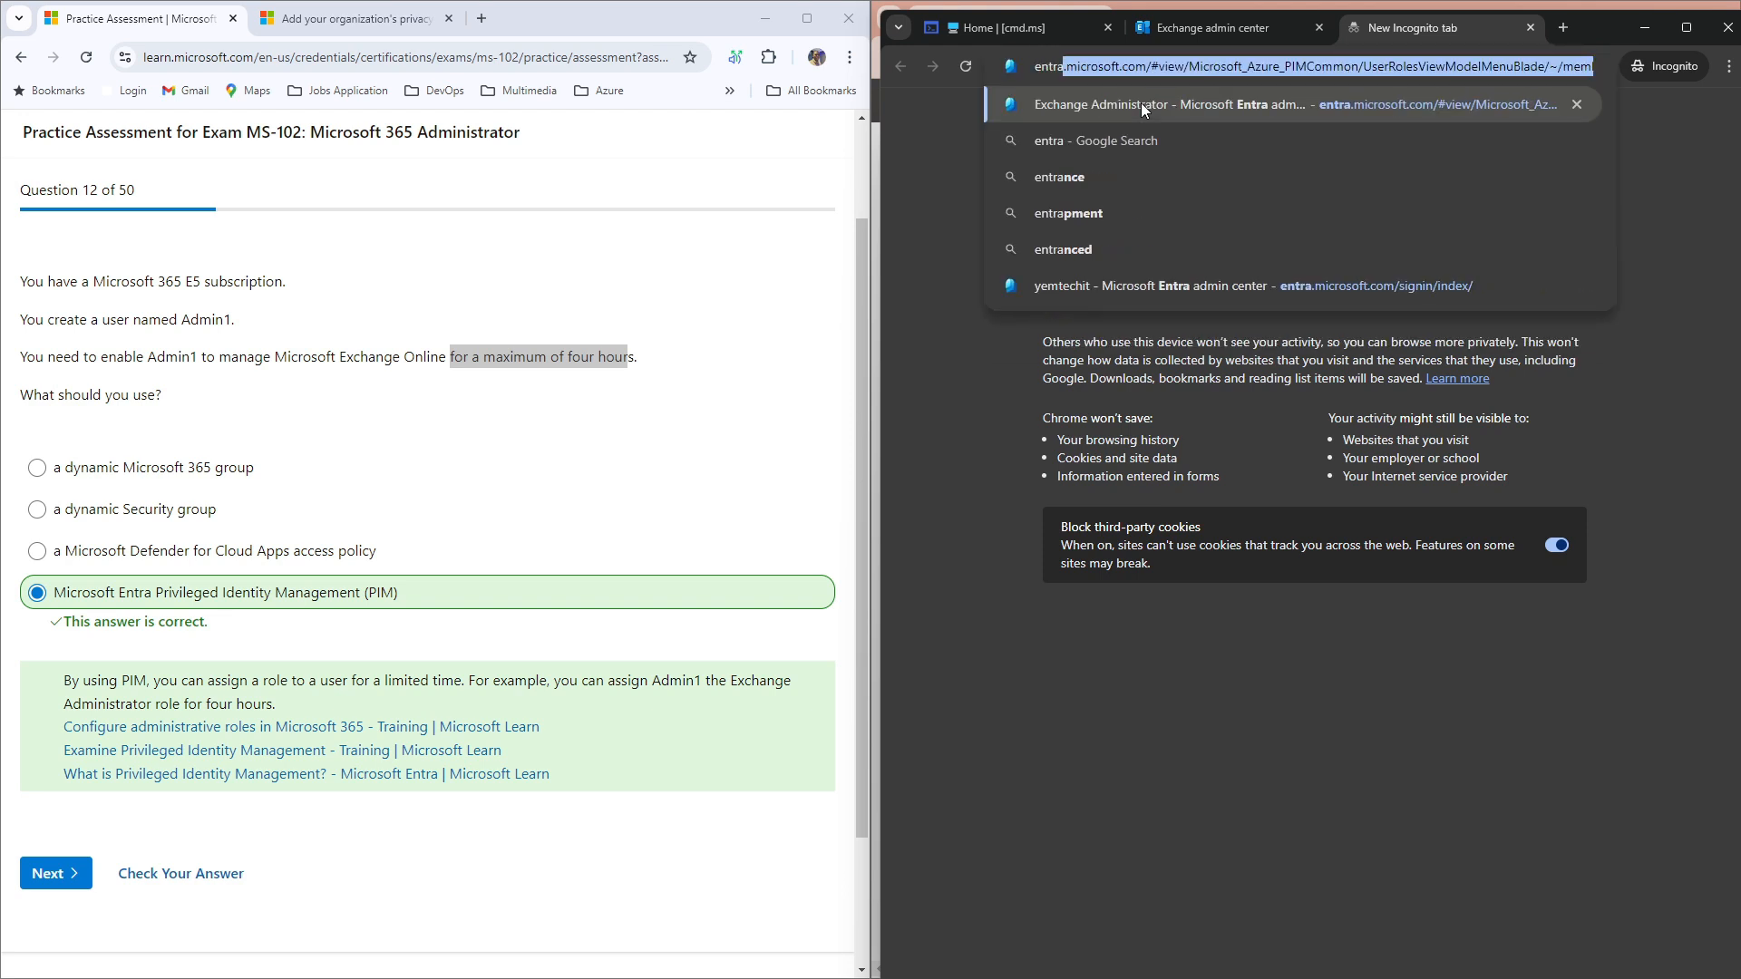
left_click(1140, 102)
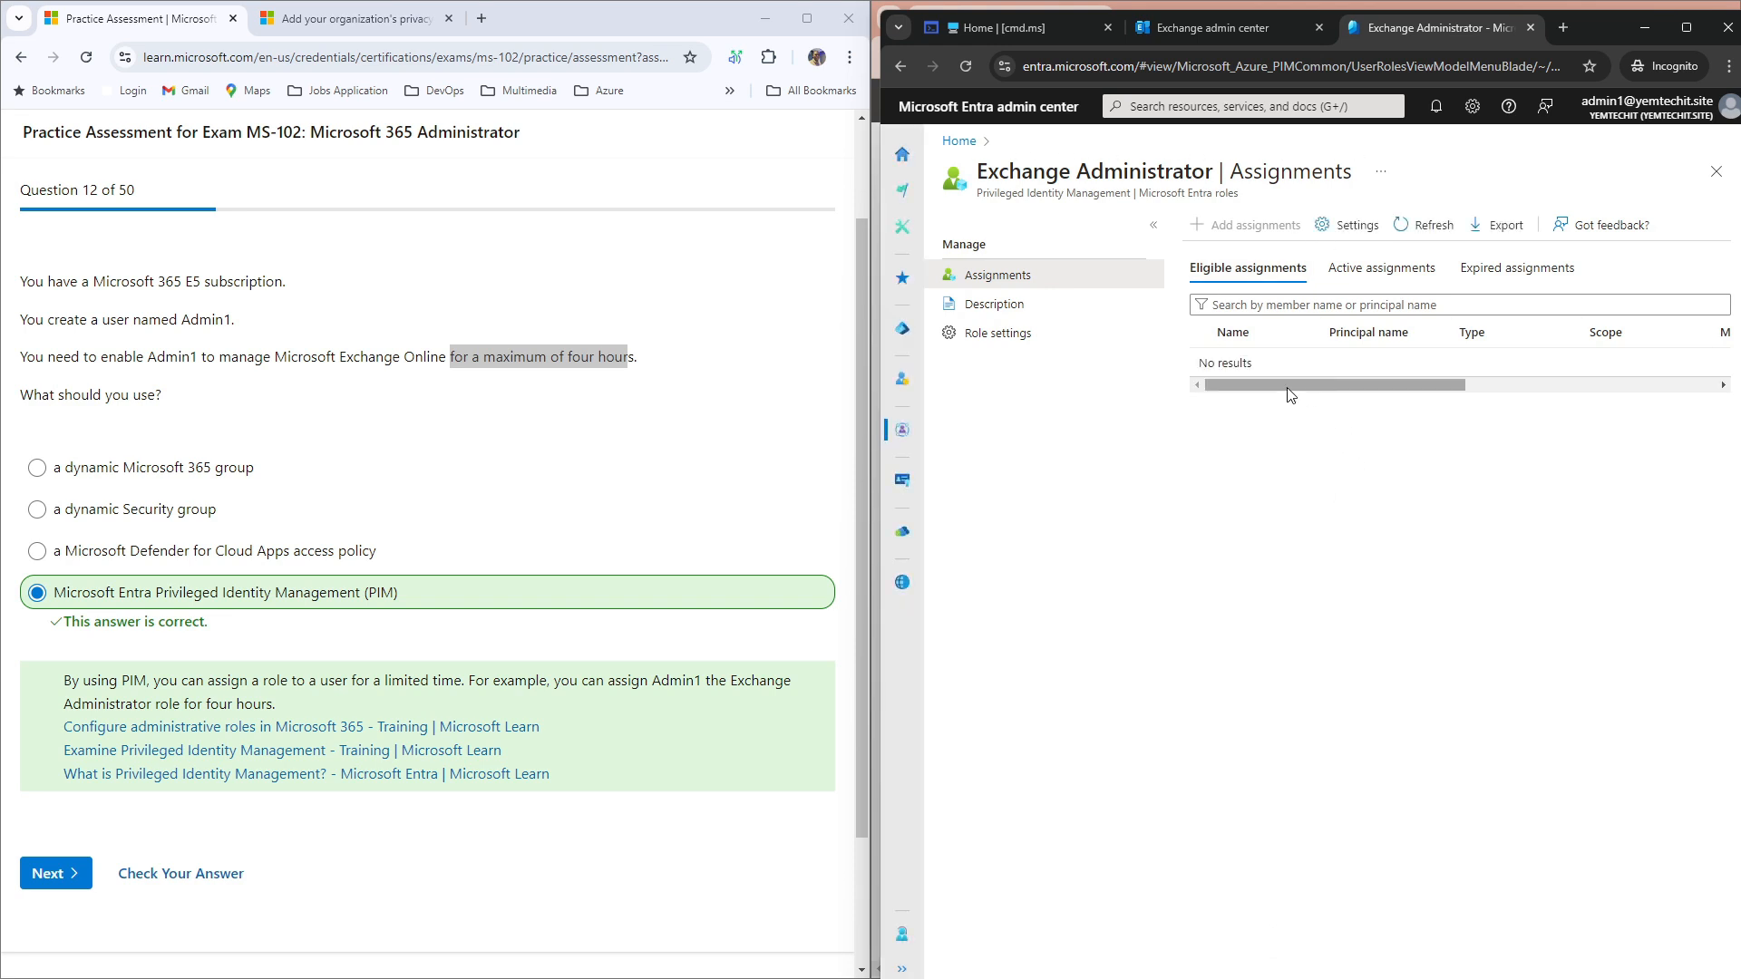
left_click(1373, 283)
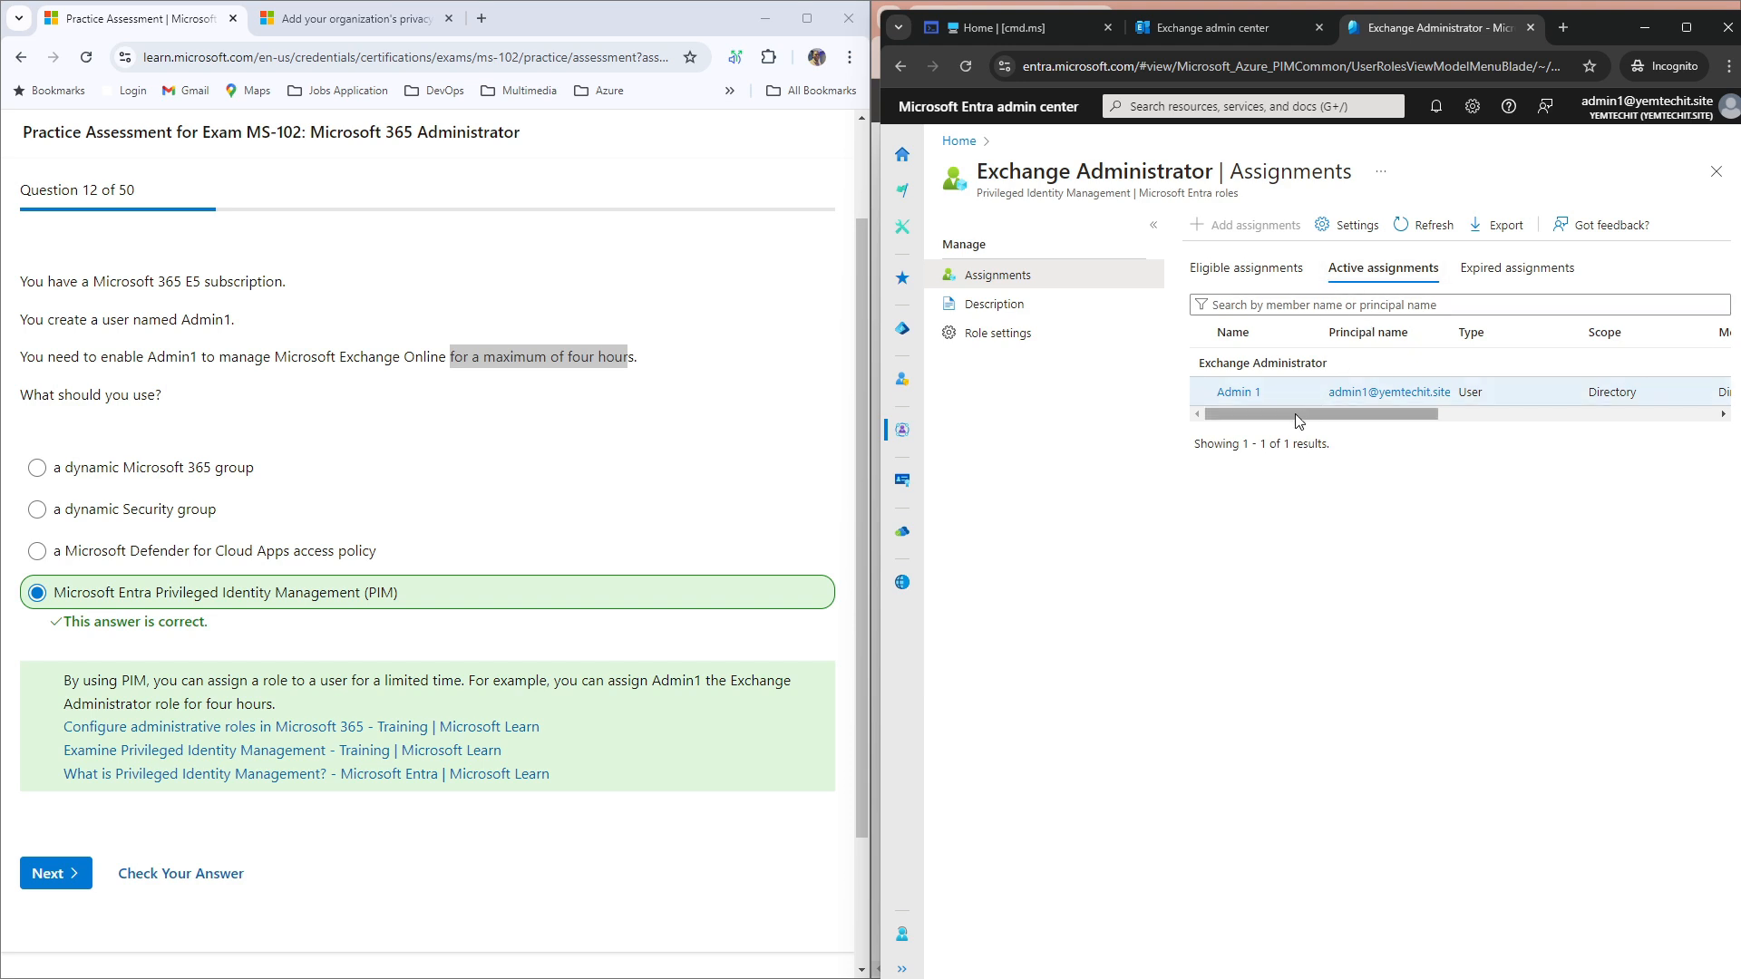
left_click_drag(1295, 414, 1624, 417)
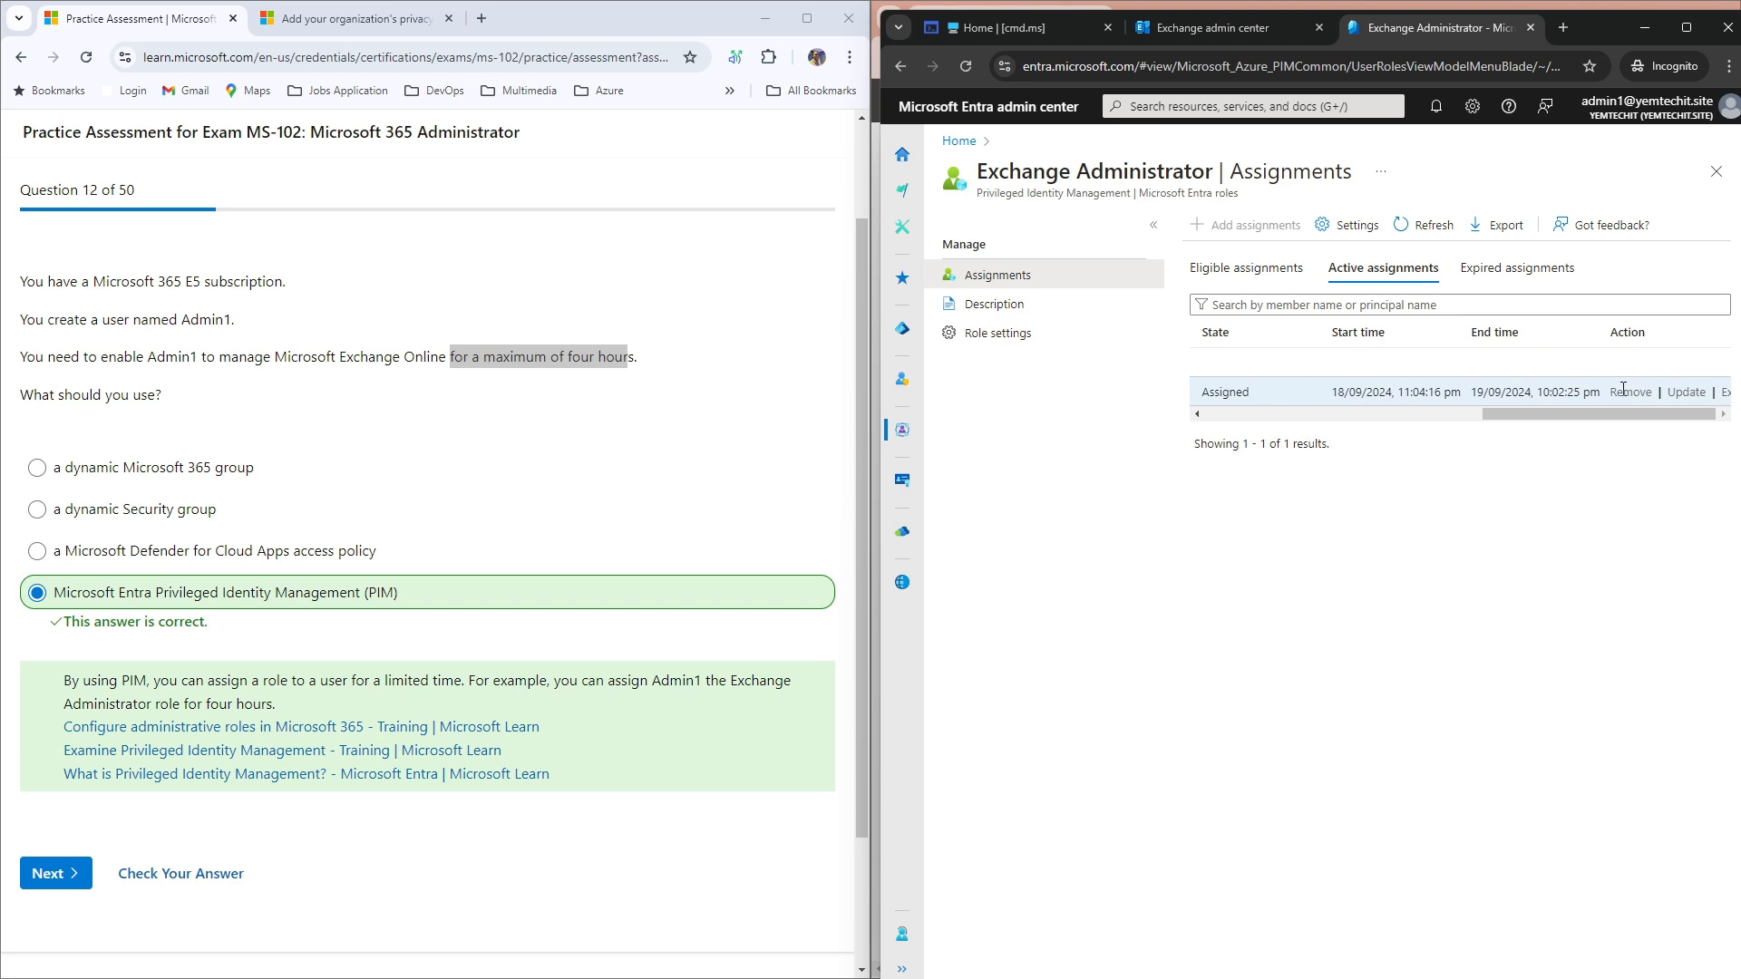
left_click_drag(1556, 411, 1329, 416)
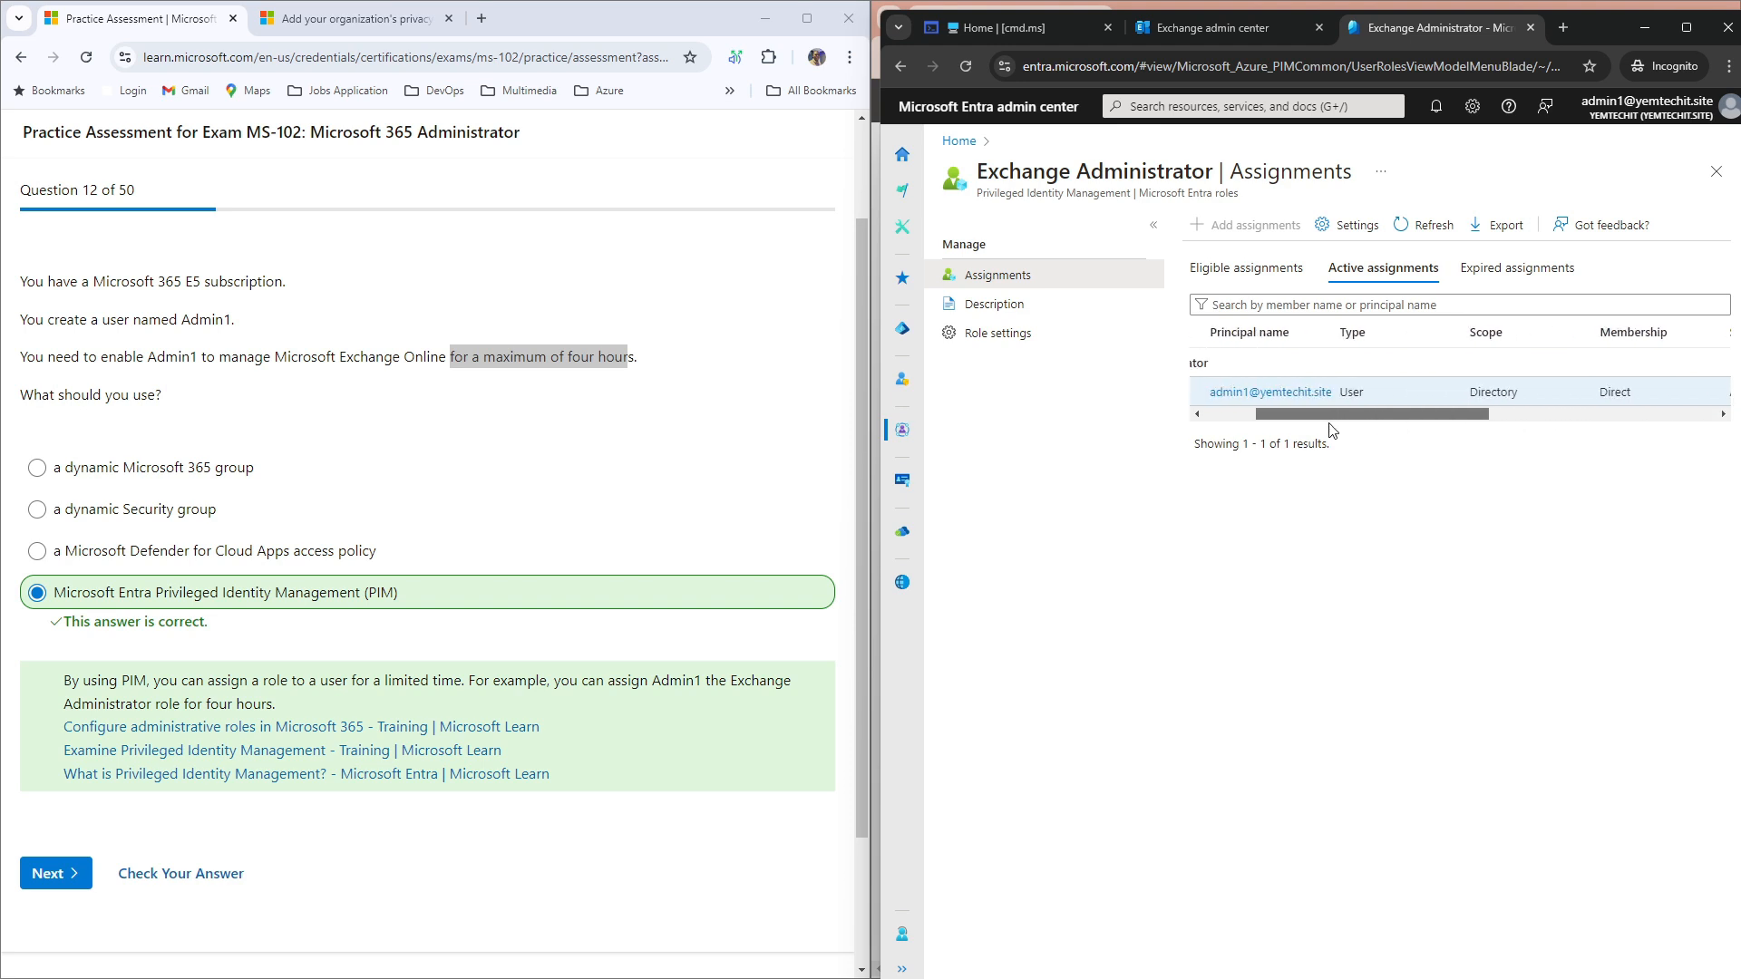
Step: Check the Expired and Eligible tabs, confirm Admin 1's active end date 19/09/2024 10:02:25 pm, then minimise
left_click(1510, 268)
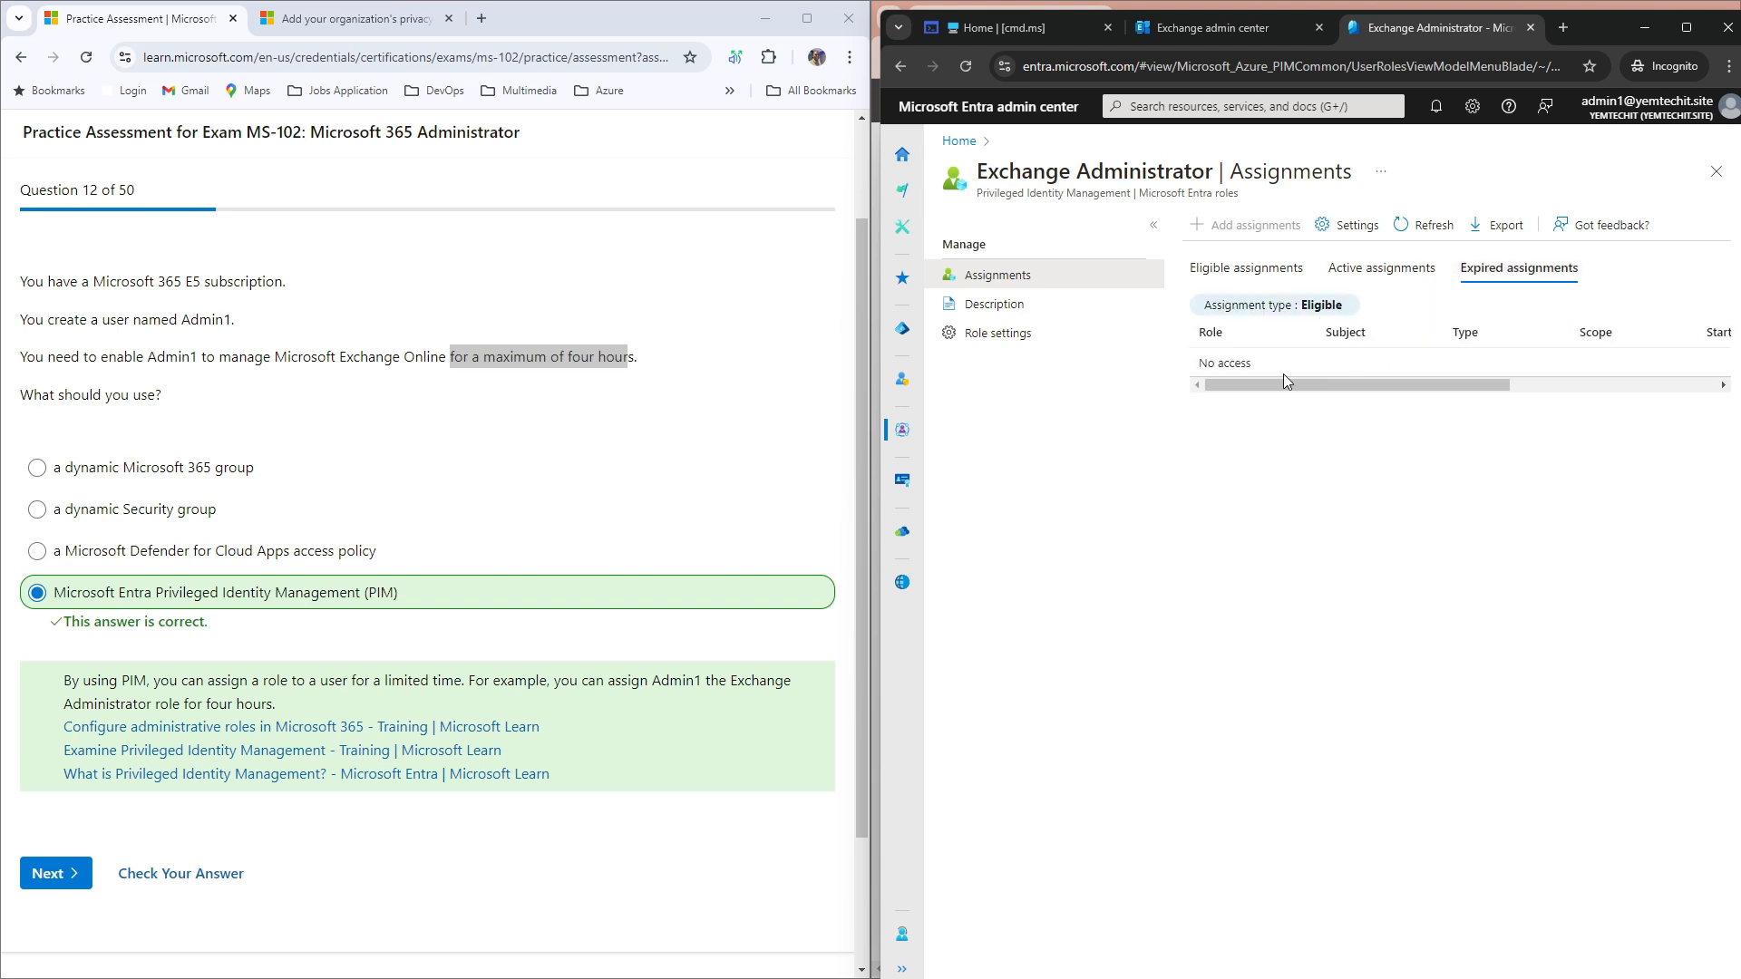
left_click(1233, 270)
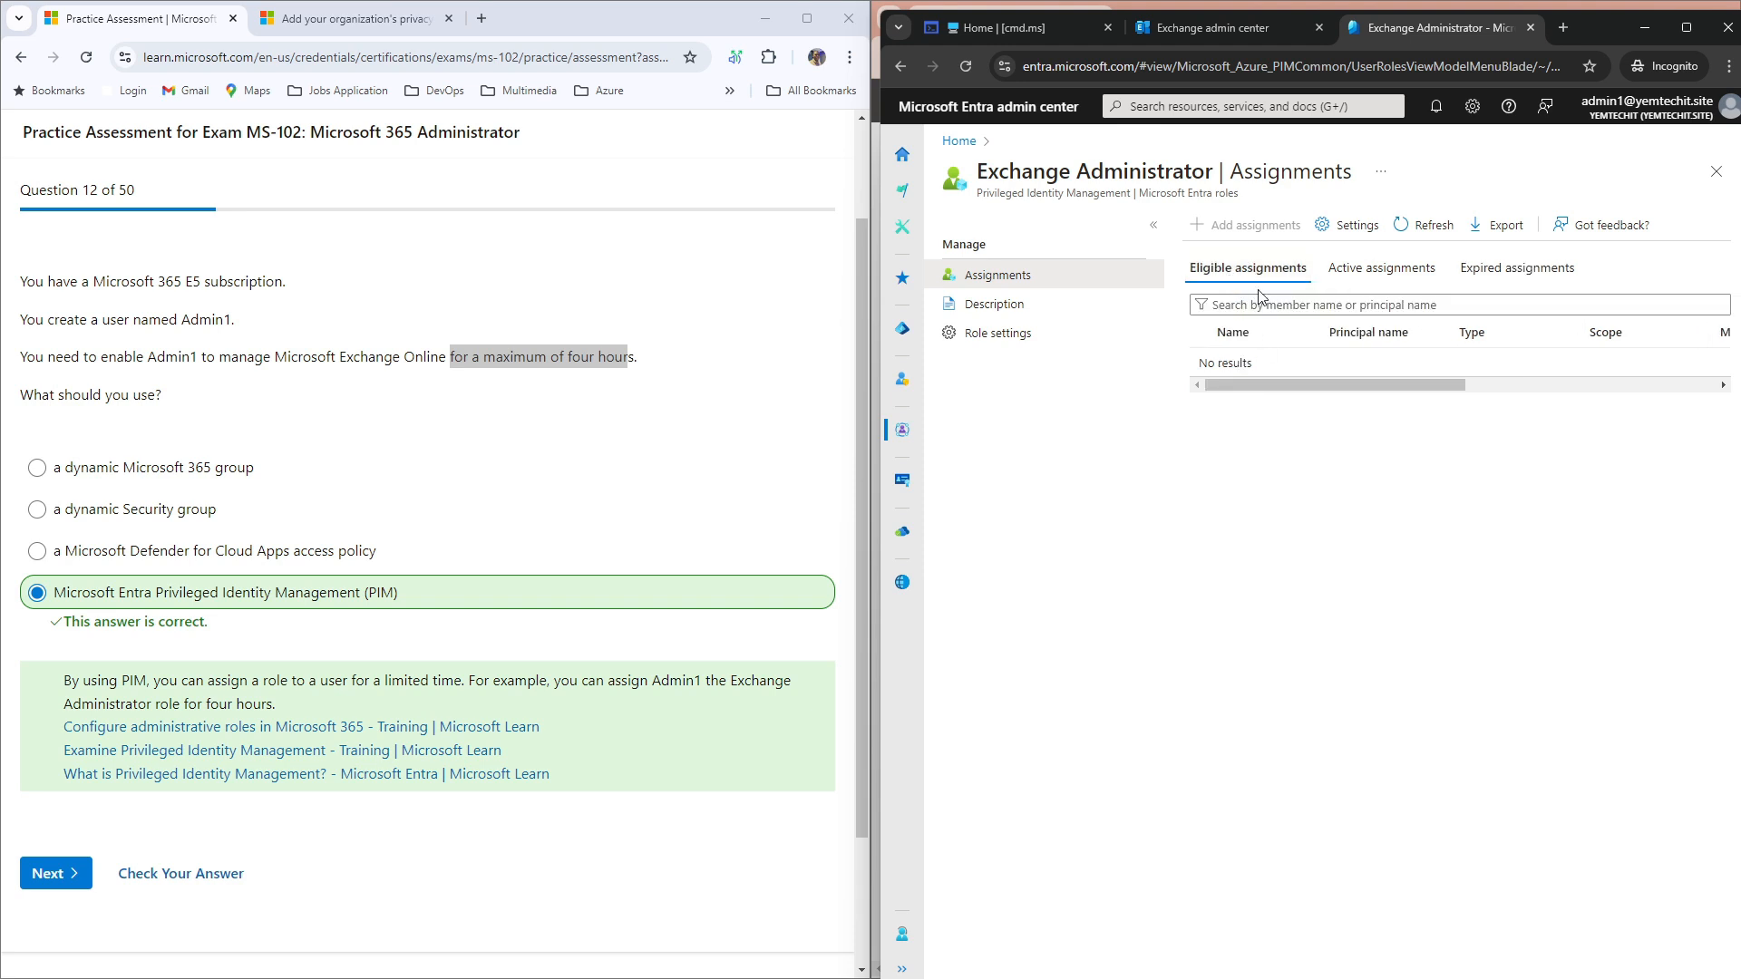
left_click(1403, 278)
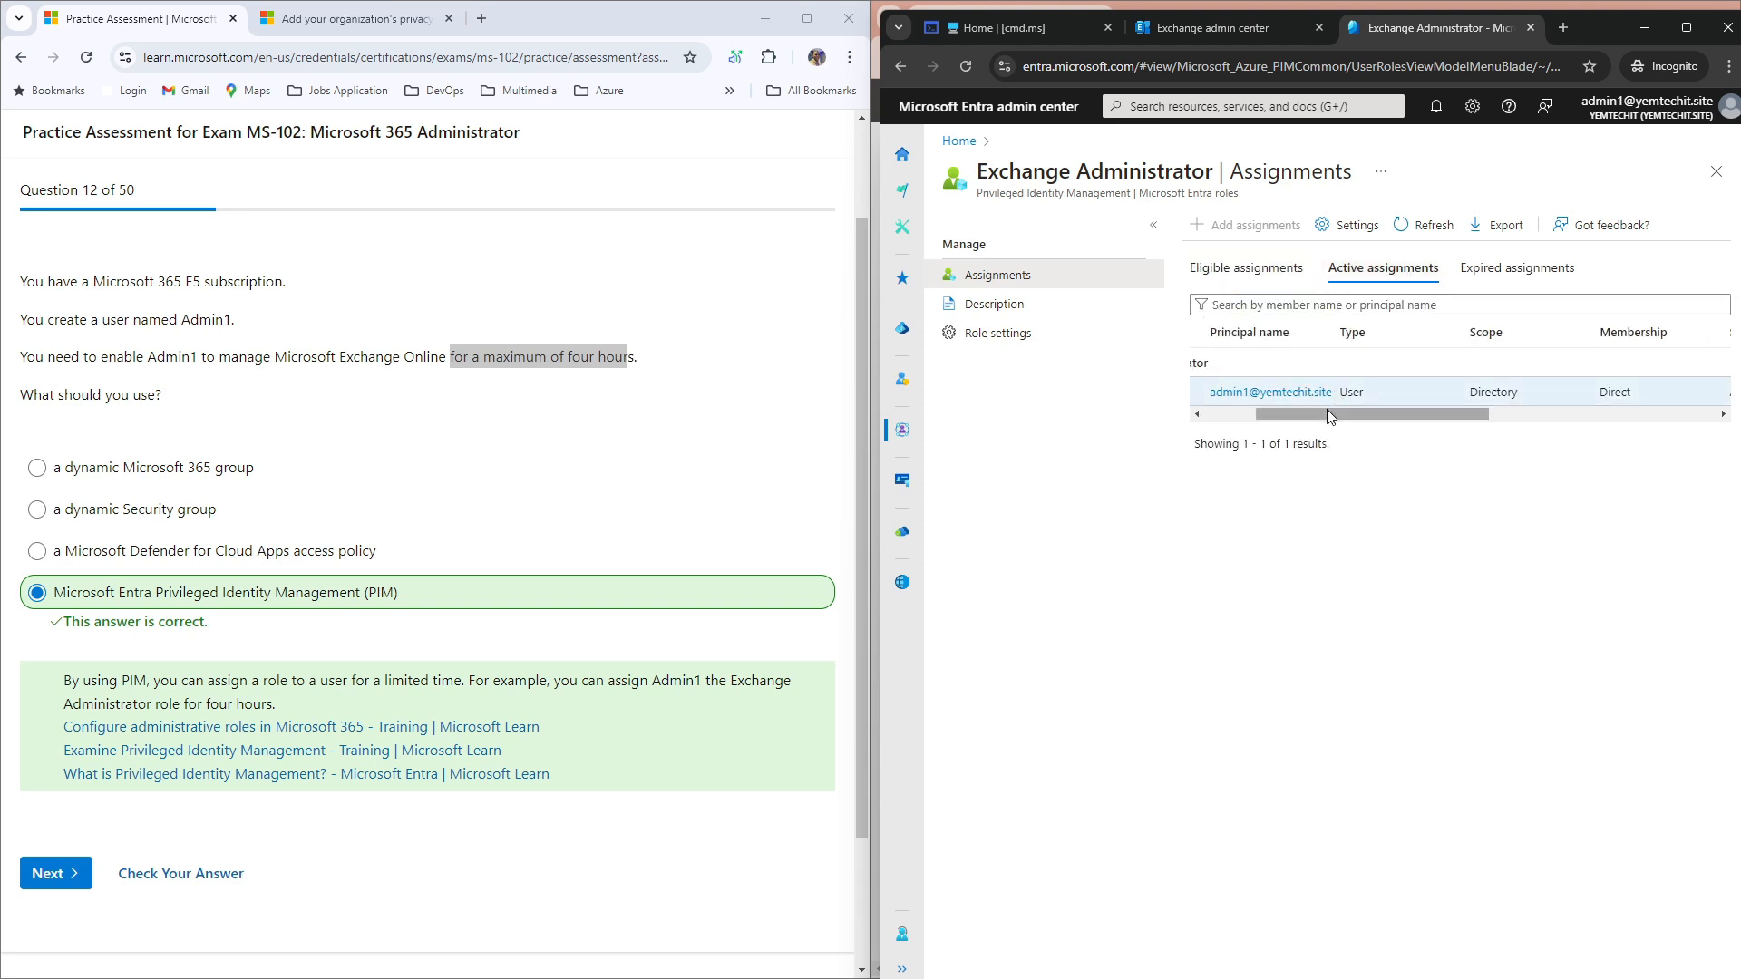
left_click_drag(1326, 413, 1275, 437)
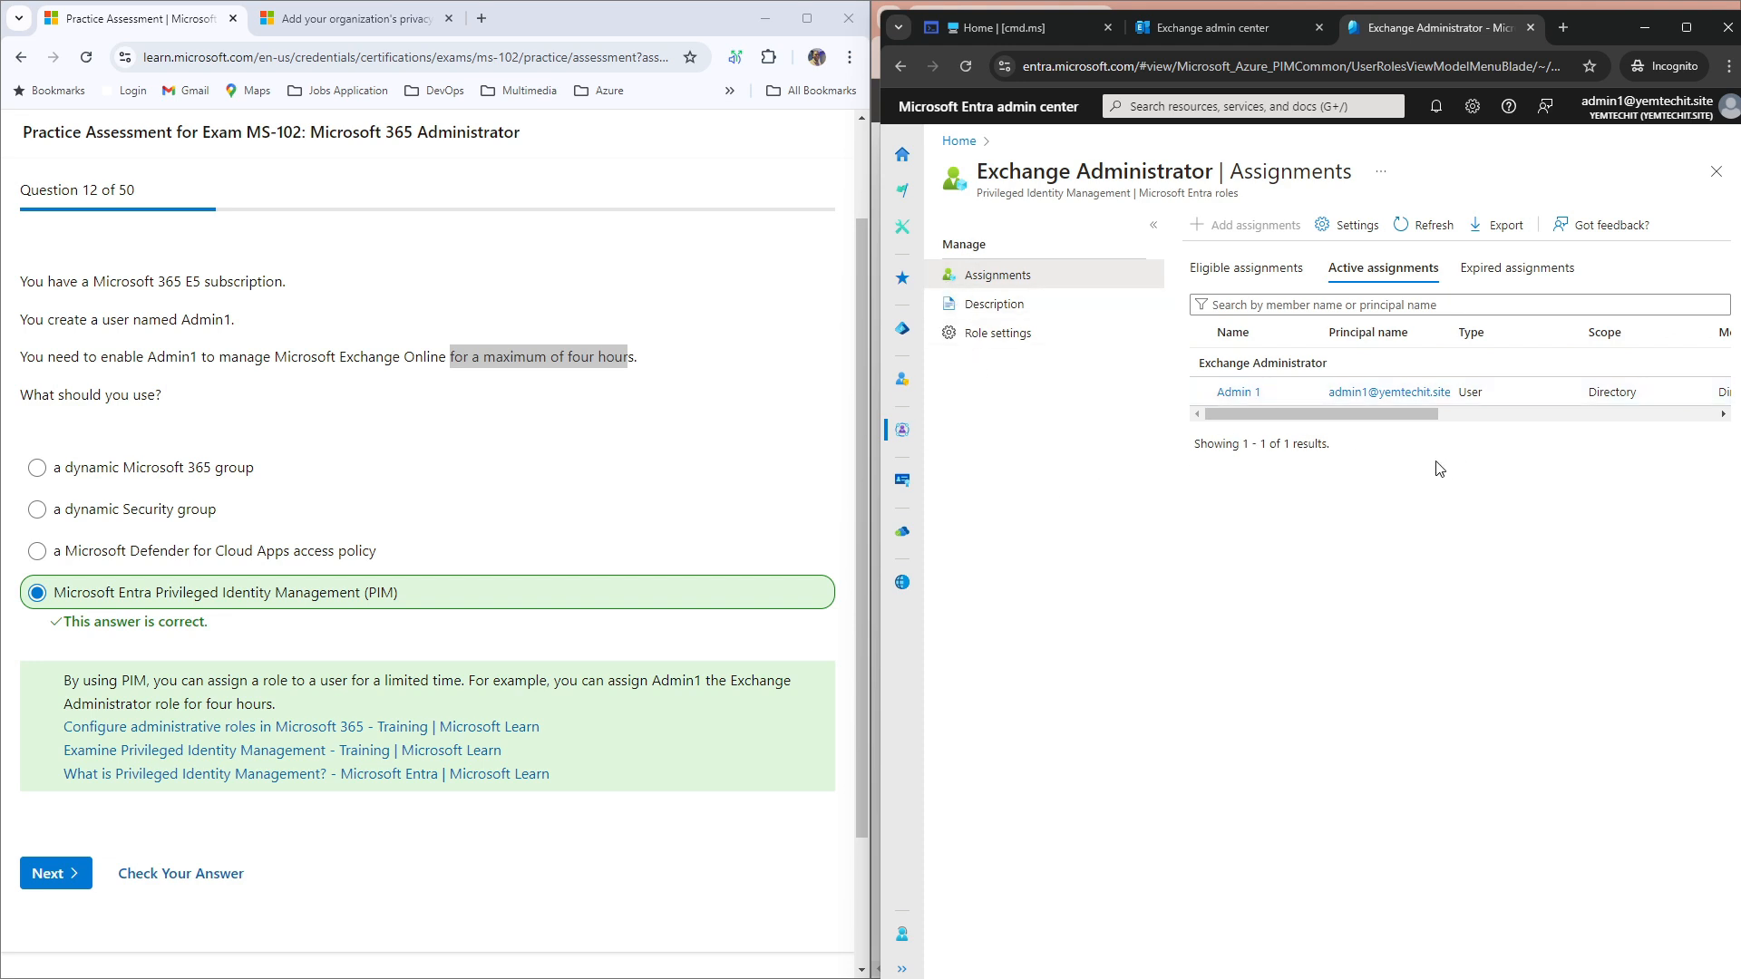
left_click_drag(1345, 423, 1384, 426)
left_click_drag(1575, 425, 1345, 416)
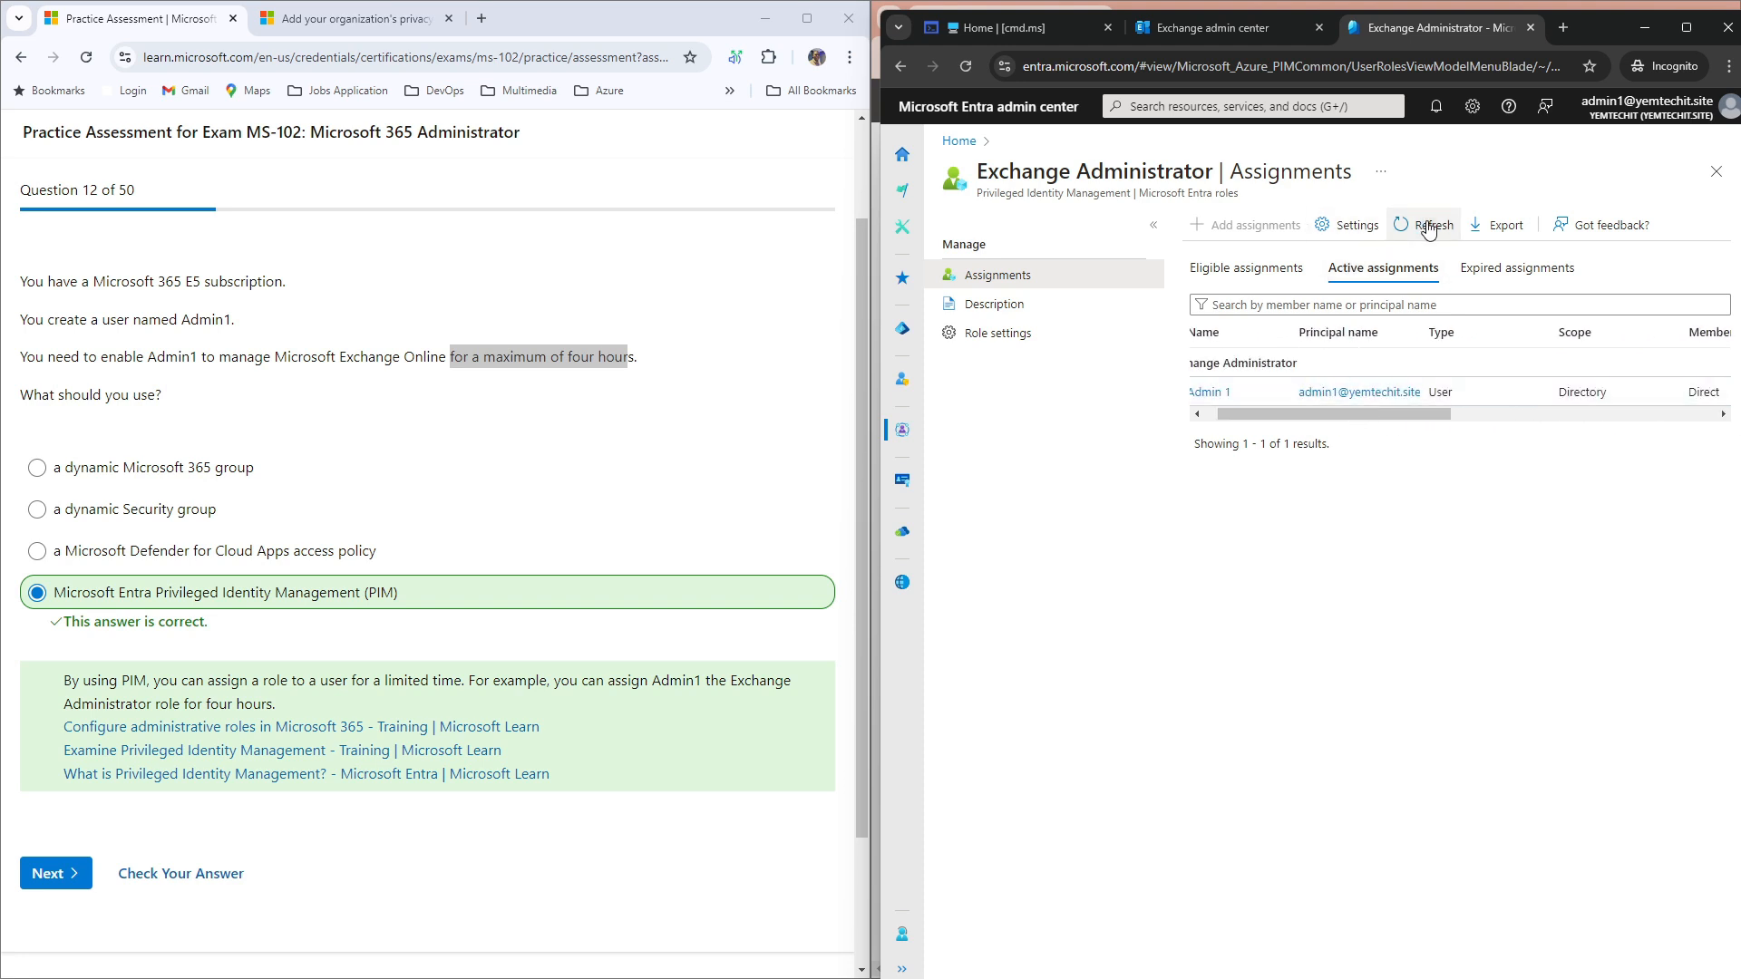
left_click_drag(1345, 421, 1508, 421)
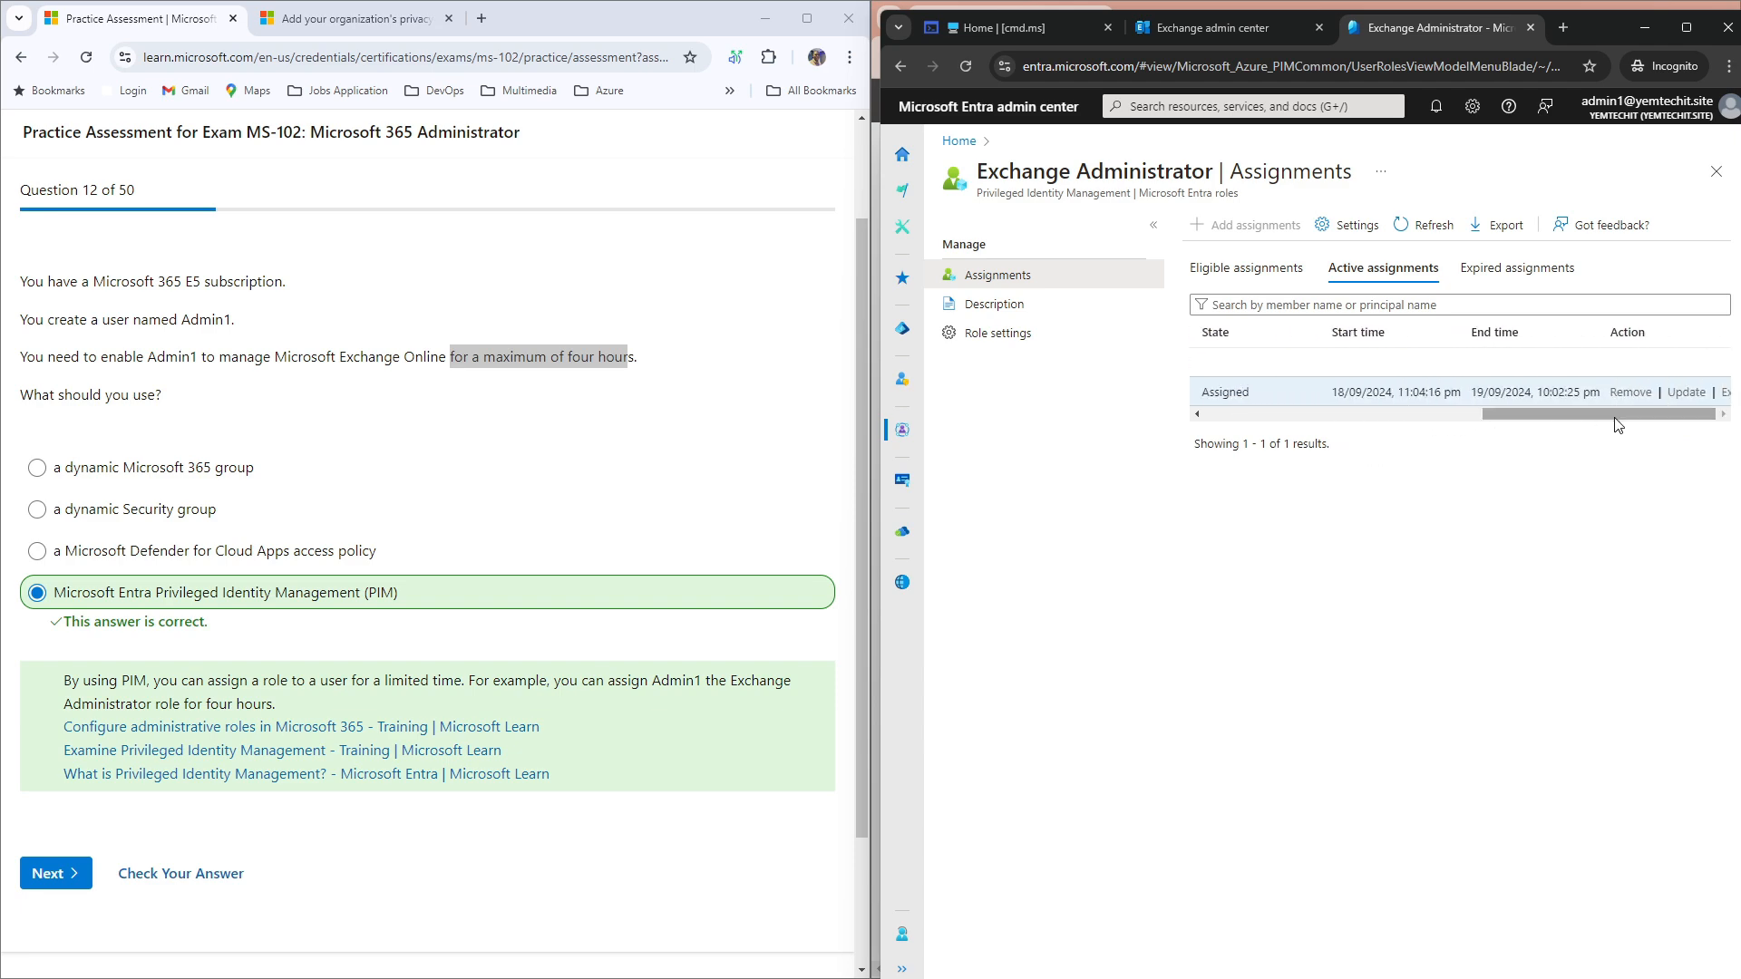
left_click(1644, 28)
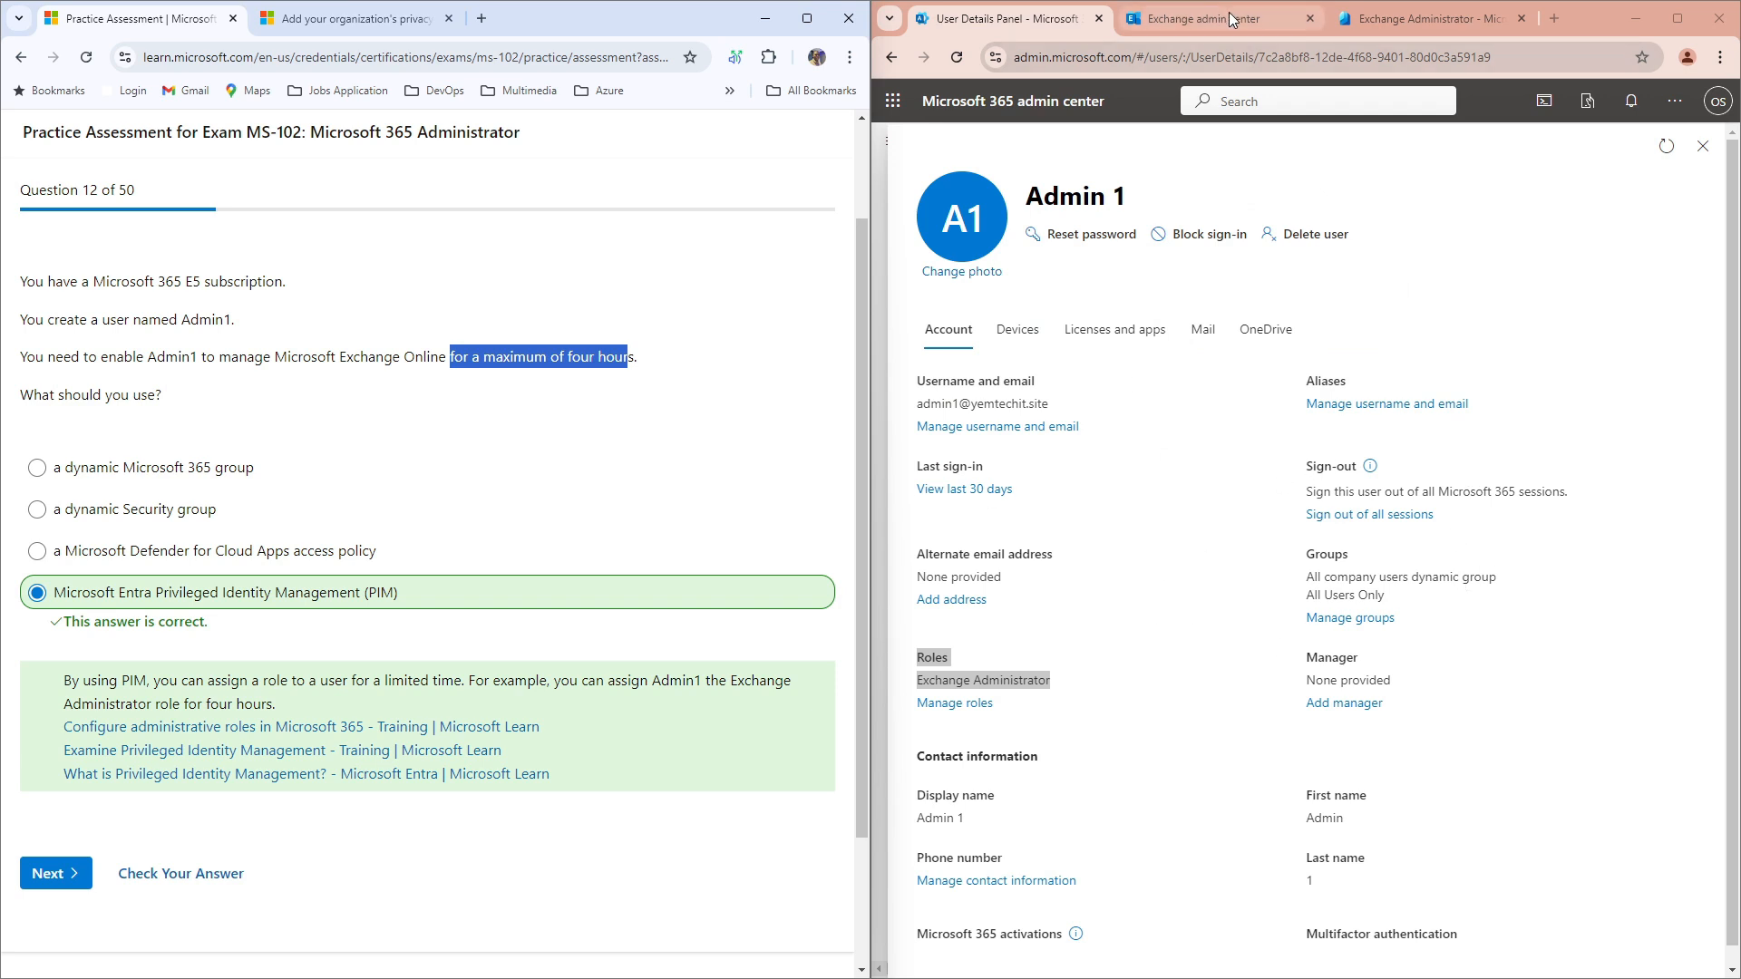
Step: Choose Update on Admin 1's active Exchange Administrator assignment and focus the justification box
left_click(1384, 20)
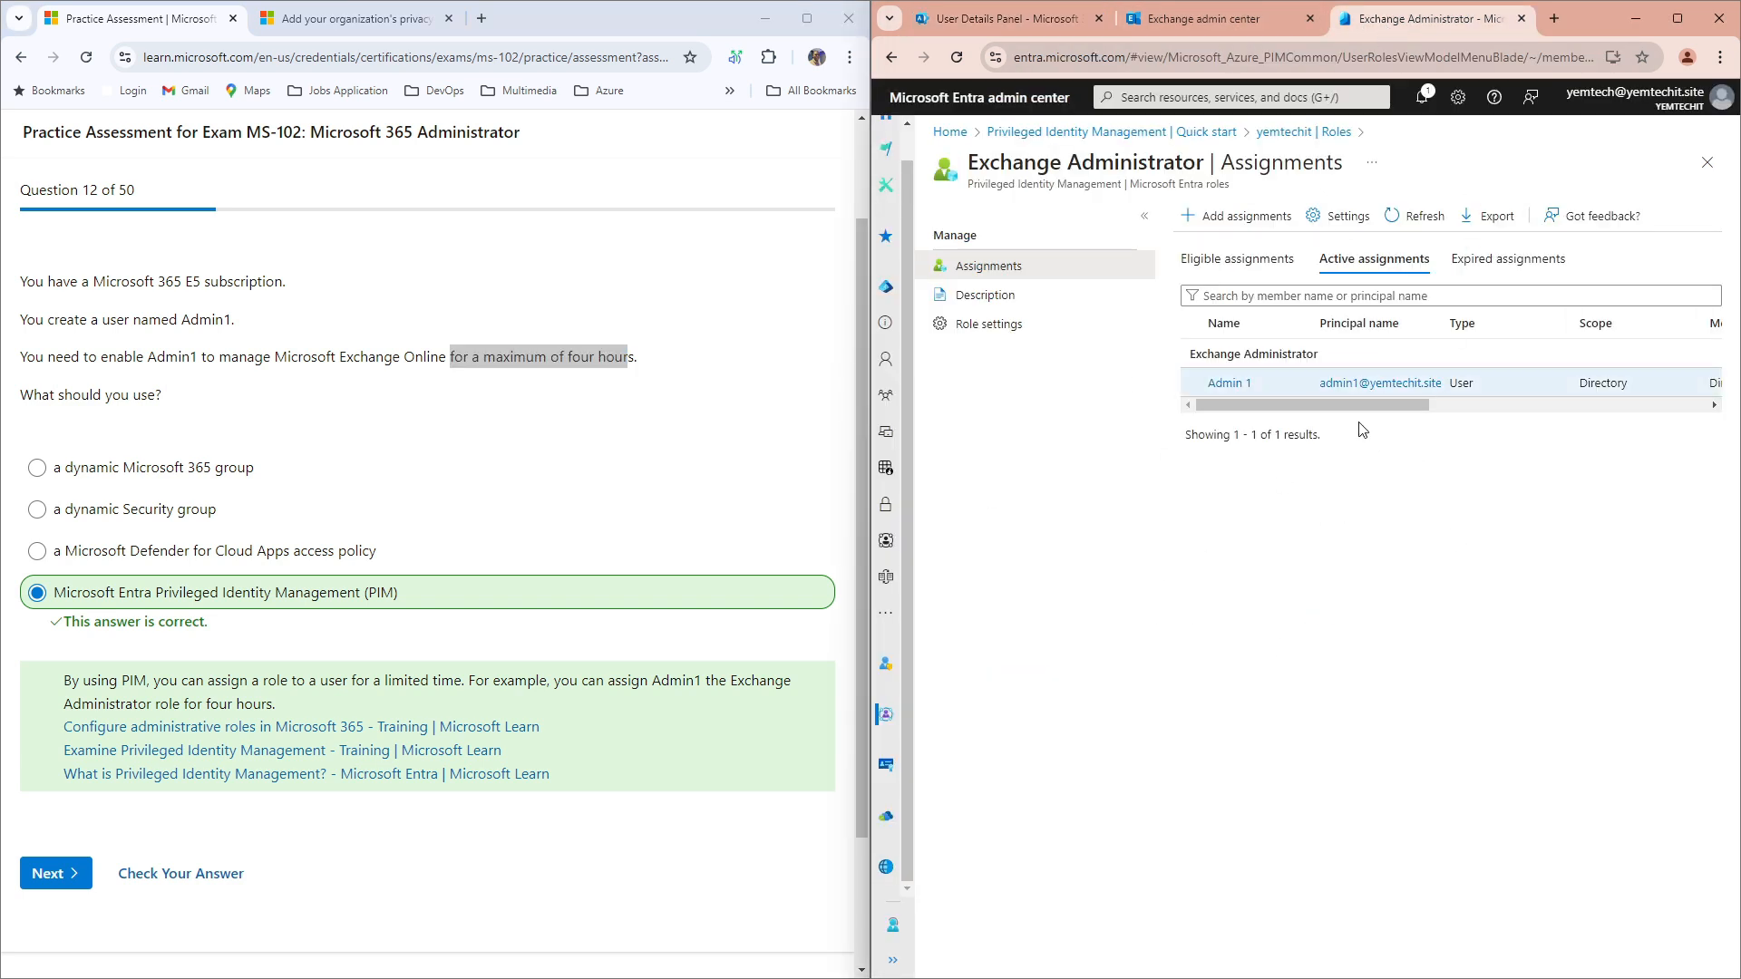
left_click_drag(1364, 406, 1651, 410)
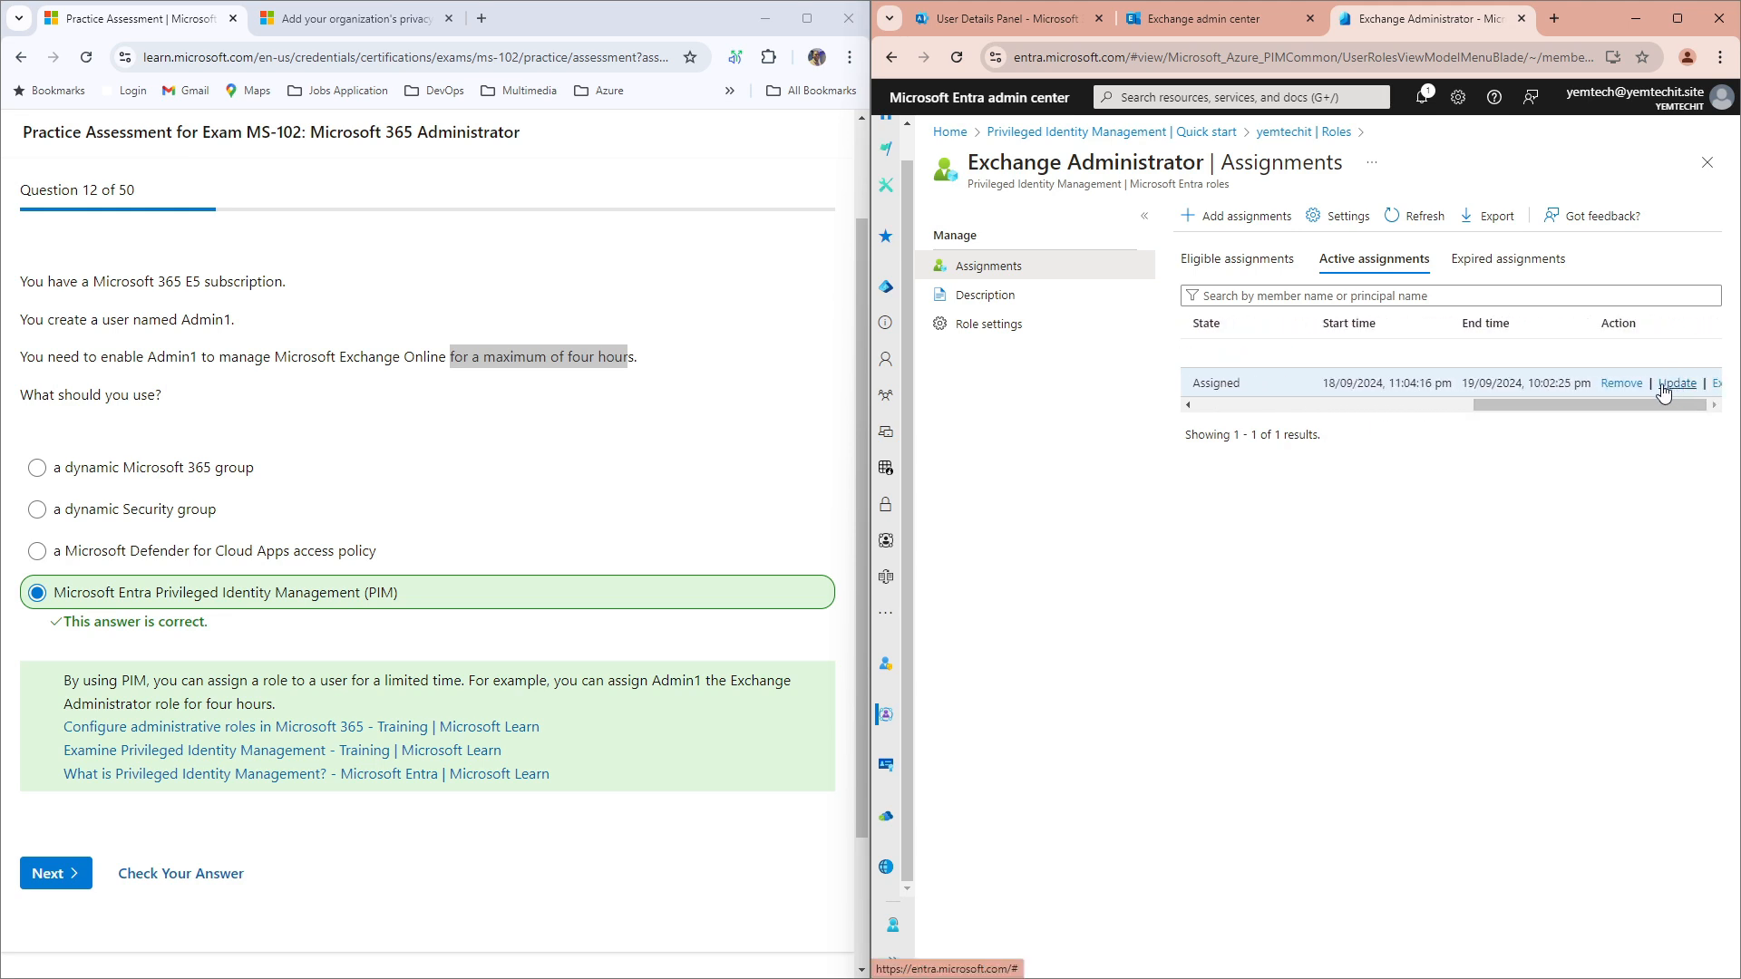
left_click(1674, 385)
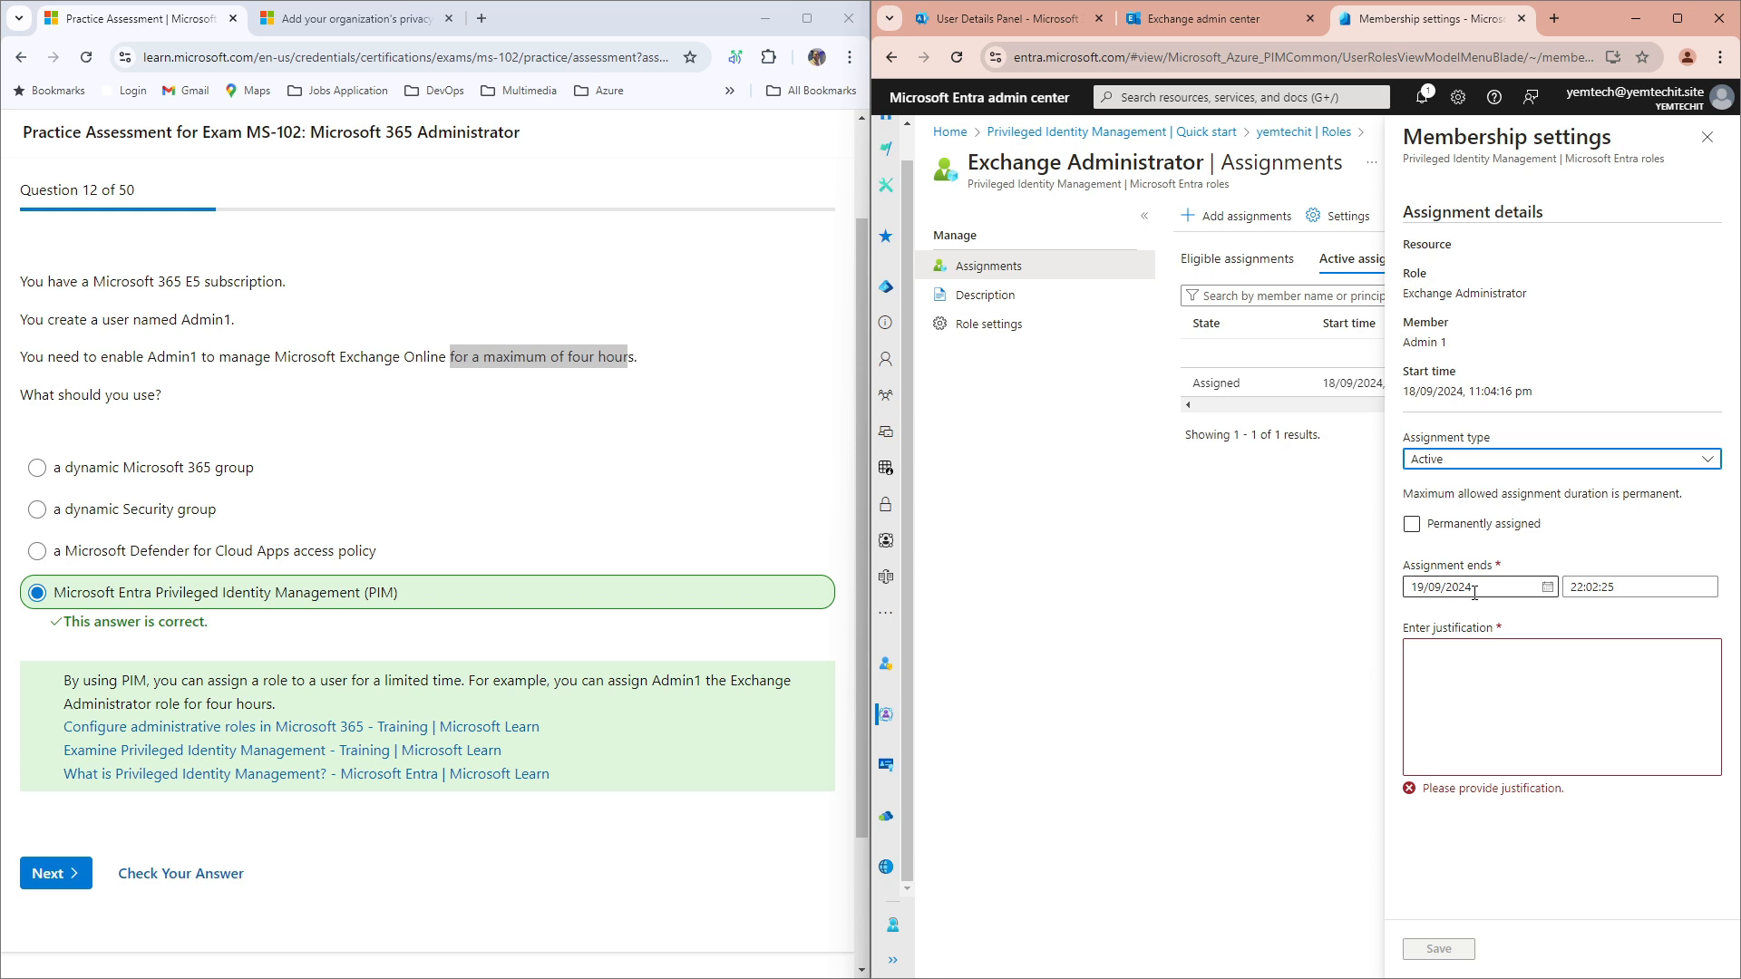
left_click(1486, 680)
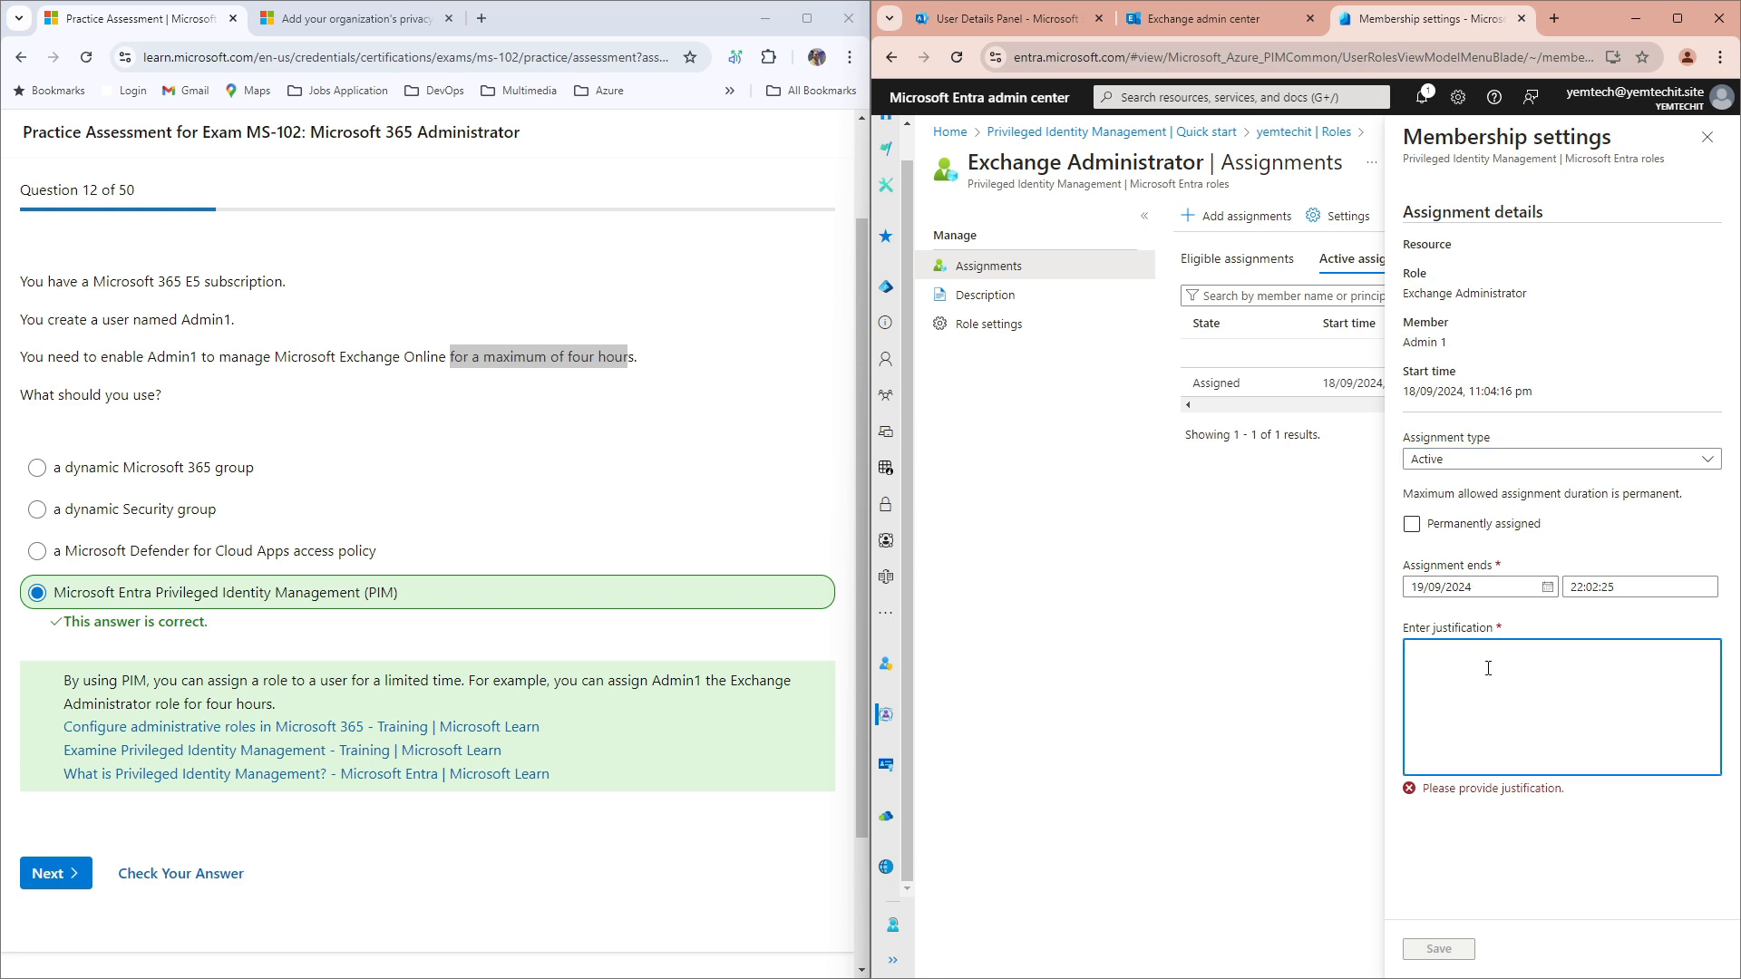